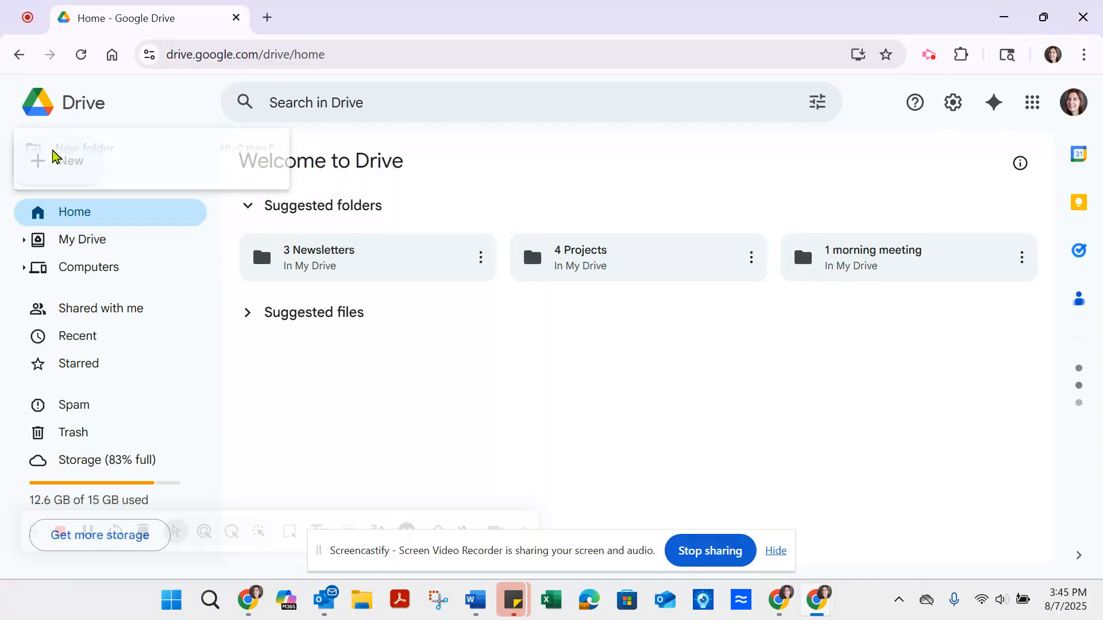
Step: Create a new Google Sites website from Drive and name the site "Kindergarten News"
mouse_move(70, 381)
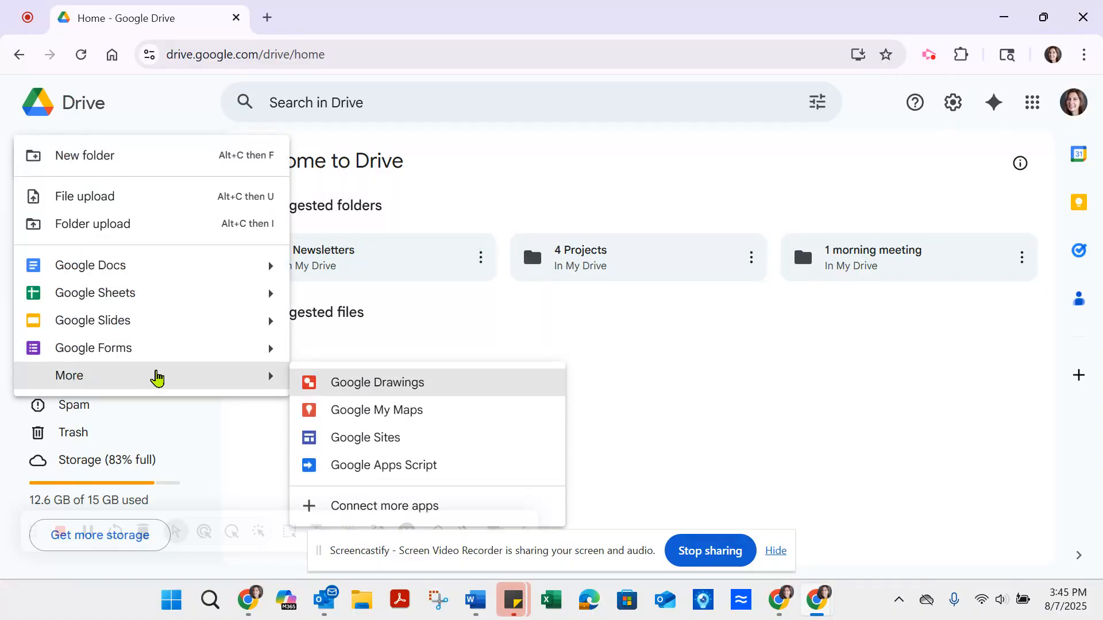
left_click(374, 443)
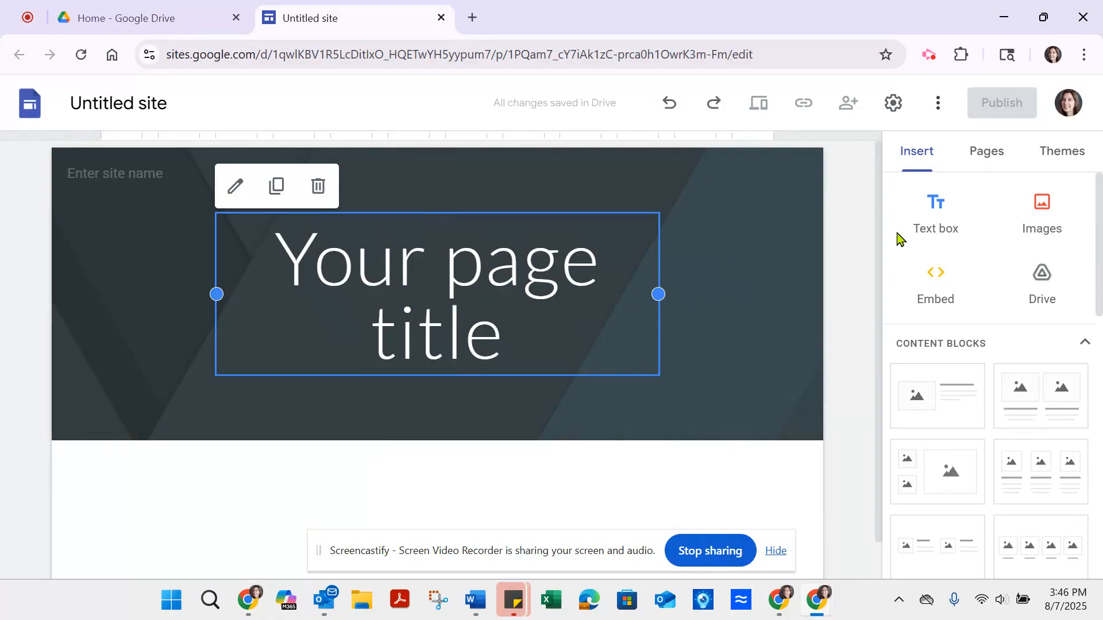
left_click_drag(879, 228, 867, 349)
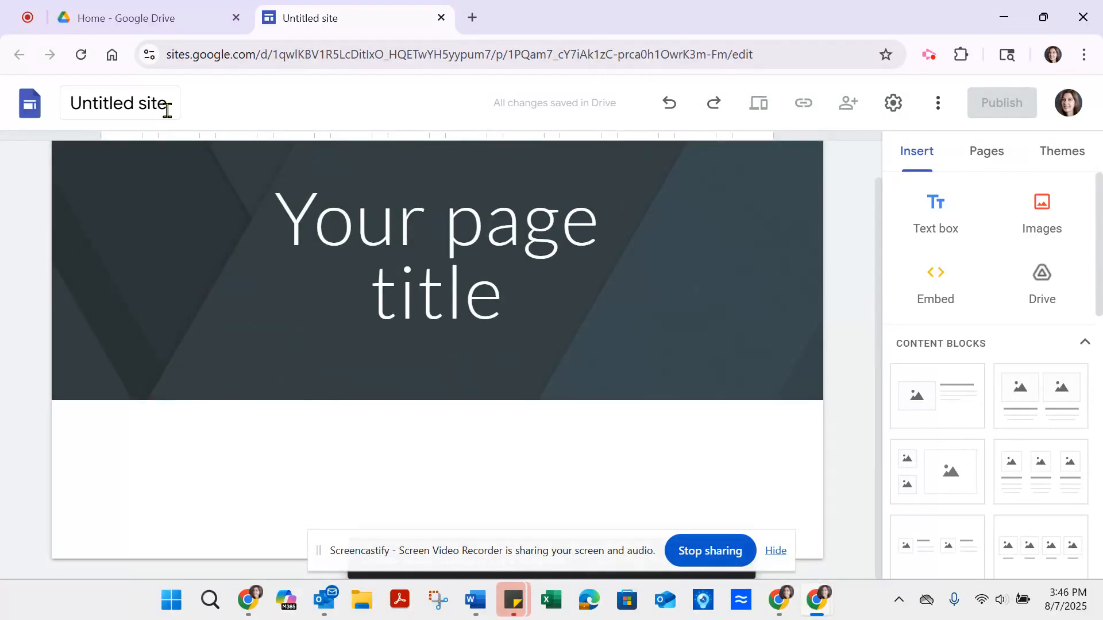
left_click(73, 105)
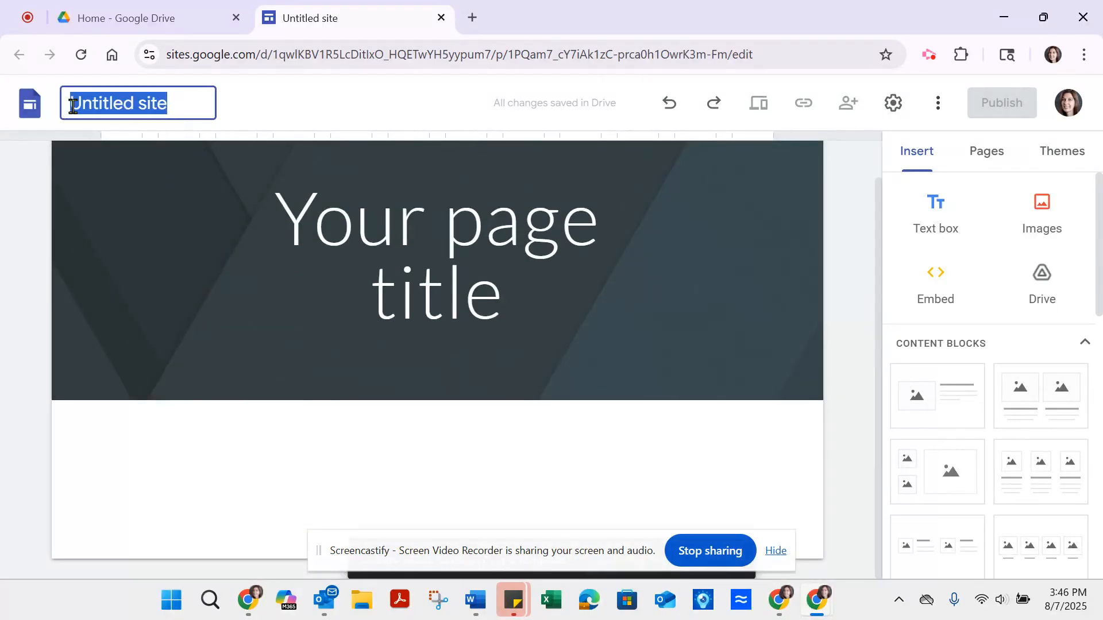
type("Kinde")
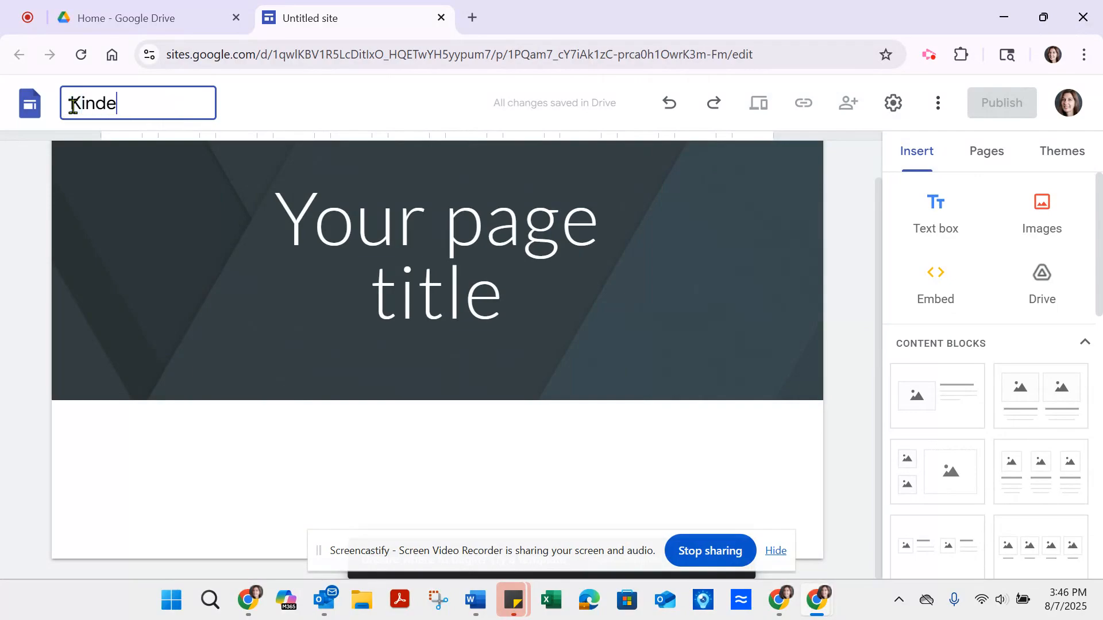
type("rgarten")
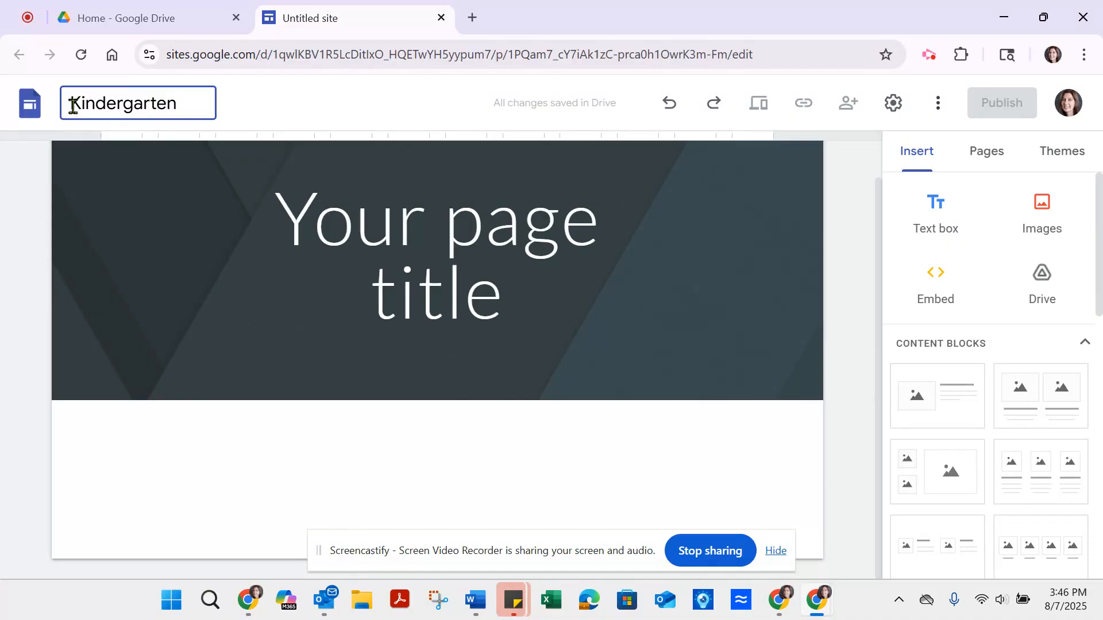
type(" News")
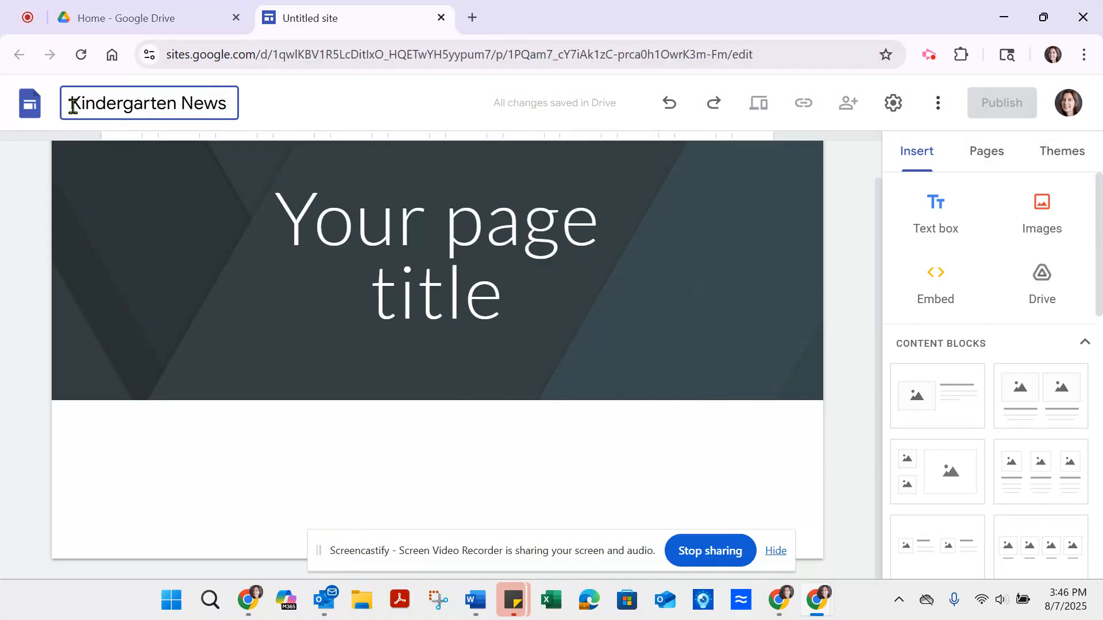
left_click(722, 220)
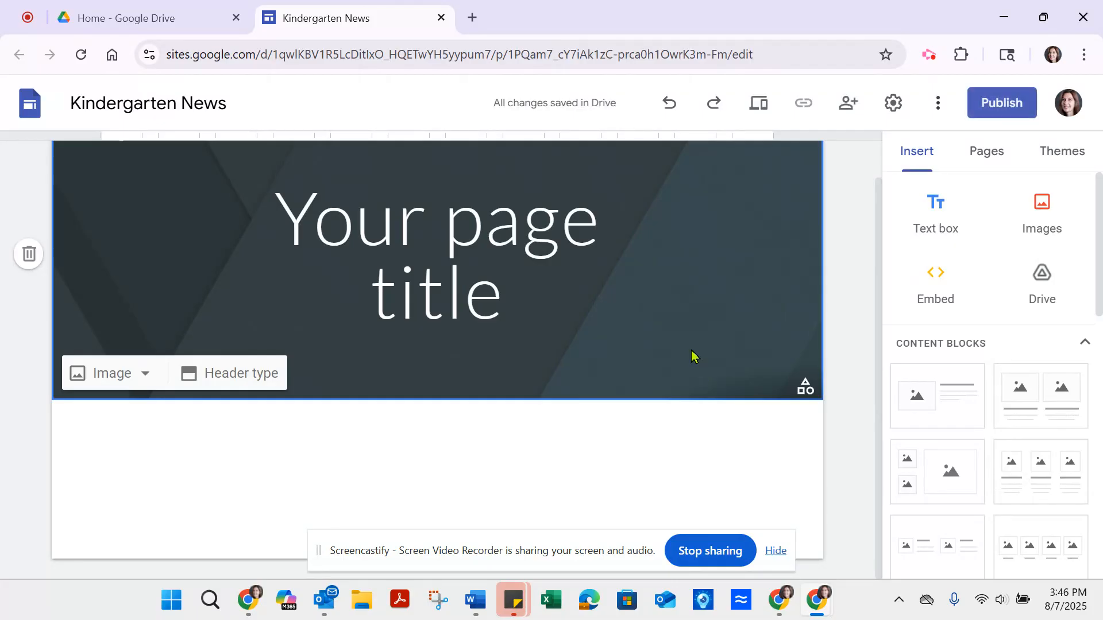
Step: Replace the header's placeholder page title with "Kindergarten" in bold and widen its text box to fit the word on one line
left_click_drag(283, 209, 519, 282)
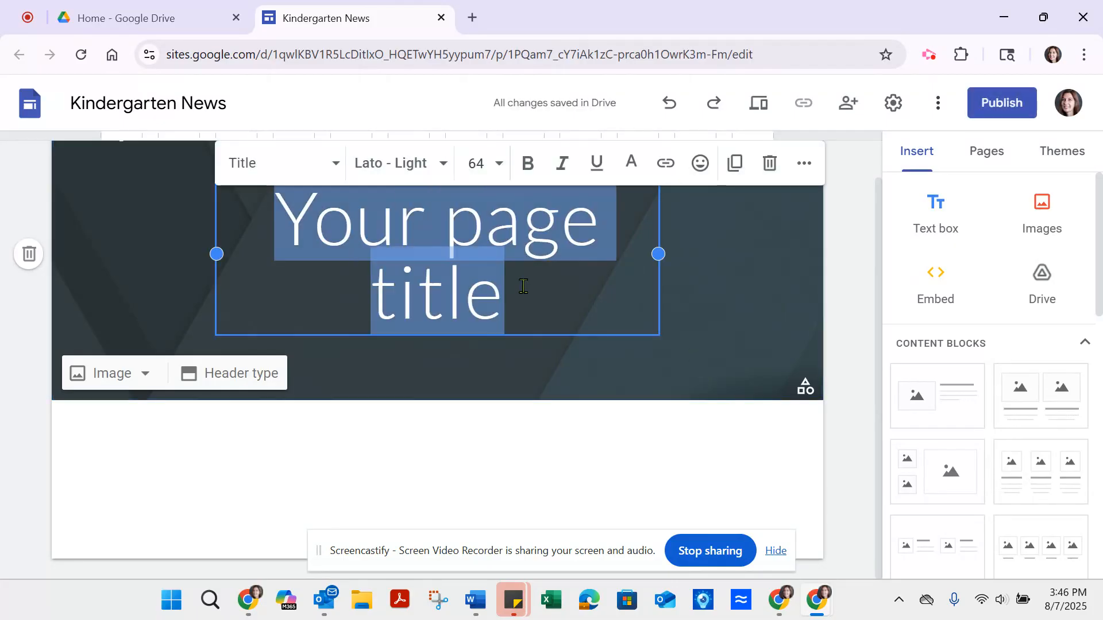
left_click(527, 164)
type("Ki")
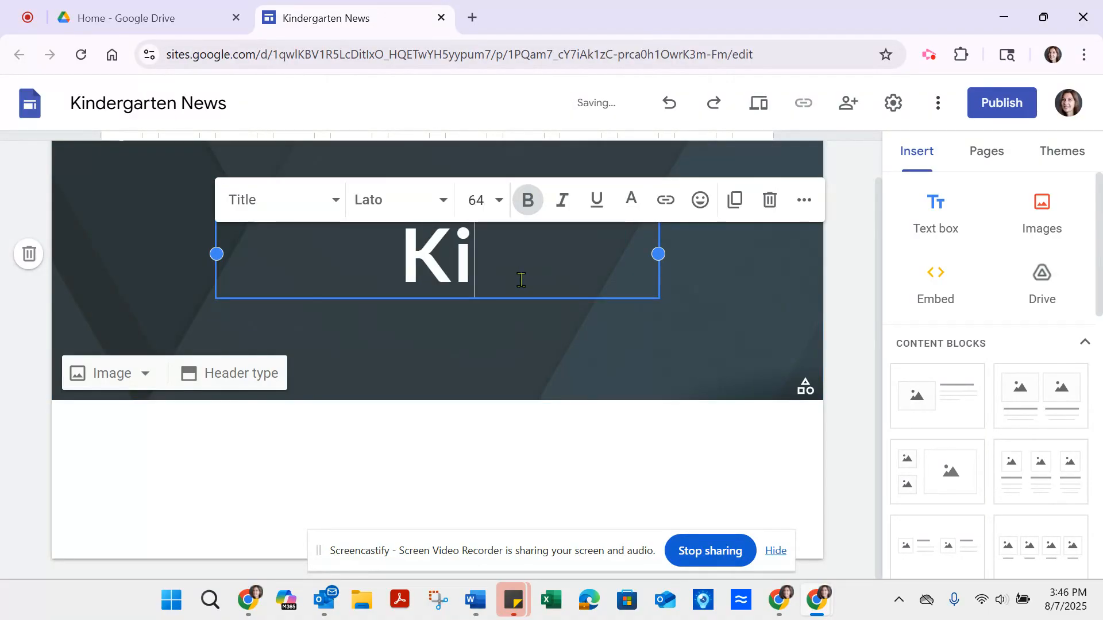
type("ndergarten")
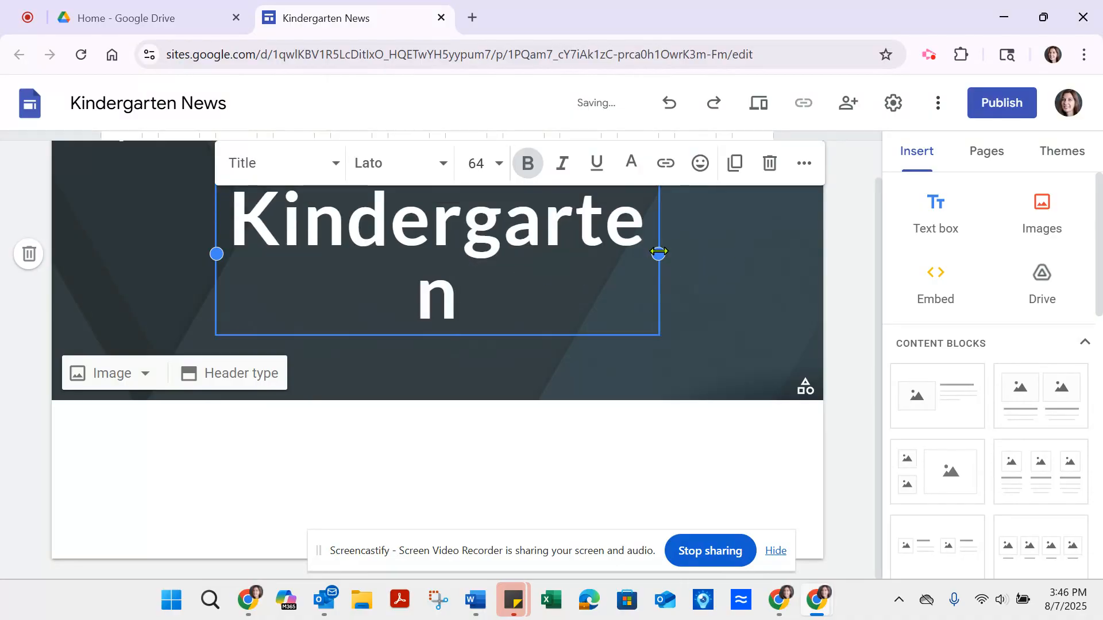
left_click_drag(658, 253, 717, 253)
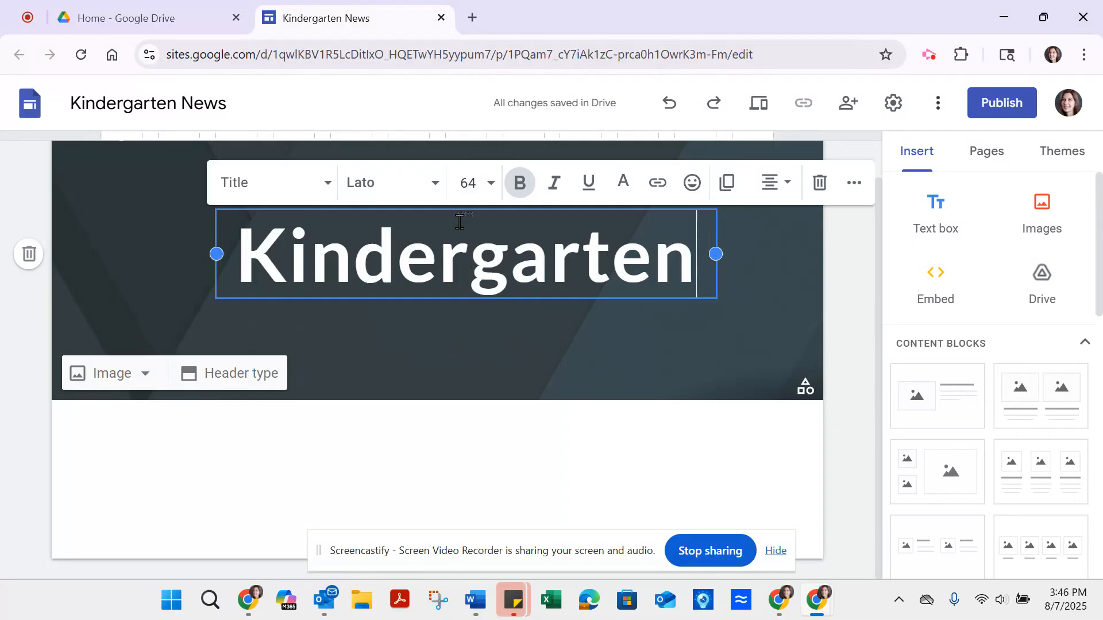
Step: Set the "Kindergarten" title's font to Comfortaa and widen its text box on both sides within the header
left_click_drag(243, 262, 691, 281)
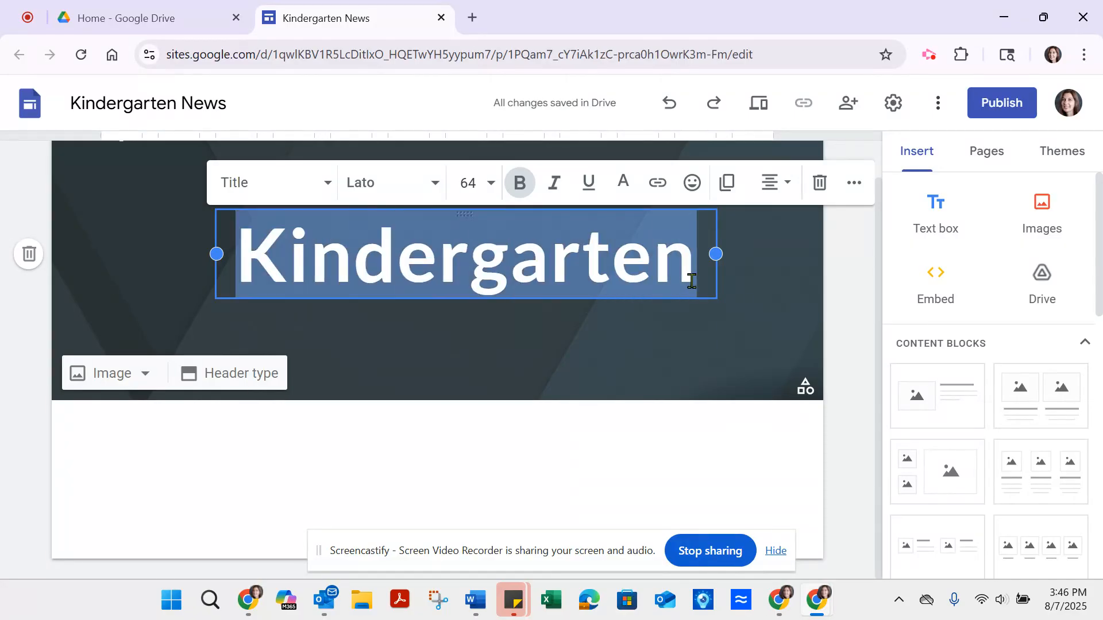
left_click(433, 183)
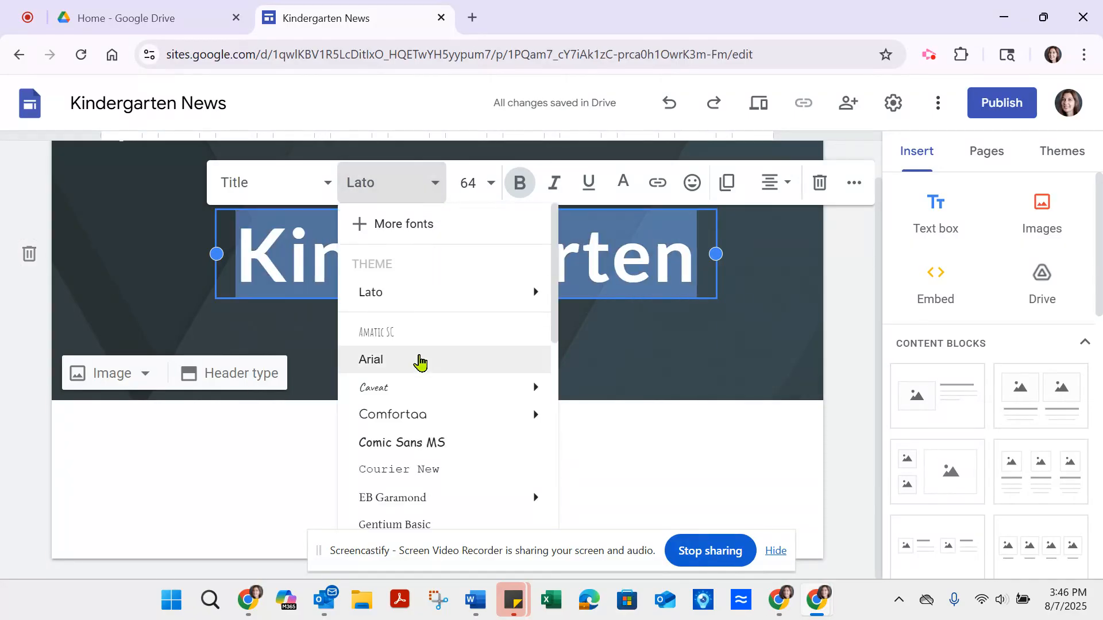
left_click(416, 416)
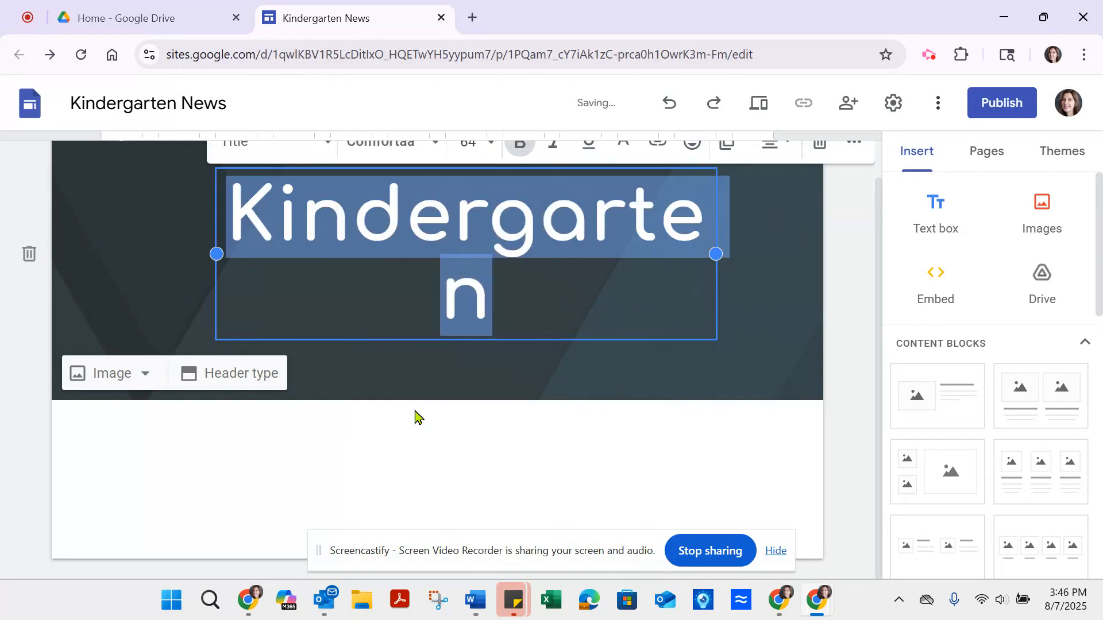
left_click_drag(715, 255, 774, 251)
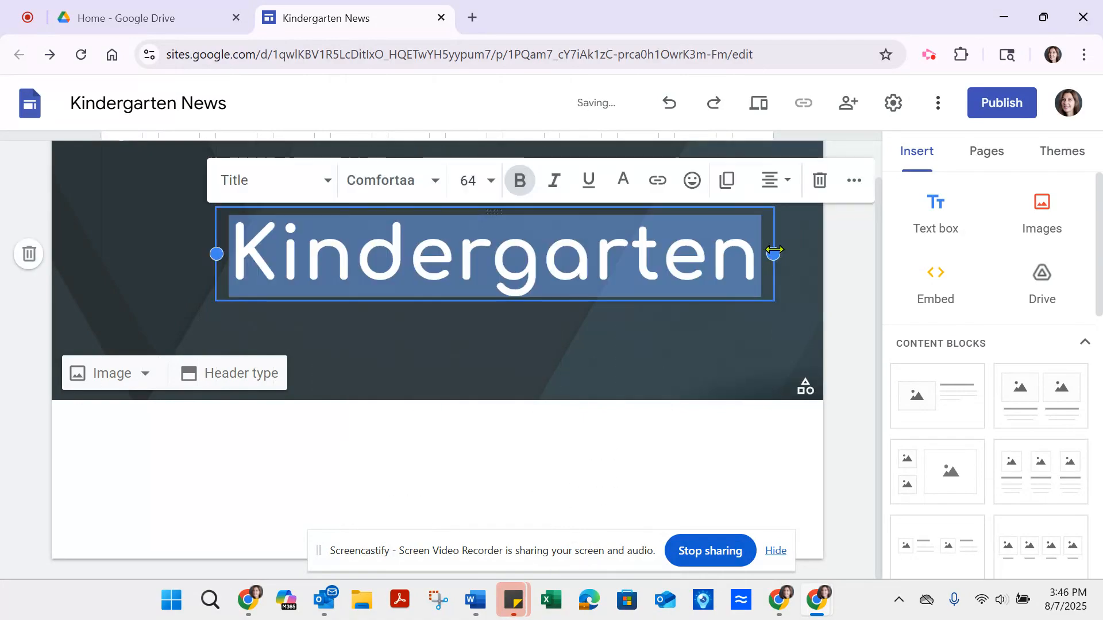
left_click_drag(217, 255, 159, 254)
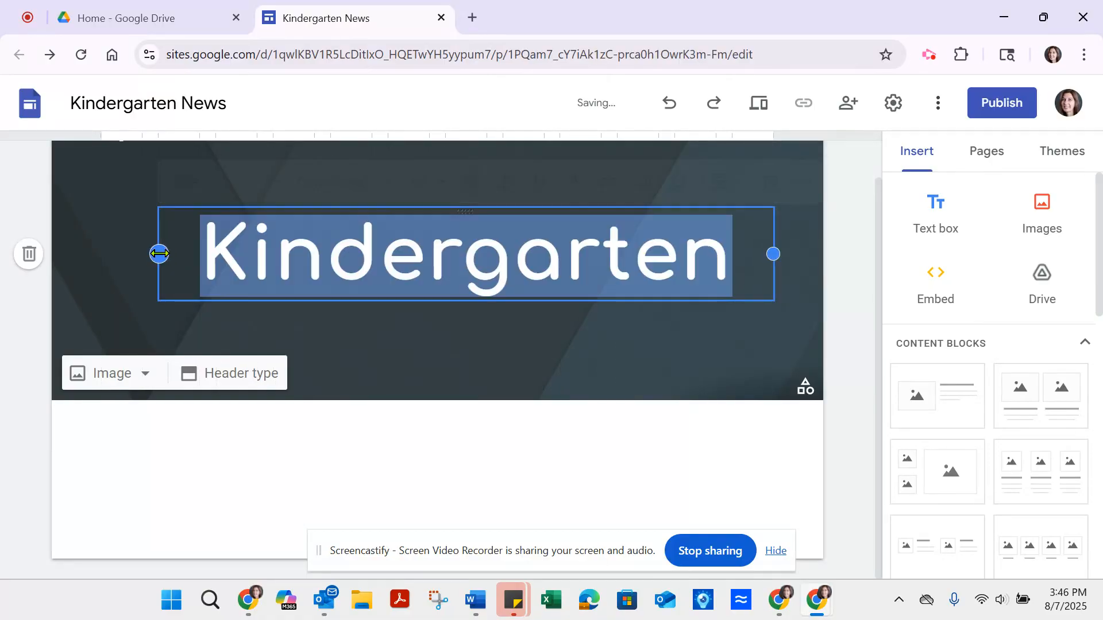
Step: Add a second line beneath the header title reading "with Mrs." followed by the teacher's surname
left_click(745, 280)
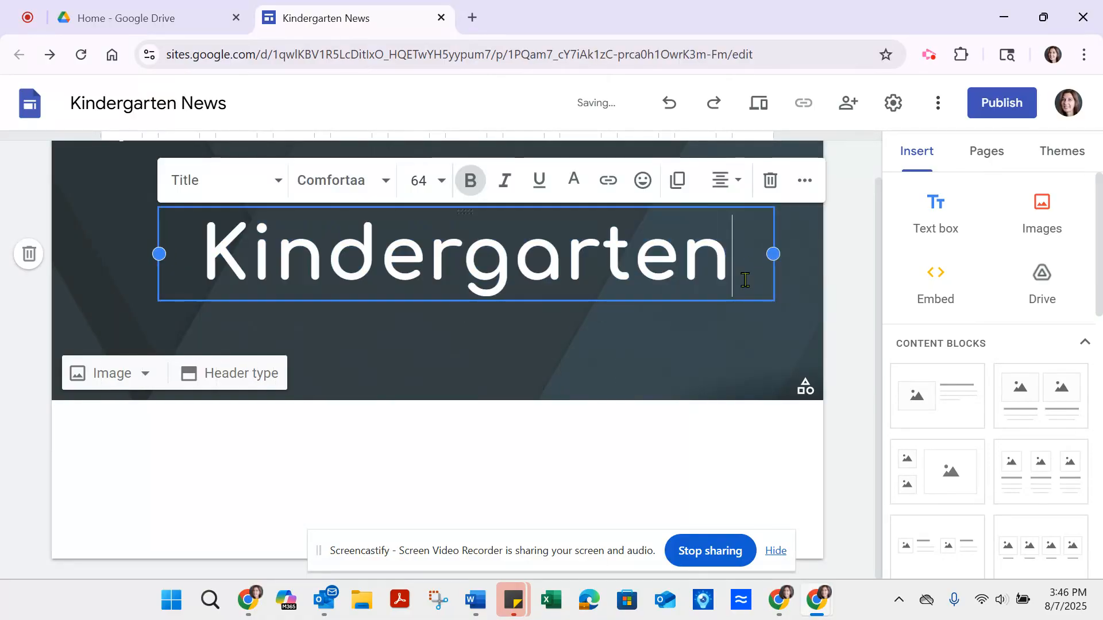
key("Return")
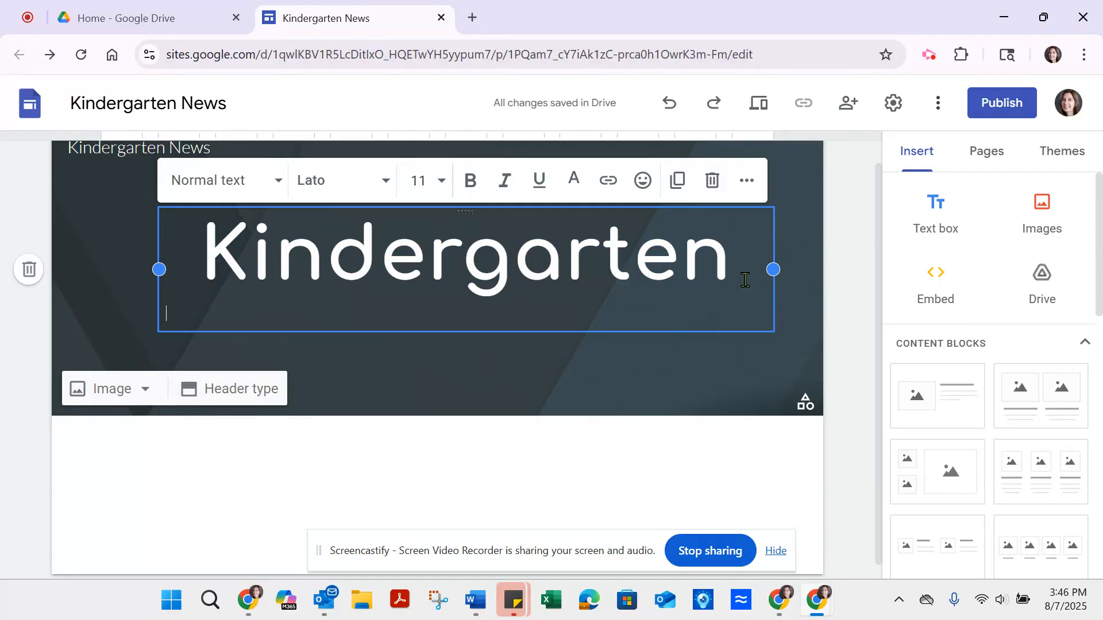
type("with Mrs. BUddock")
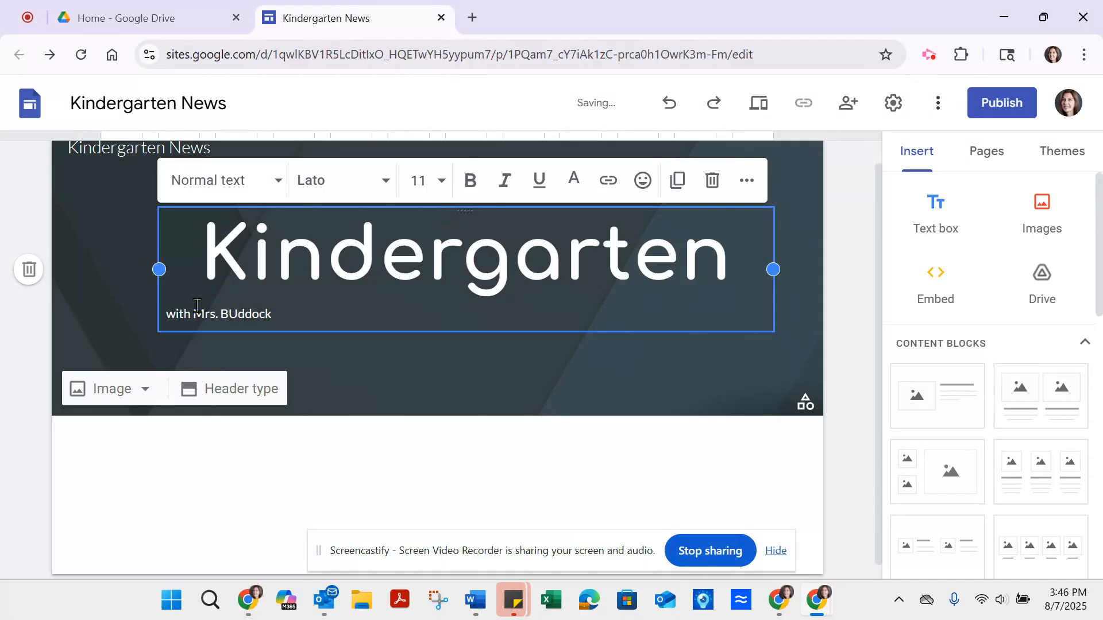
left_click(237, 317)
key("BackSpace")
Step: Center the teacher line beneath the title and set its font size to 20
left_click_drag(165, 314, 277, 313)
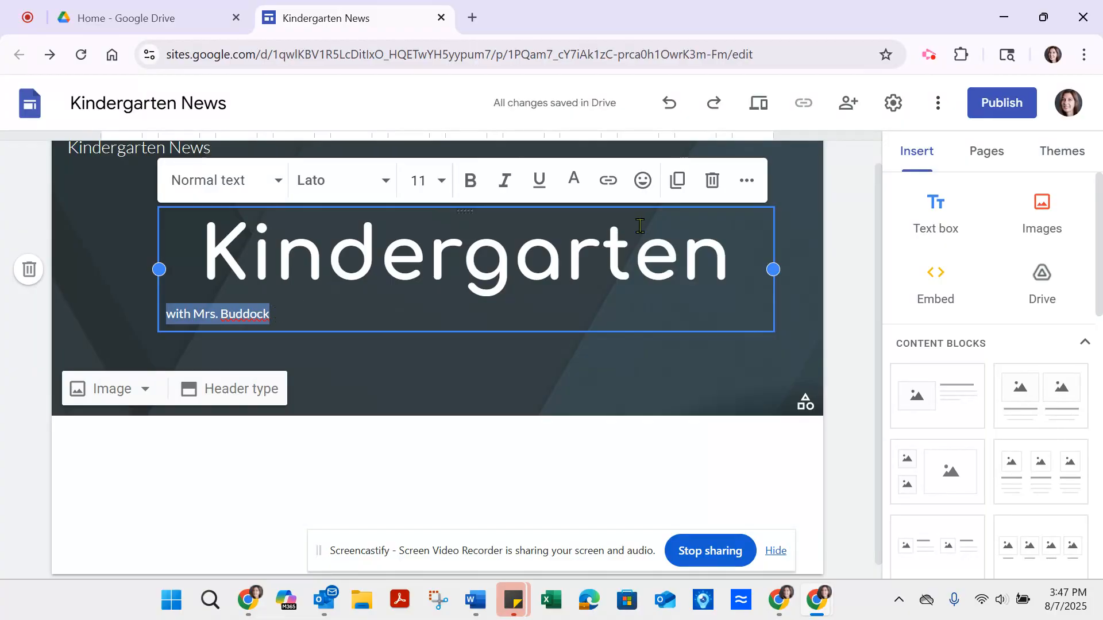
left_click(747, 182)
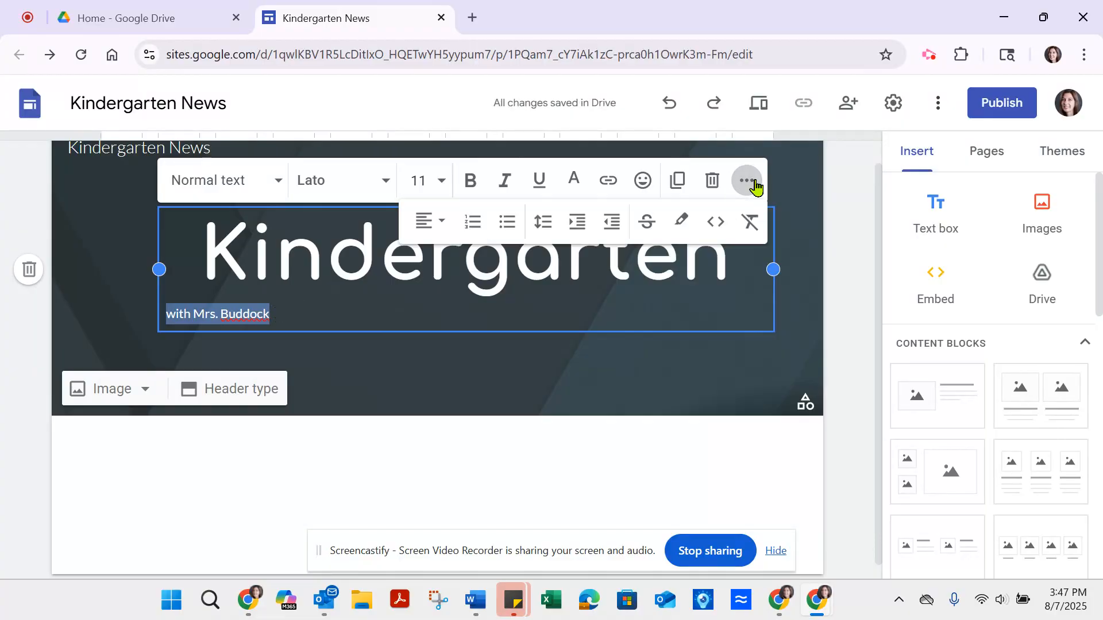
left_click(438, 222)
left_click(424, 320)
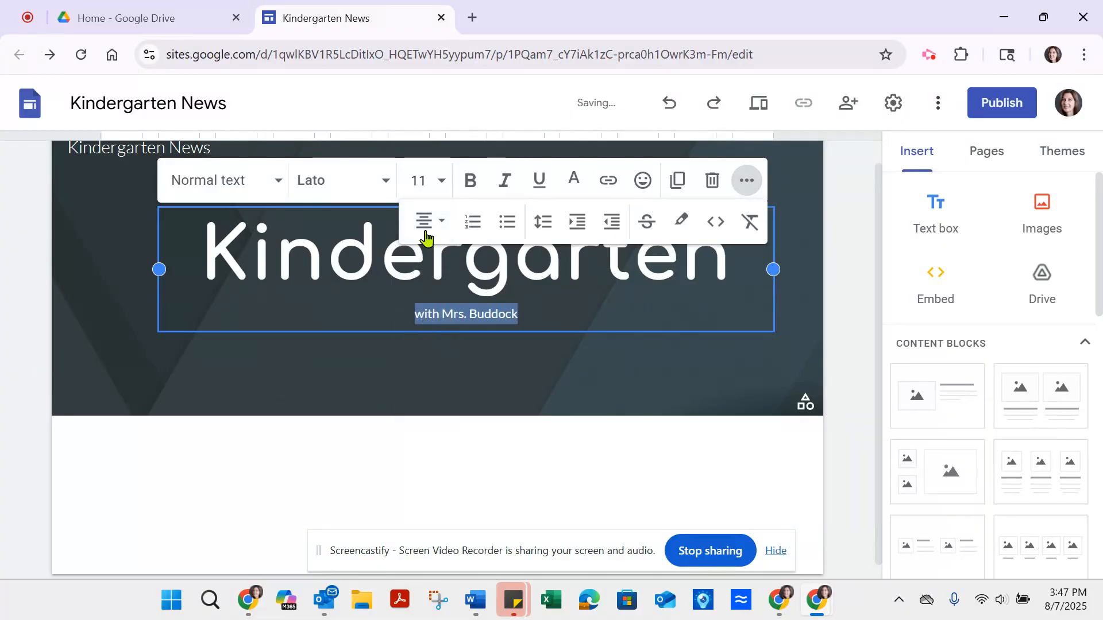
left_click(418, 180)
type("20")
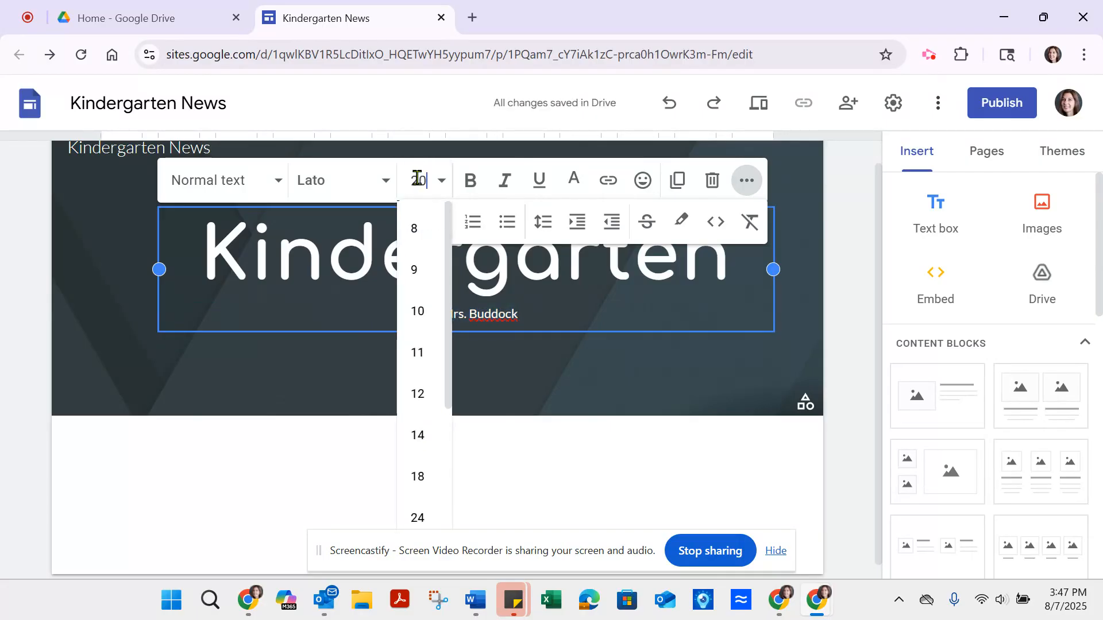
key("Return")
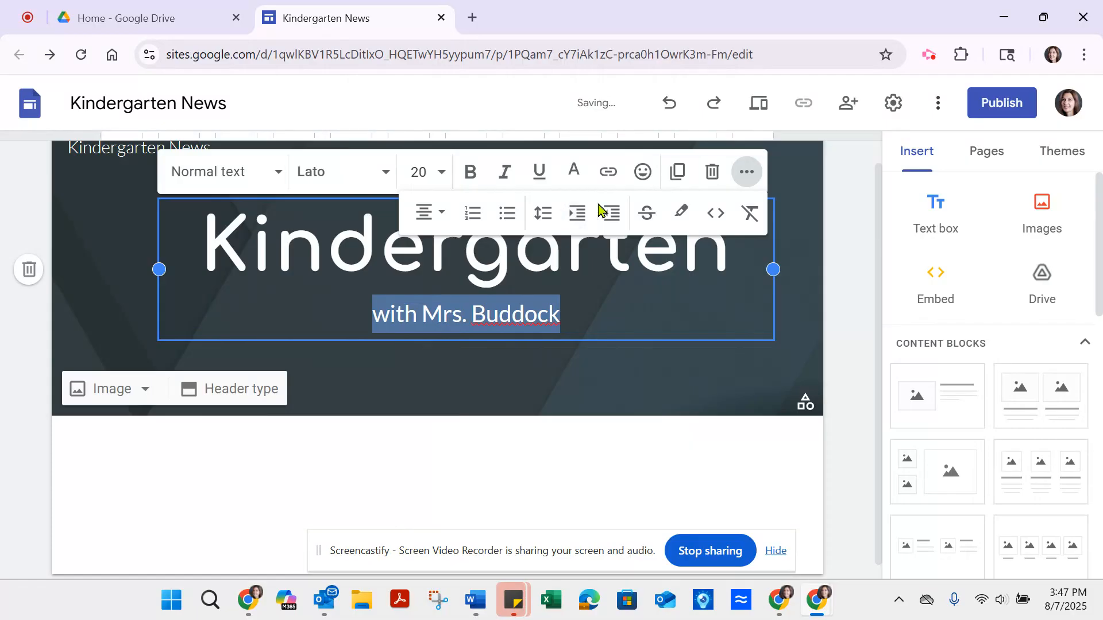
left_click(841, 302)
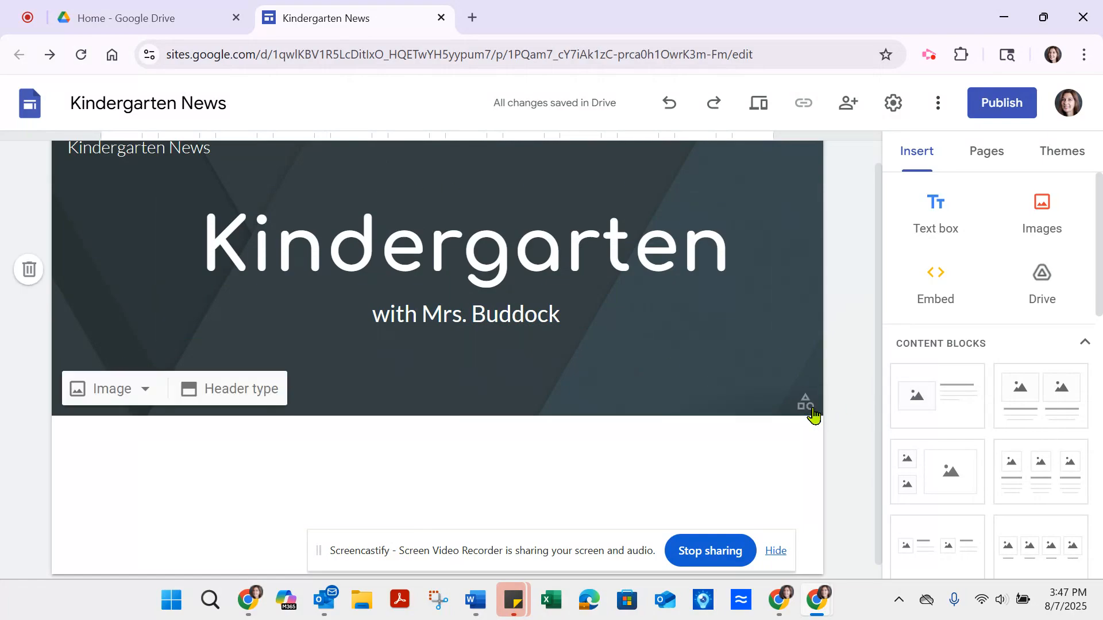
left_click(1068, 154)
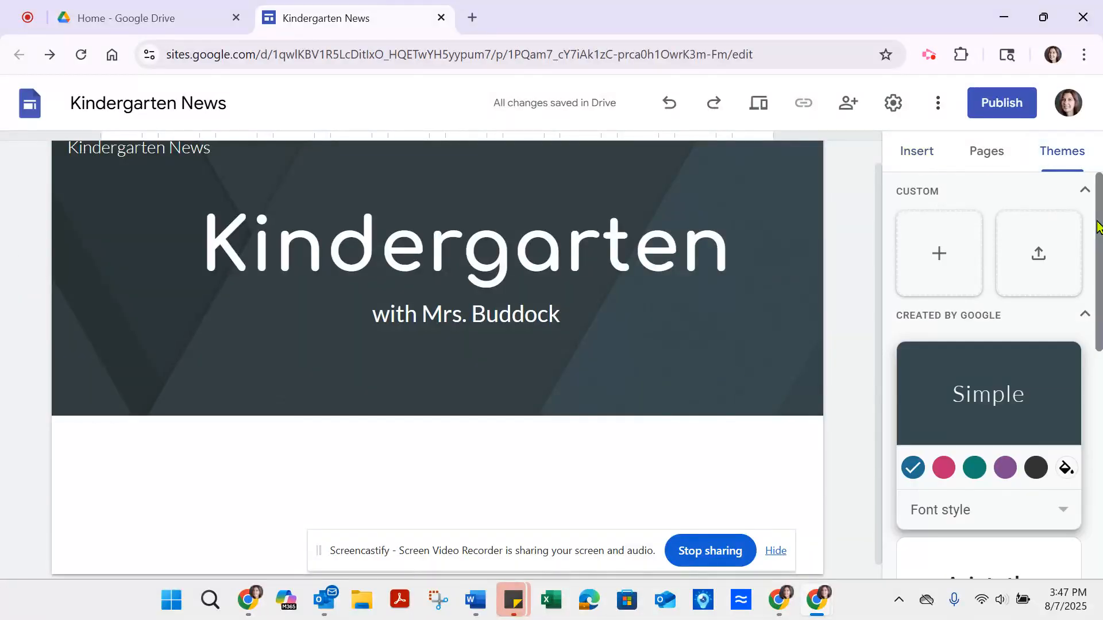
mouse_move(1101, 233)
left_mouse_down()
mouse_move(1099, 333)
mouse_move(1100, 224)
left_mouse_up()
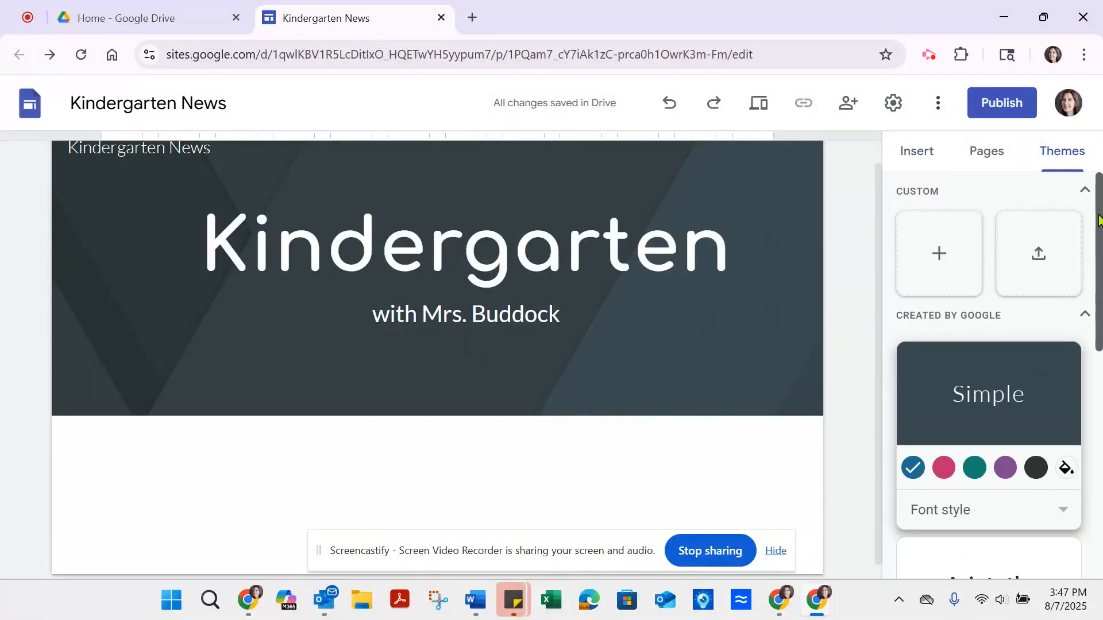
left_click(916, 154)
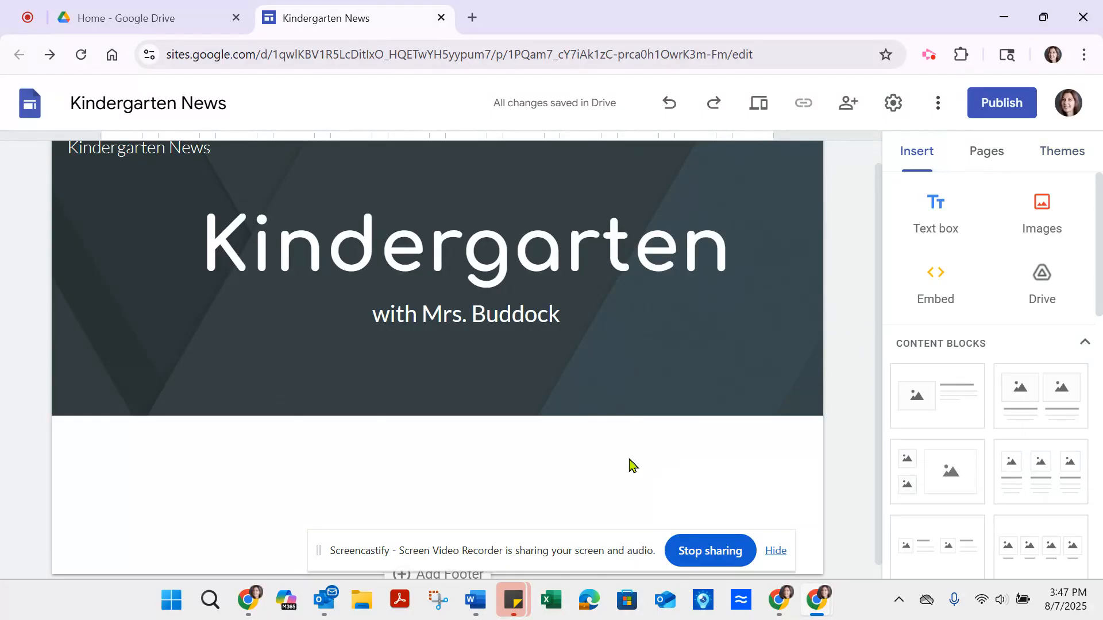
Step: Search Google Images for "kindergarten kids" and insert the photo of a teacher and three children playing on the classroom floor
left_click(1053, 219)
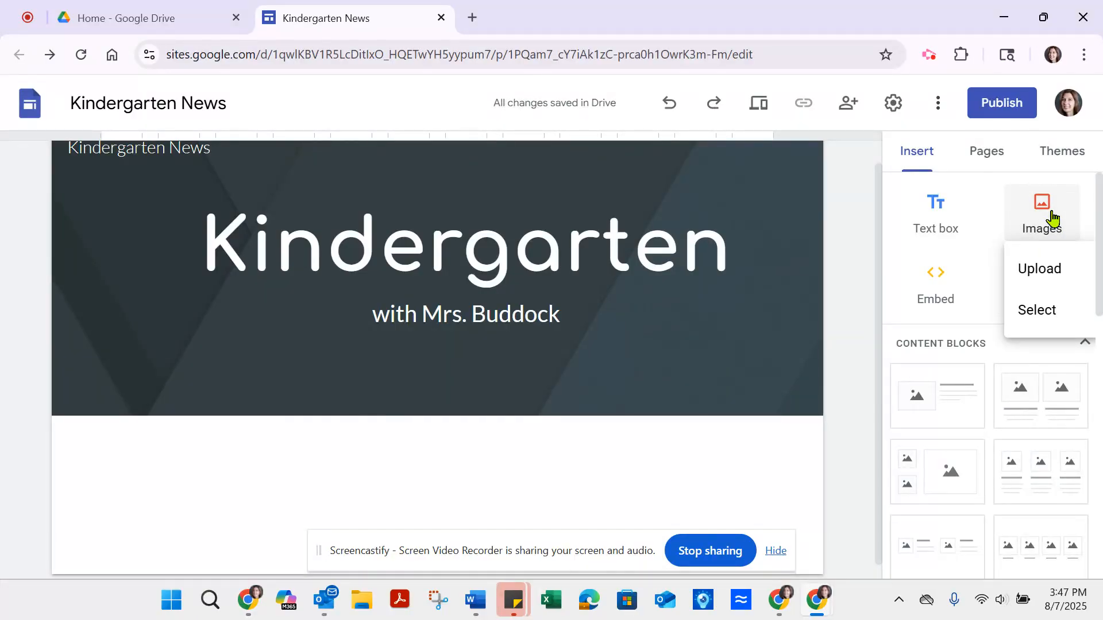
left_click(1028, 321)
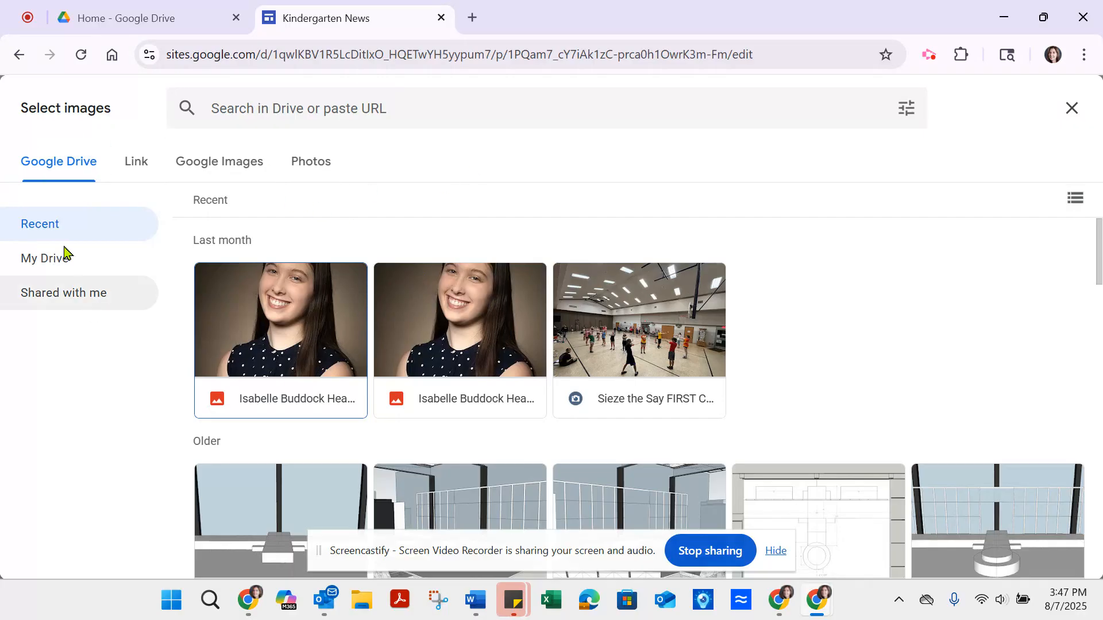
left_click(216, 172)
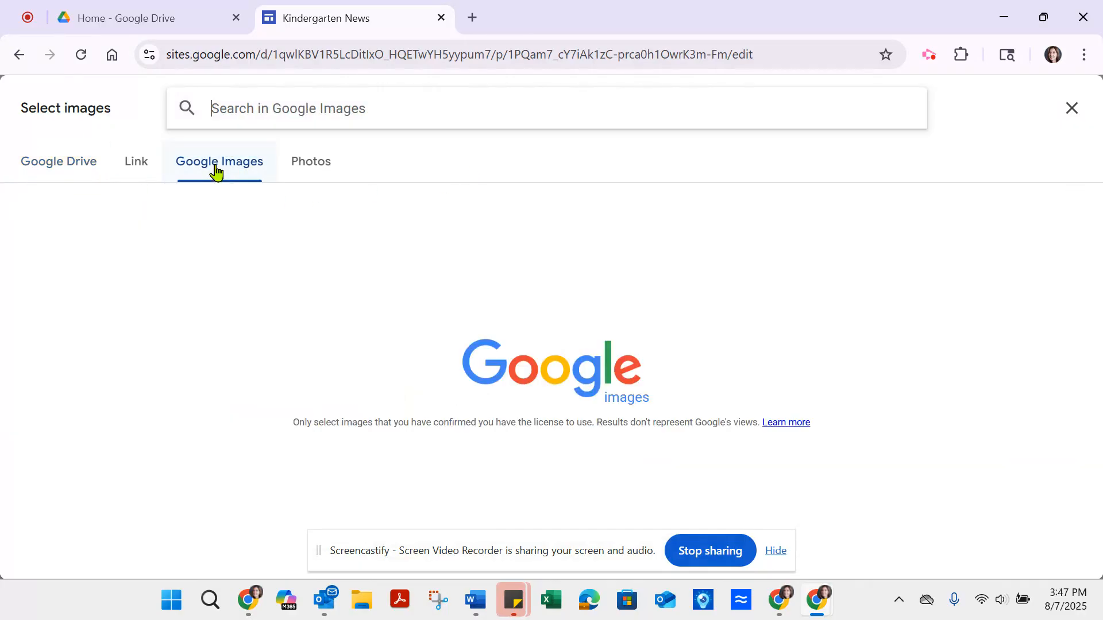
type("kindergarten kids")
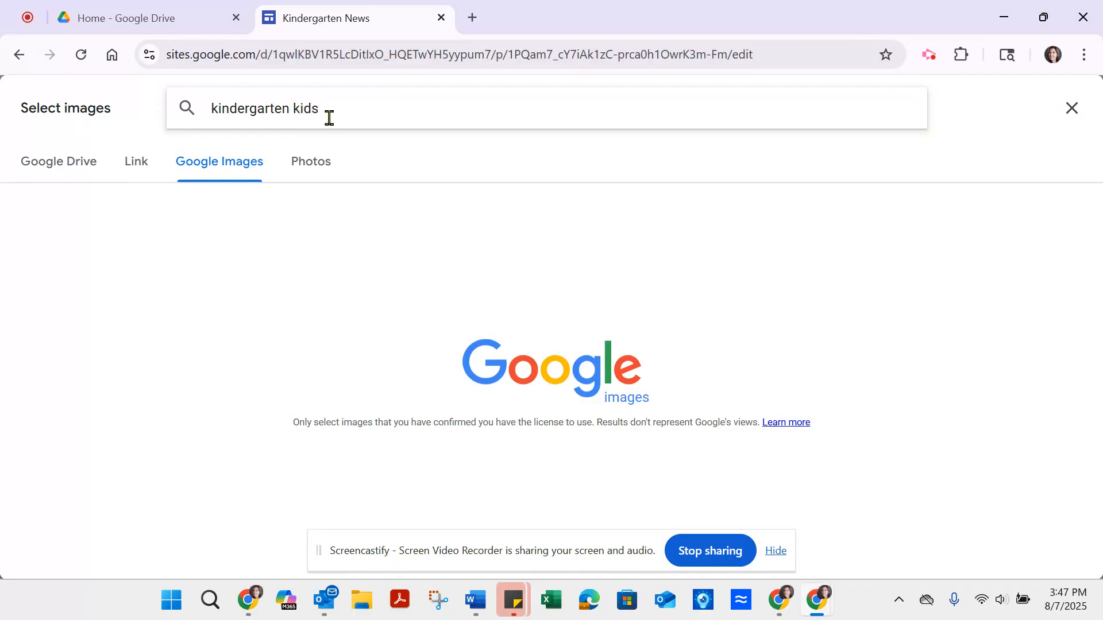
key("Return")
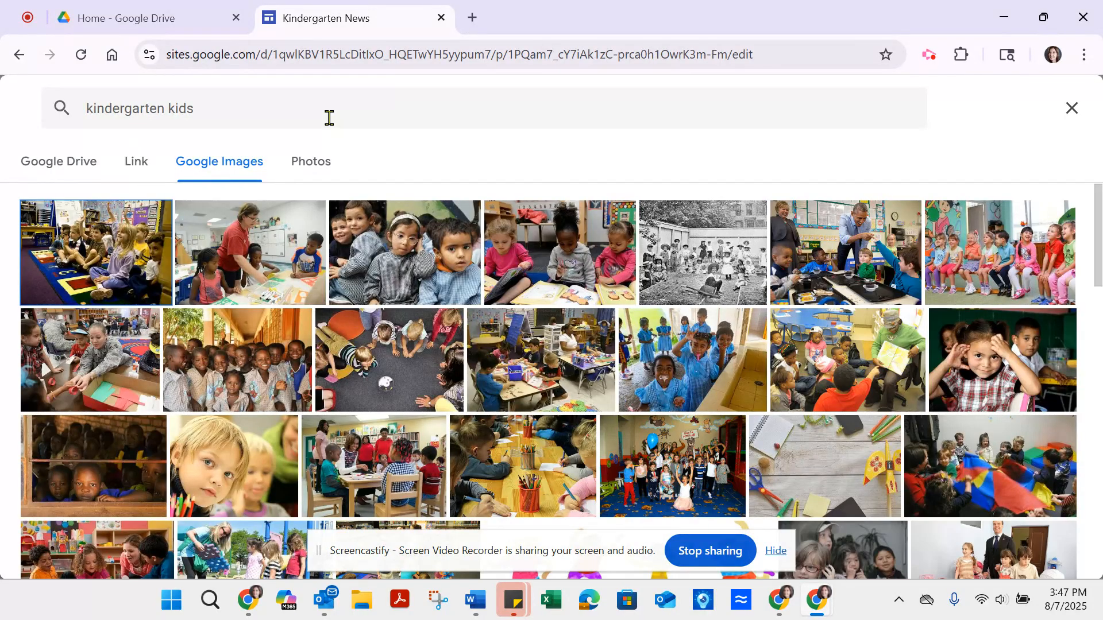
left_click_drag(1098, 205, 1098, 264)
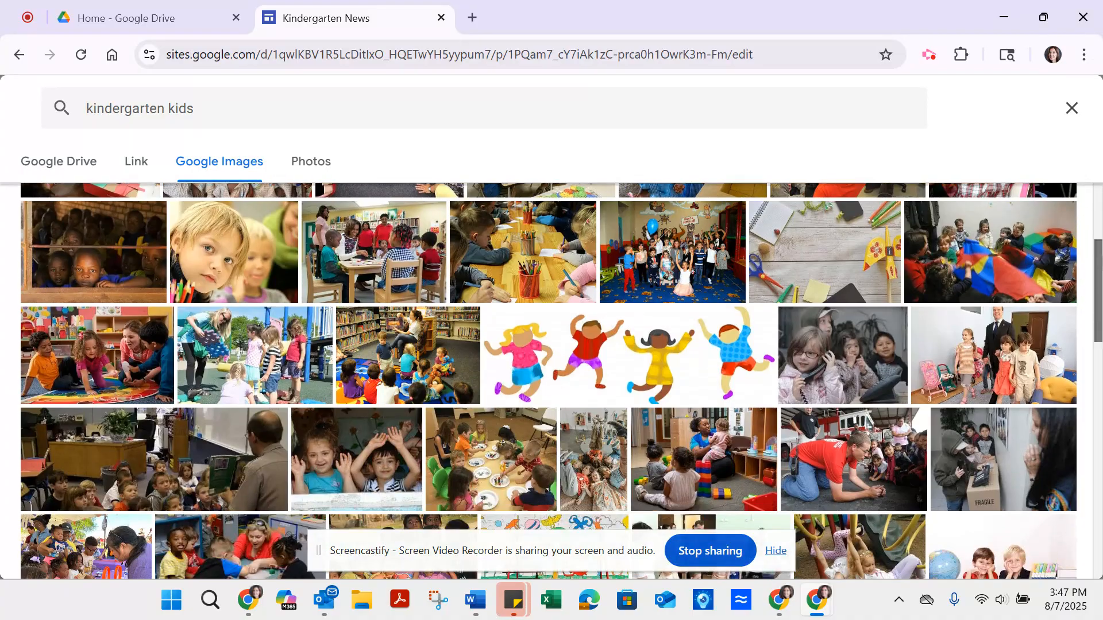
left_click(92, 364)
double_click(92, 363)
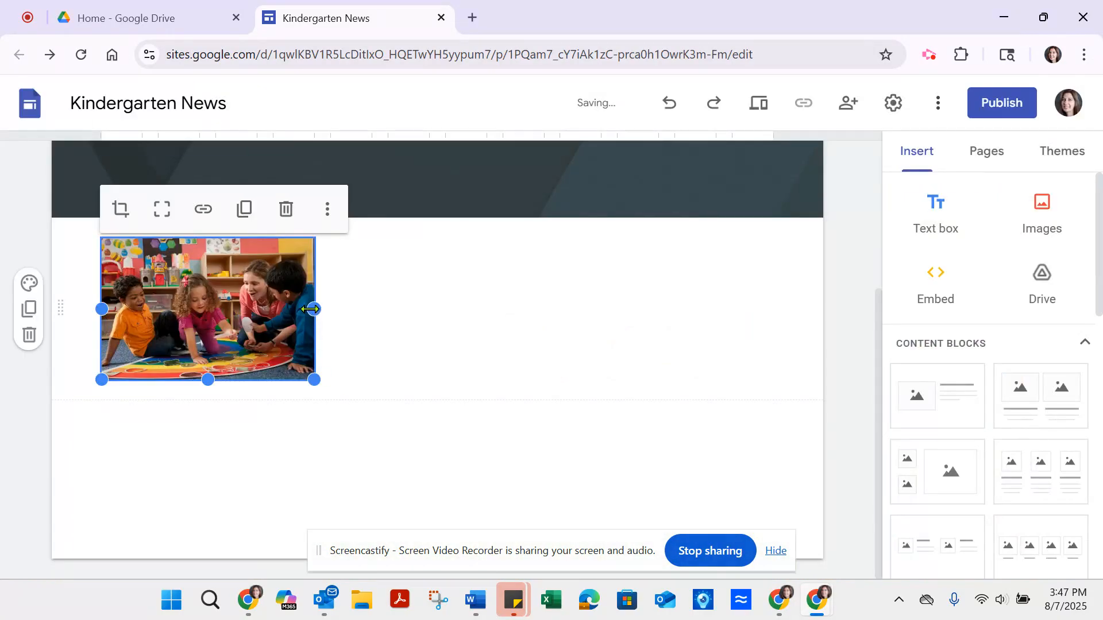
Step: Widen the inserted classroom photo to the full content width and increase its height to show more of the scene
left_click_drag(314, 309, 770, 323)
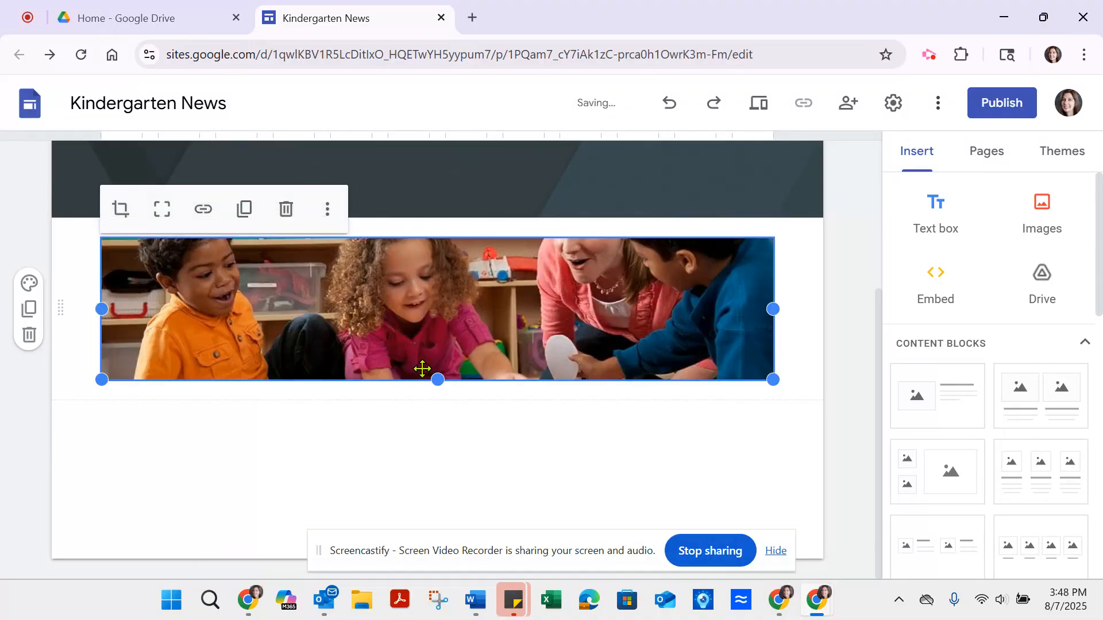
left_click_drag(436, 380, 438, 505)
left_click_drag(878, 335, 877, 326)
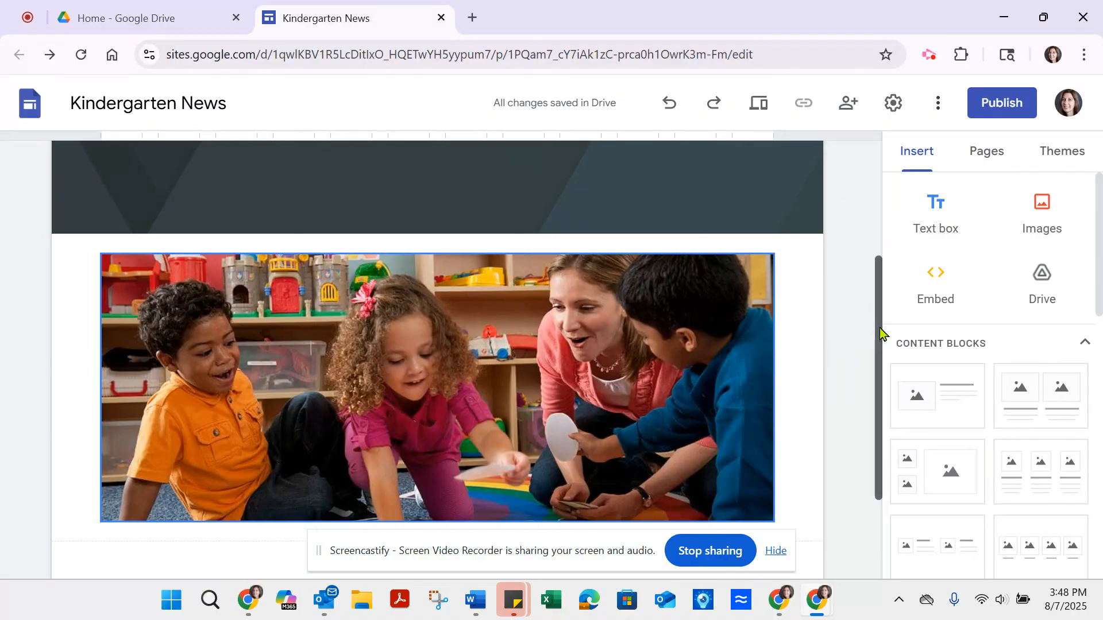
Step: Add a text box beneath the classroom photo and set its text to Comfortaa, size 20, bold
left_click_drag(880, 333, 886, 411)
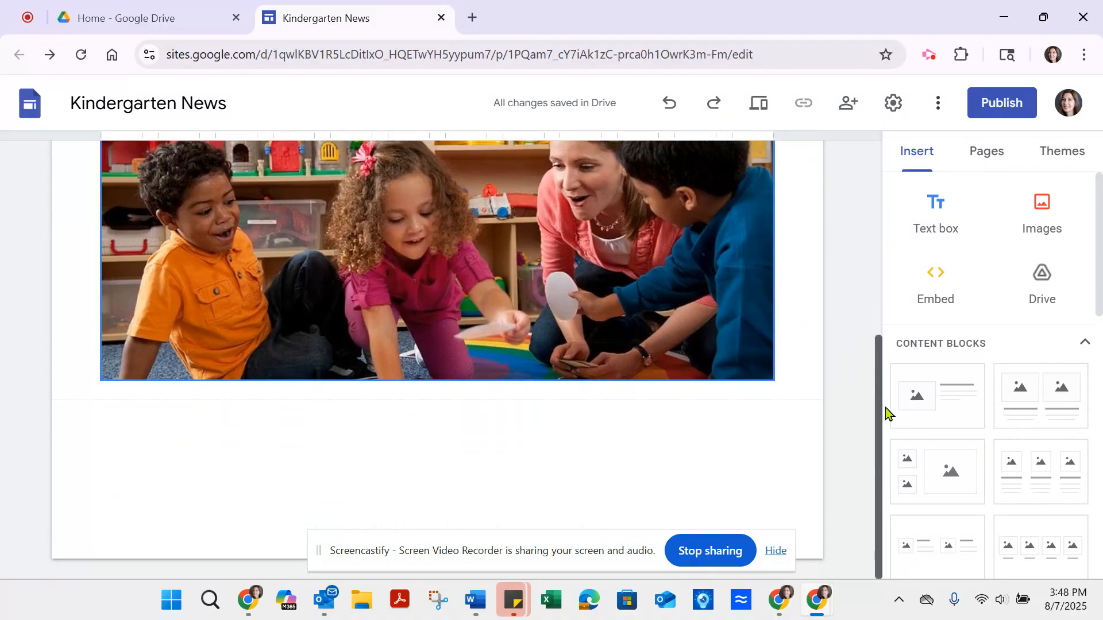
left_click(929, 225)
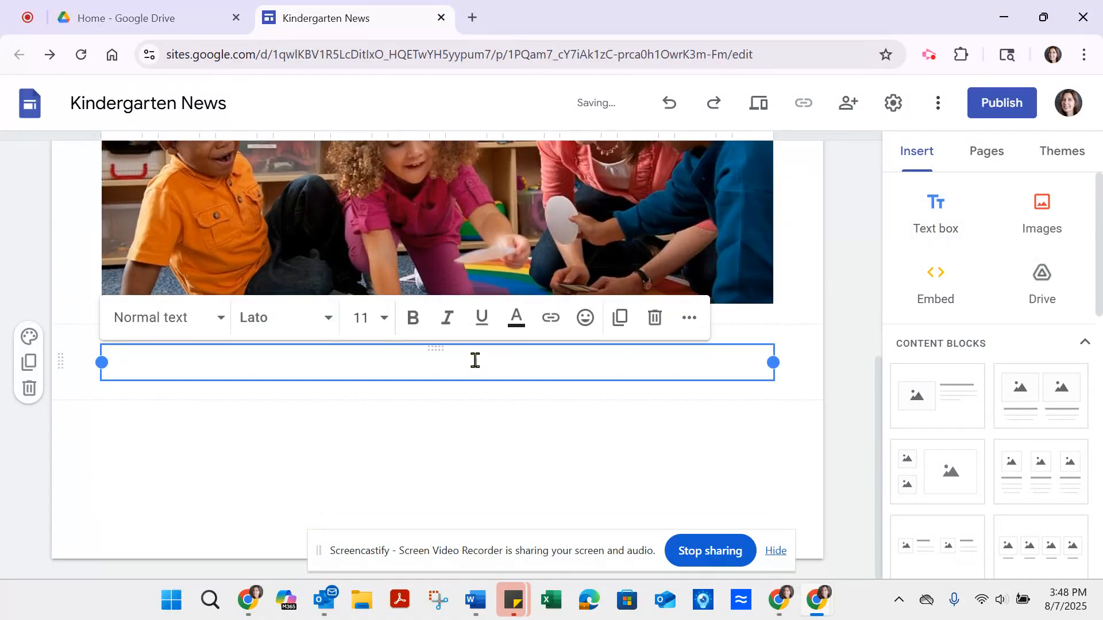
left_click(326, 319)
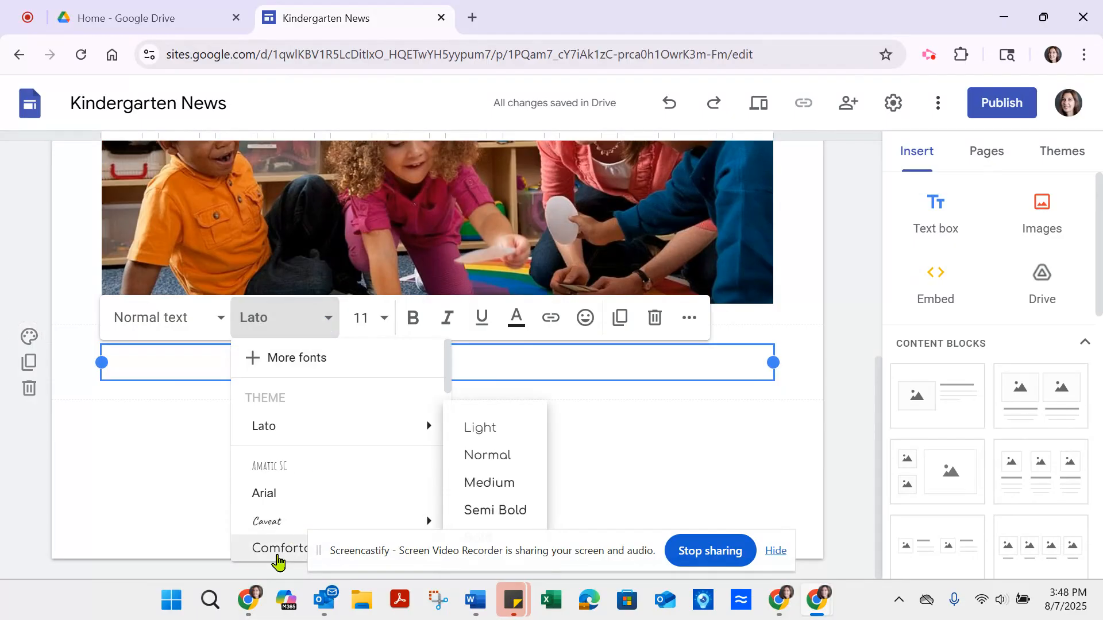
left_click(277, 548)
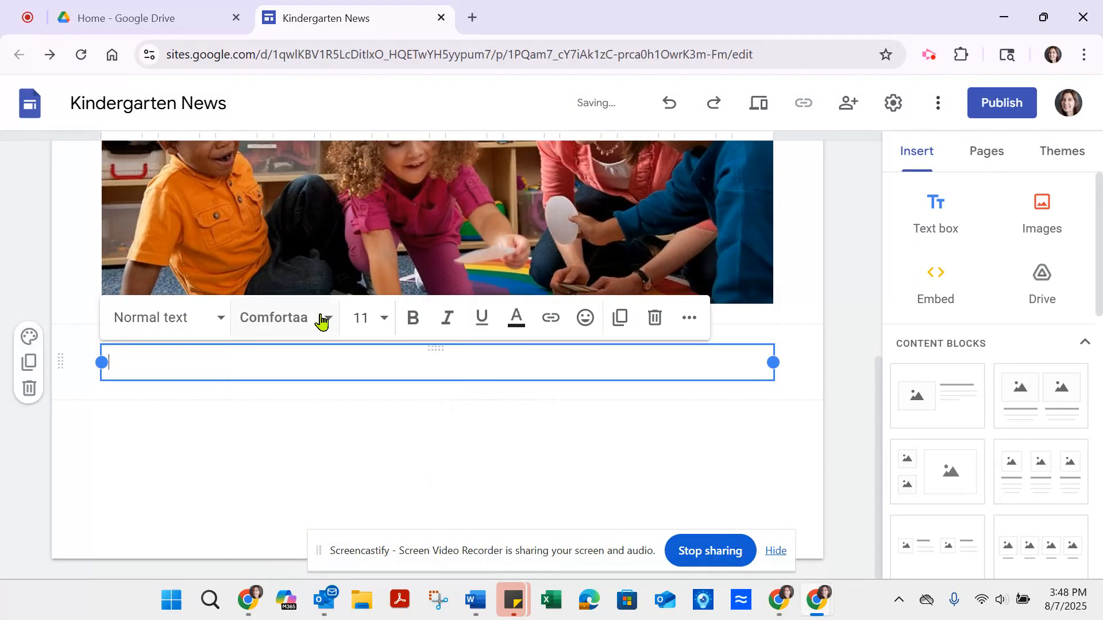
left_click(360, 318)
type("20")
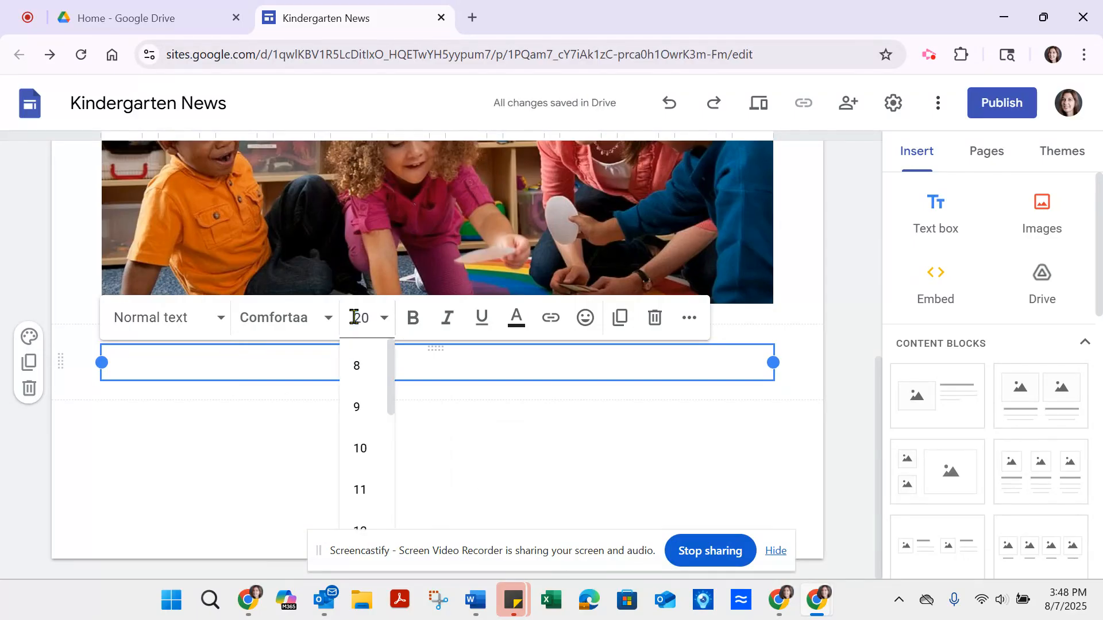
key("Return")
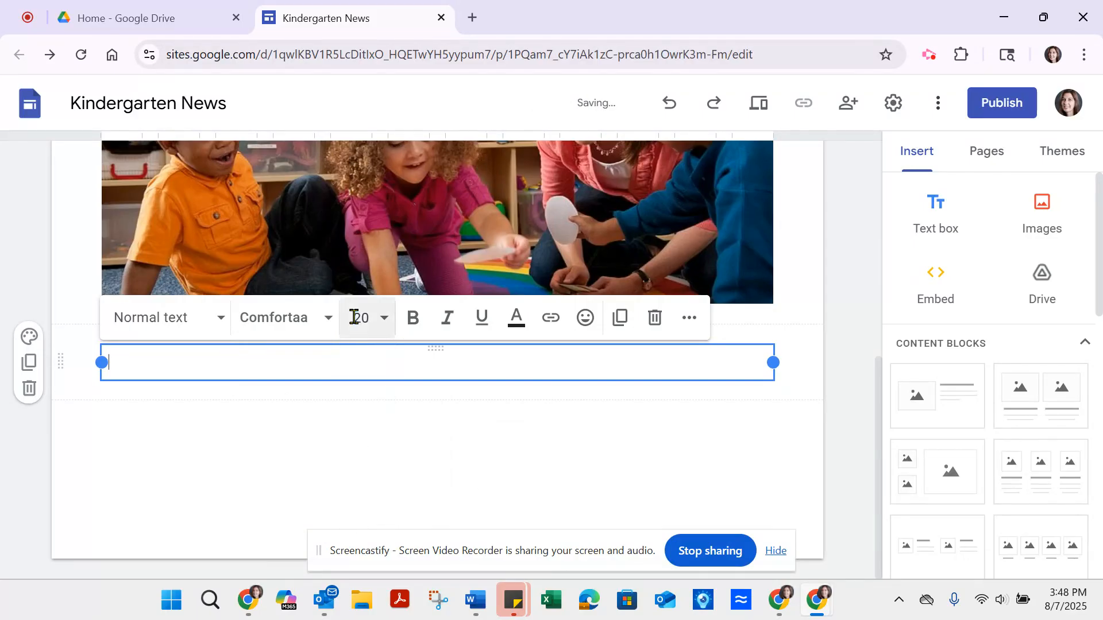
left_click(413, 317)
Step: Write "Welcome to Kindergarten! Please refer back for information about our classroom." in the new text box
type("W")
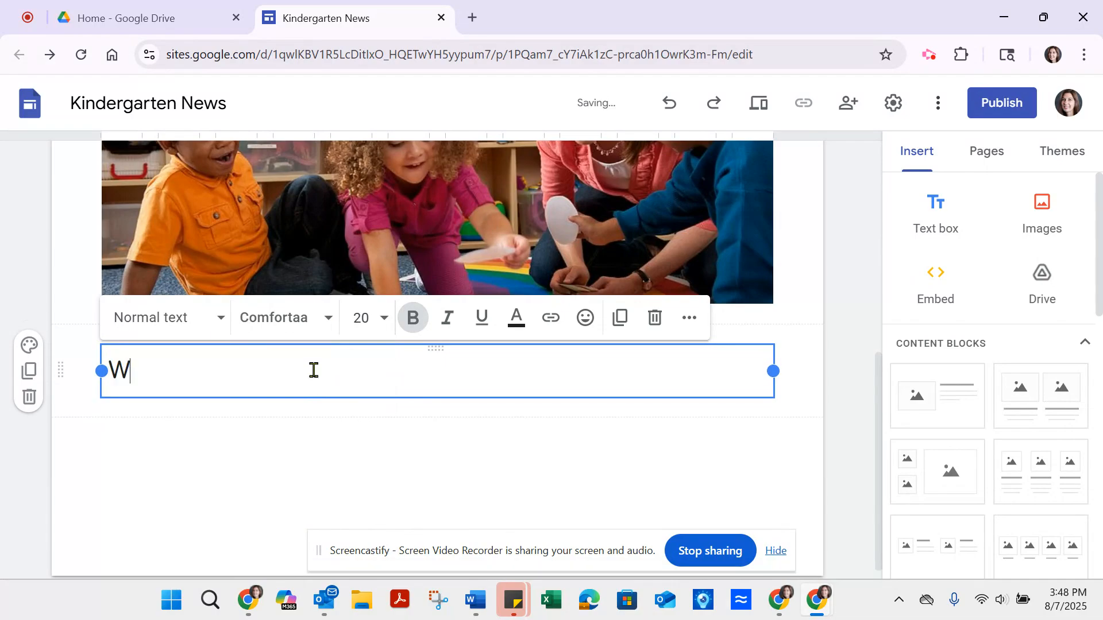
type("elcome to ")
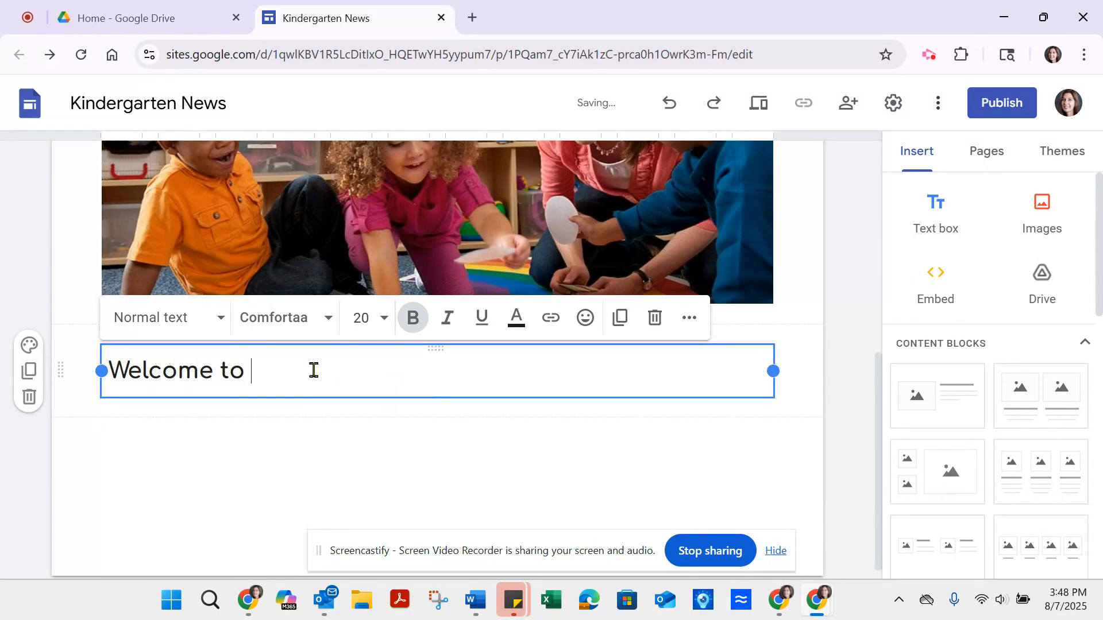
type("Kindergarten!")
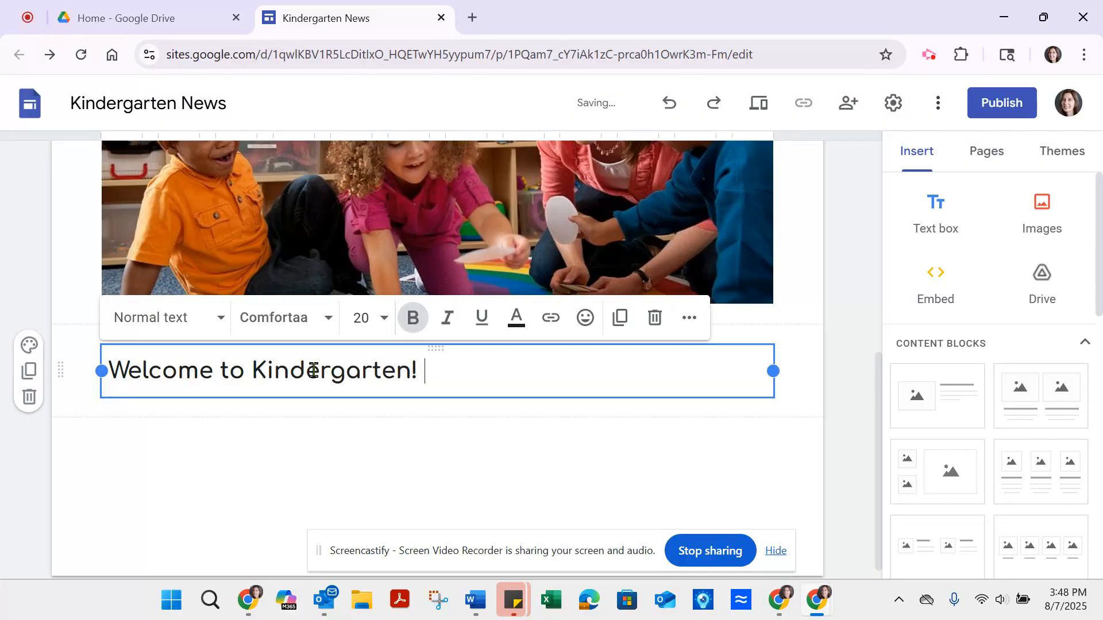
type(" Please ref")
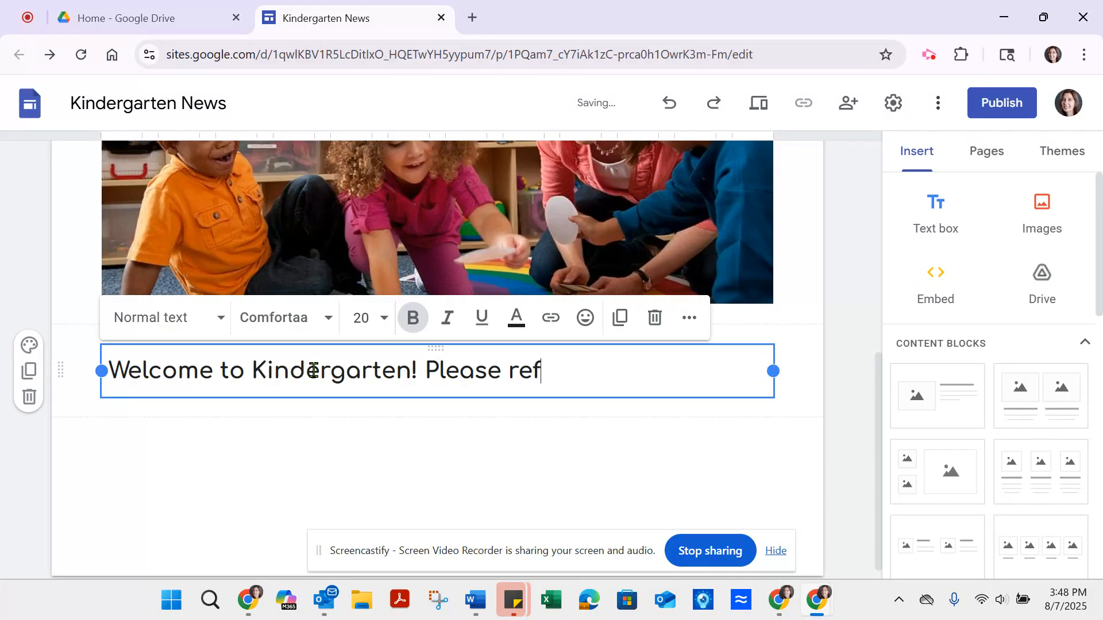
type("er back fo")
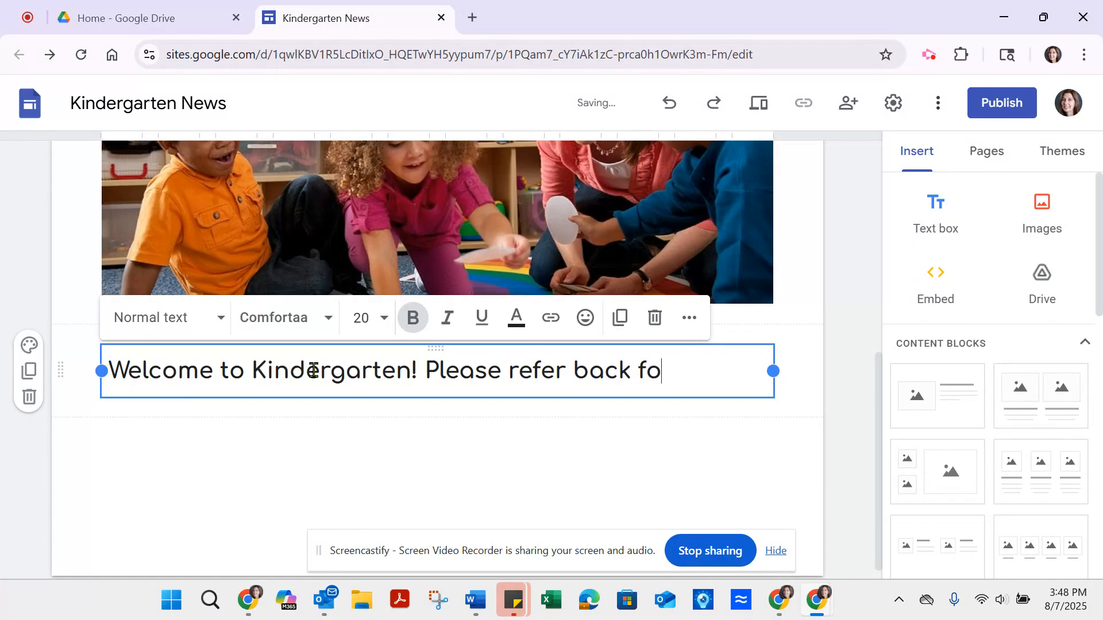
type("r informatio")
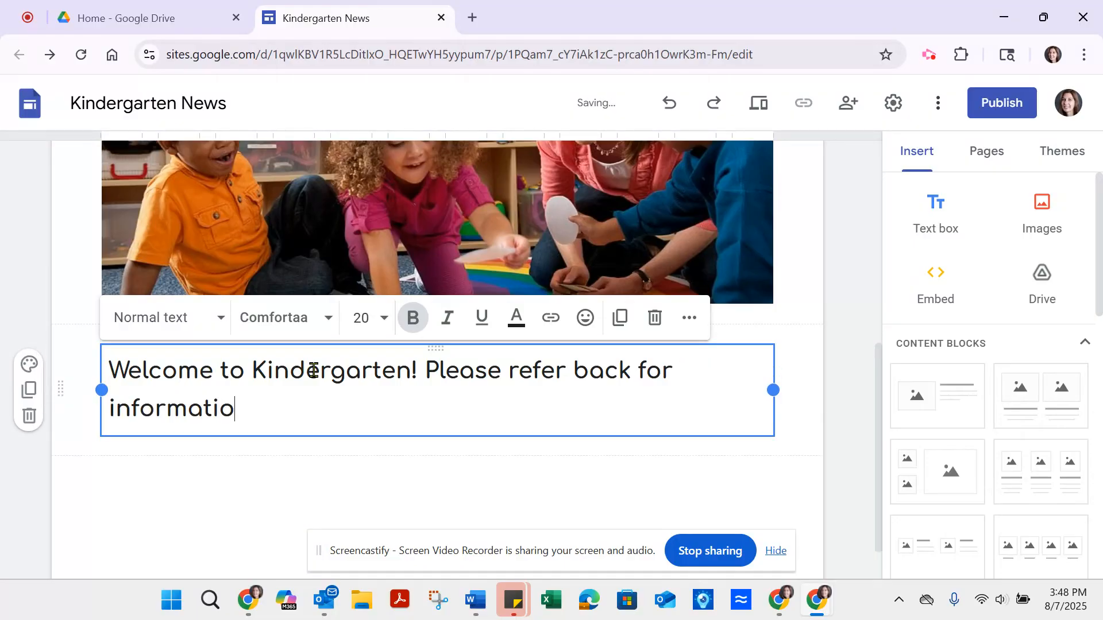
type("n about")
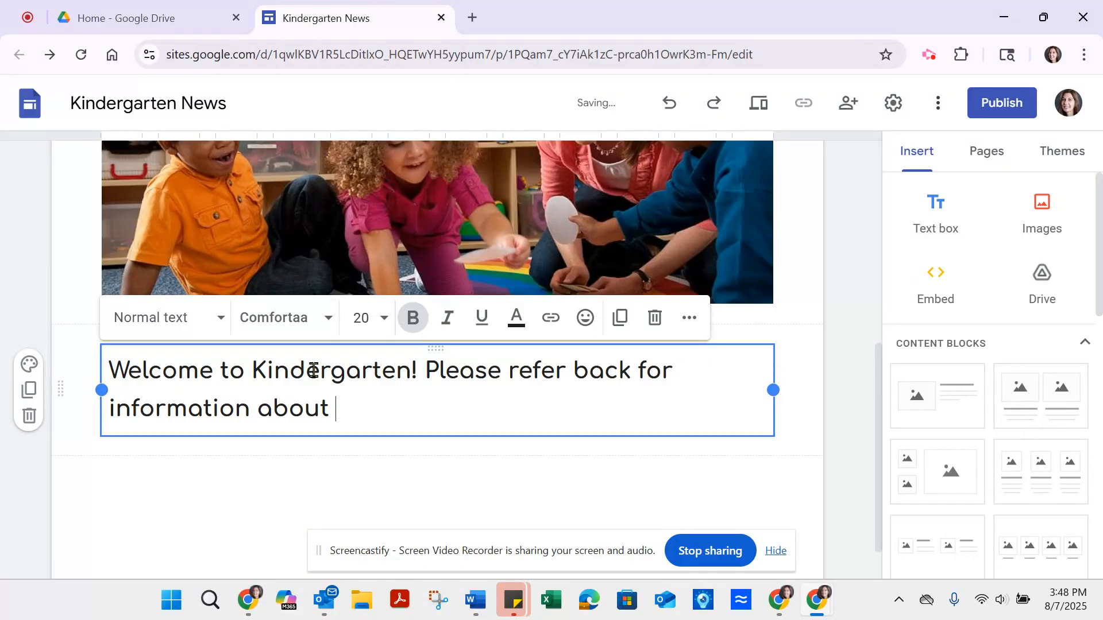
type(" our classroom.")
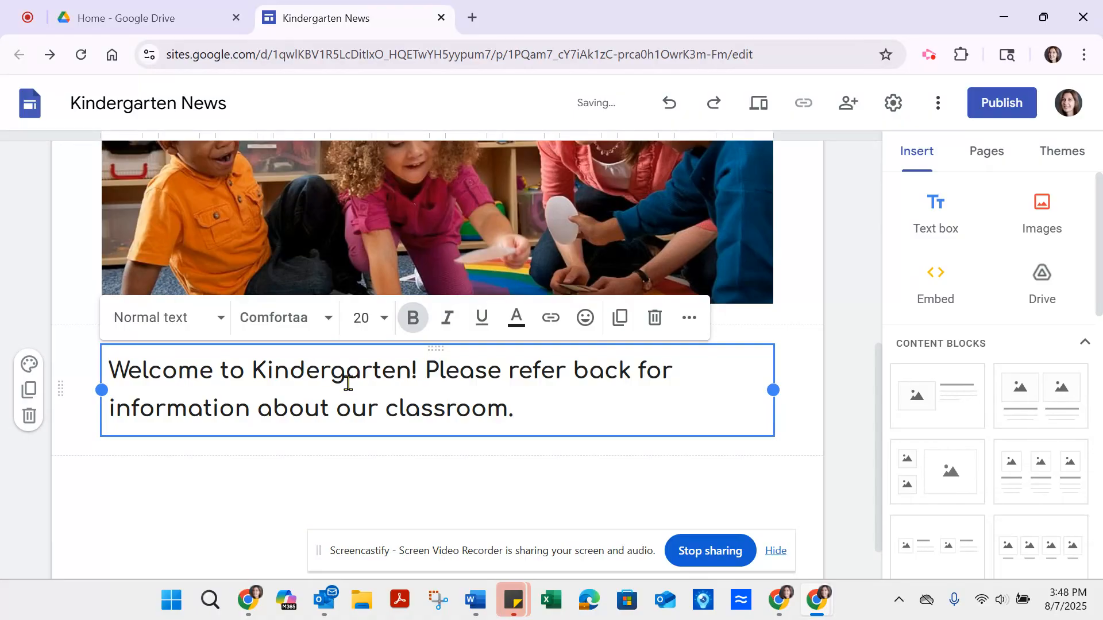
Step: Center the welcome message within its text box beneath the photo
left_click(689, 318)
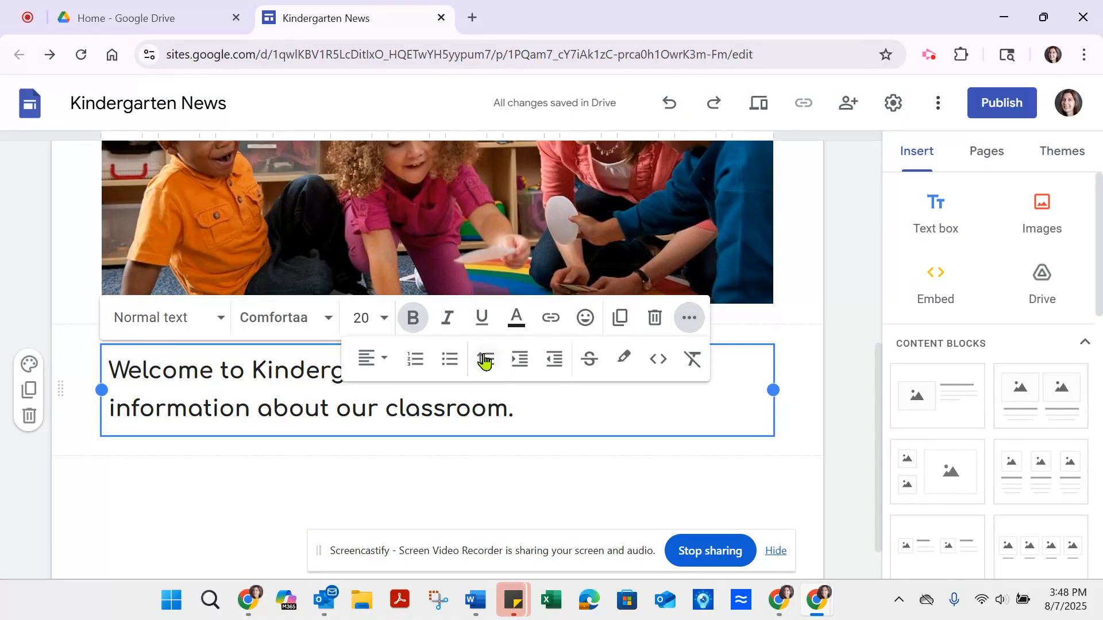
left_click(368, 359)
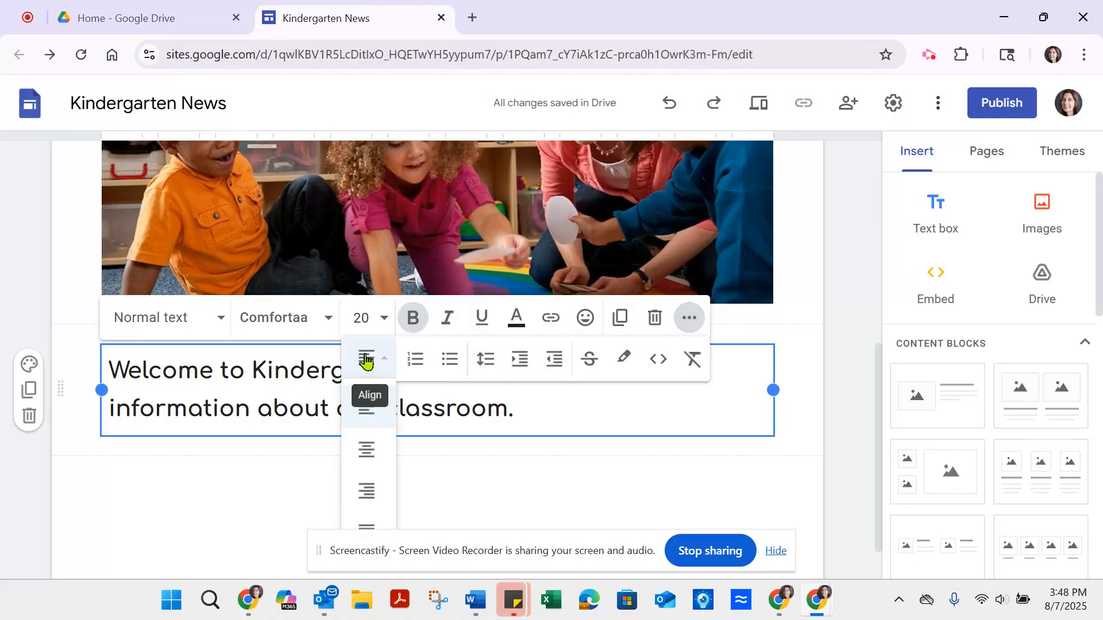
left_click(365, 448)
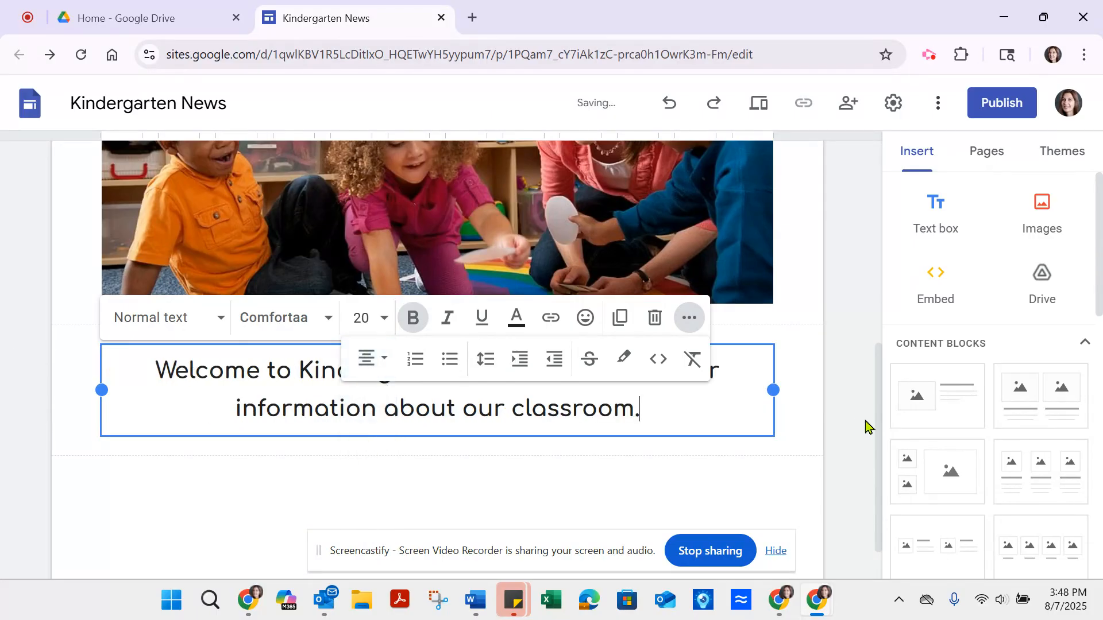
Step: Add a new page named "Video Resources" to the site
left_click_drag(879, 438, 871, 210)
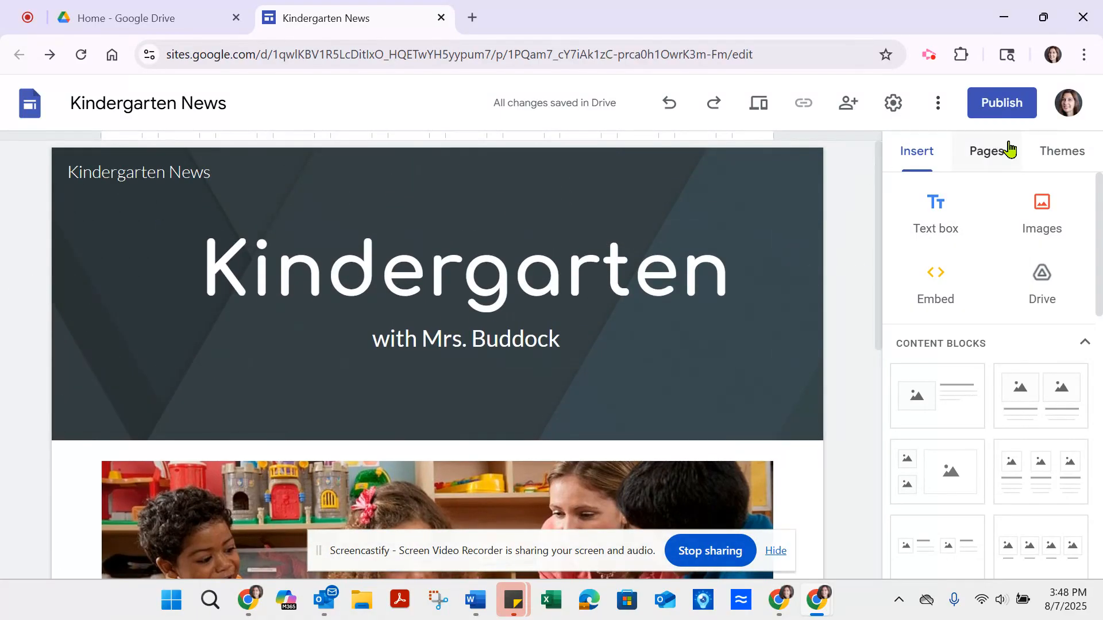
left_click(994, 156)
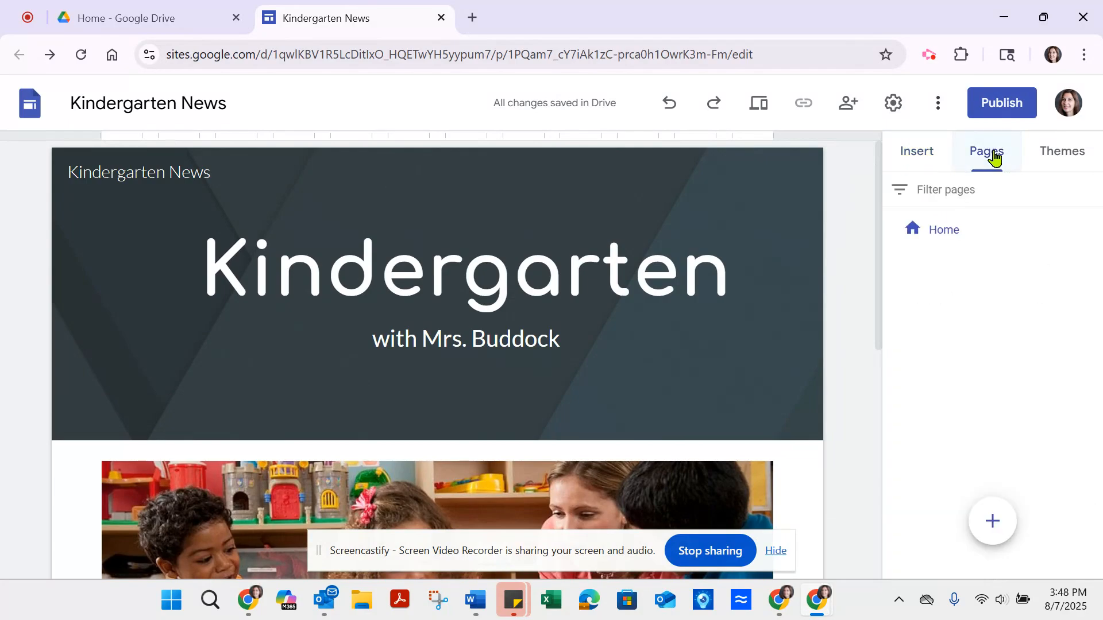
left_click(995, 524)
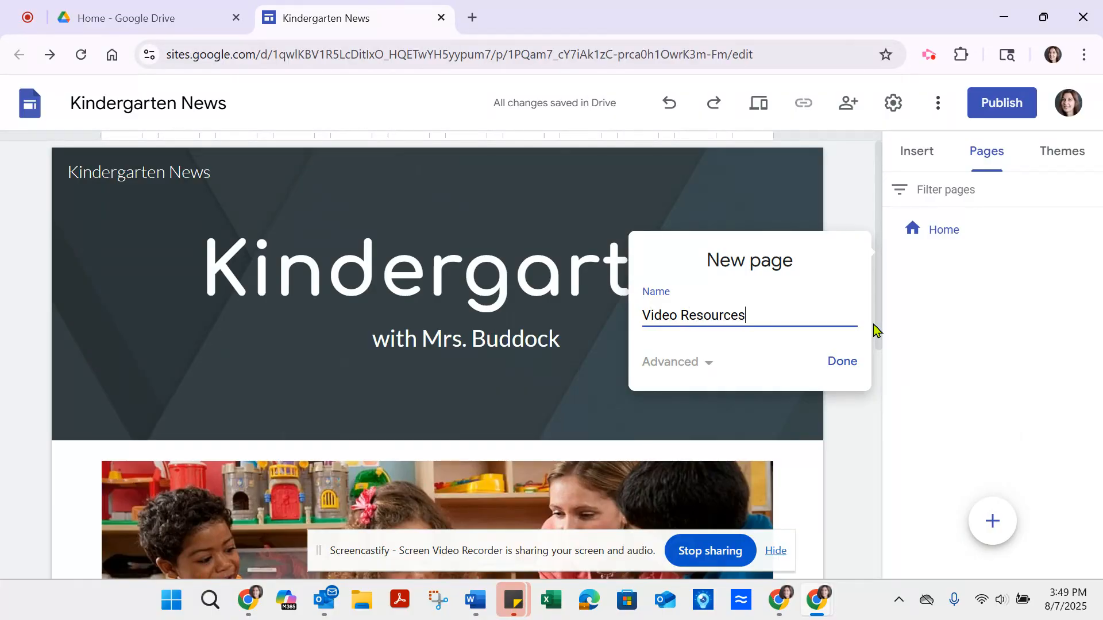
left_click(841, 361)
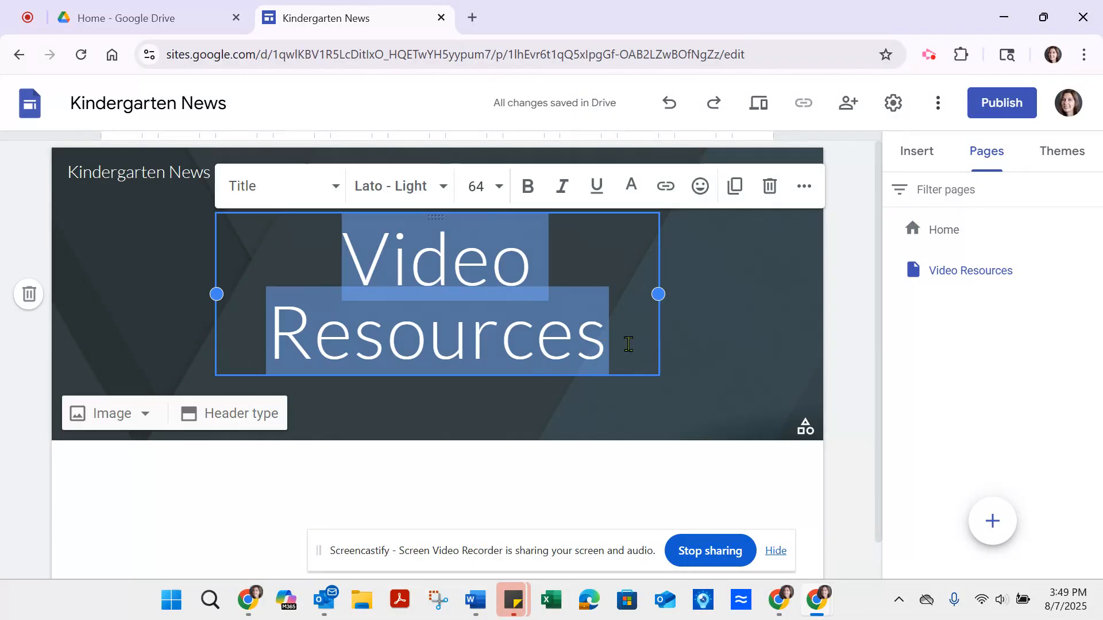
Step: Set the "Video Resources" header title to bold Comfortaa and widen its text box on both sides to the content margins
left_click(443, 192)
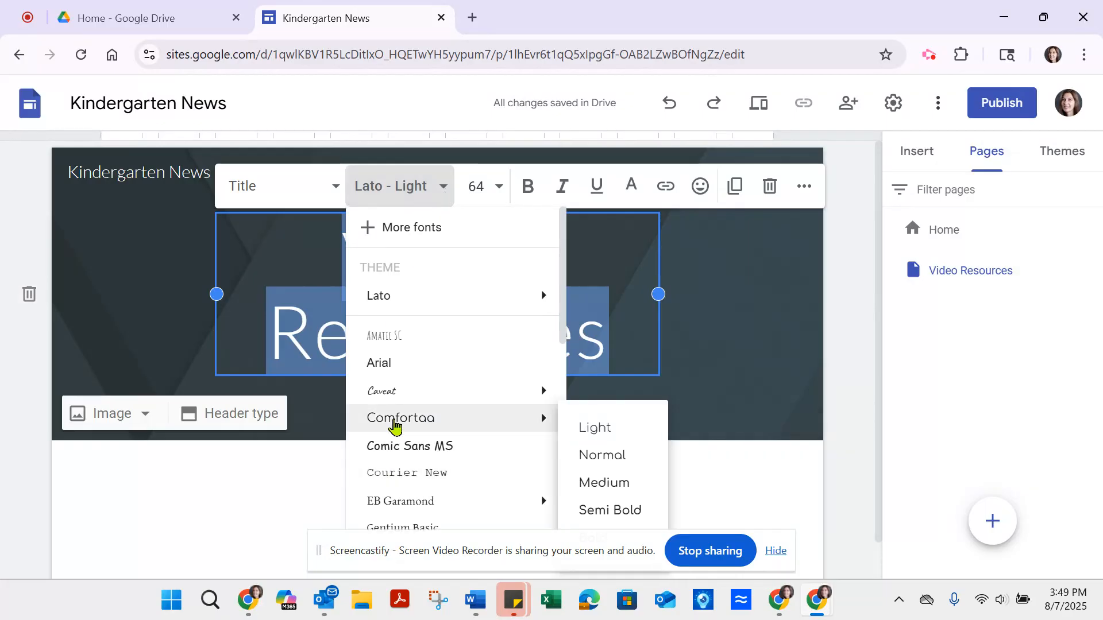
left_click(395, 427)
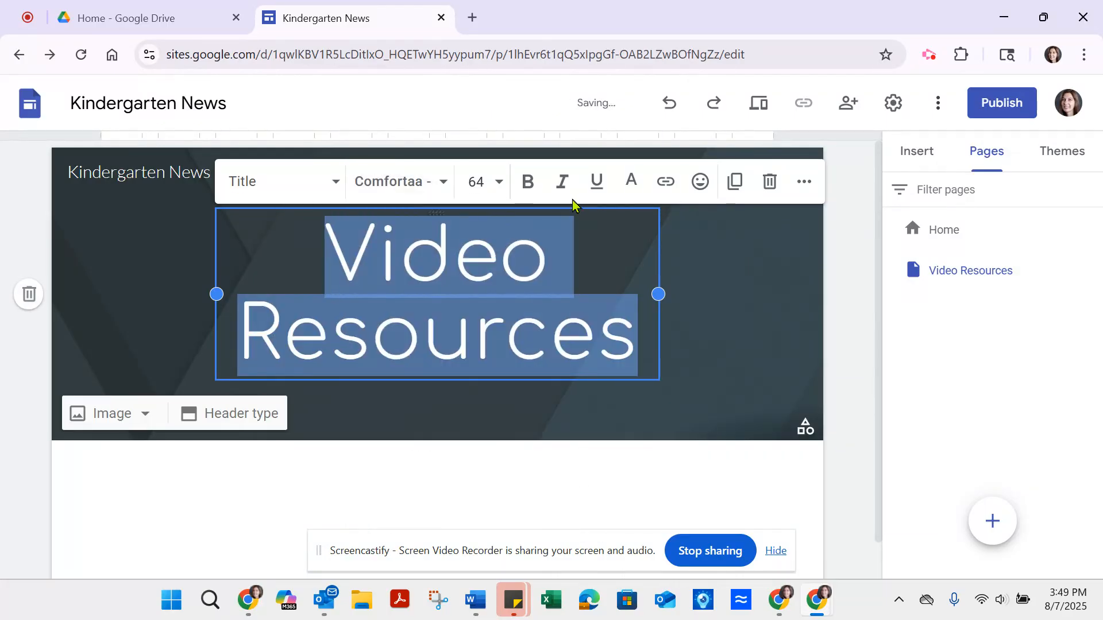
left_click(527, 181)
left_click_drag(659, 292, 773, 293)
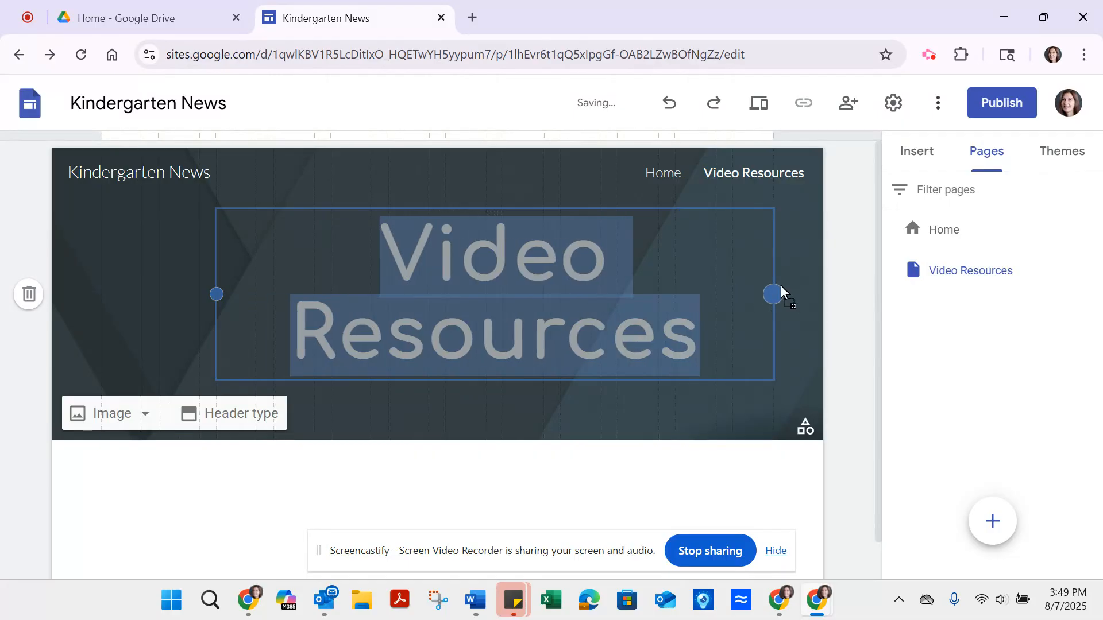
left_click_drag(216, 293, 101, 294)
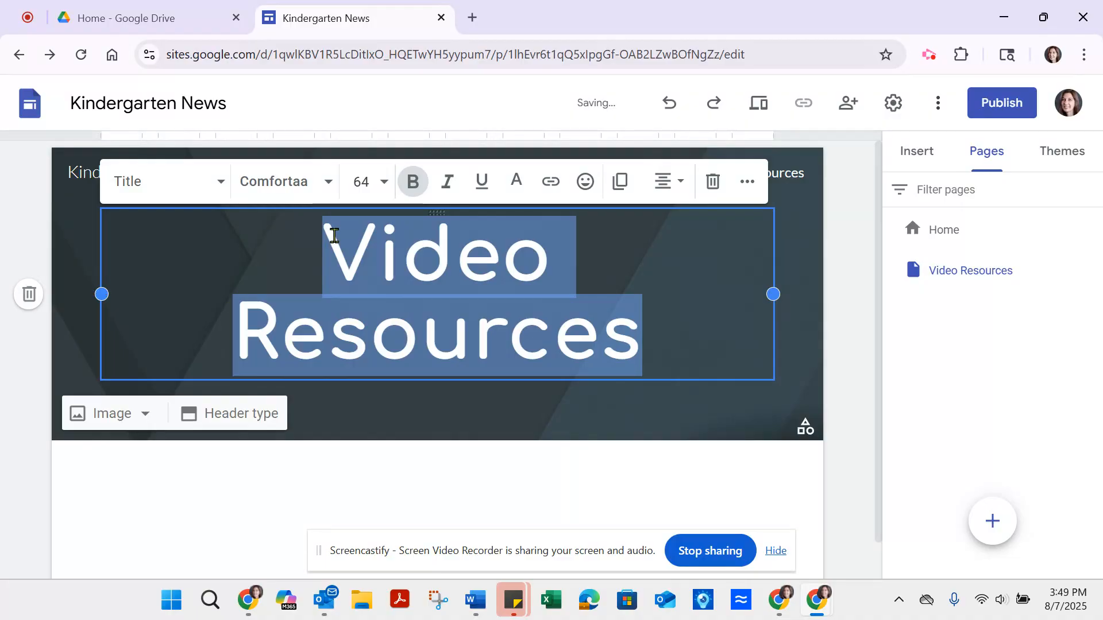
Step: Set the "Video Resources" header title's font size to 60
left_click(363, 184)
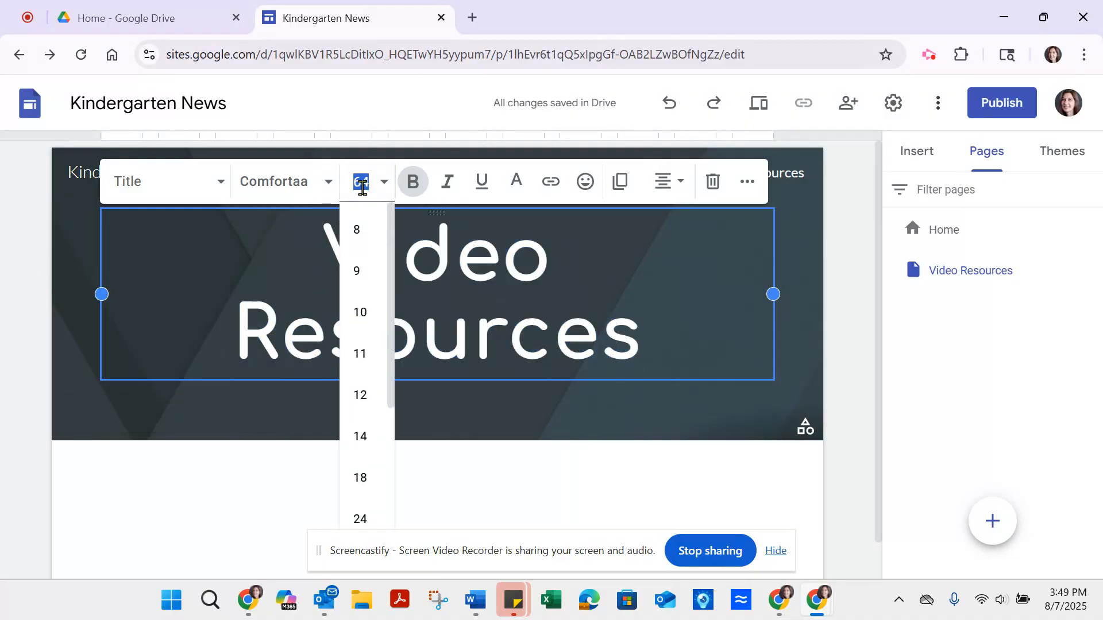
key("Return")
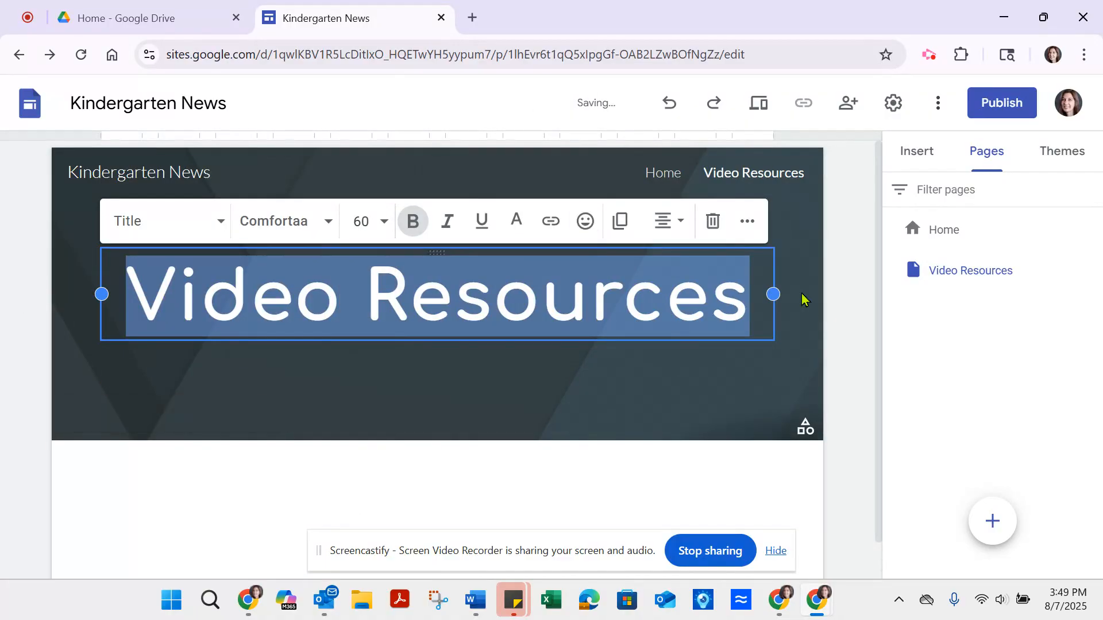
left_click(746, 495)
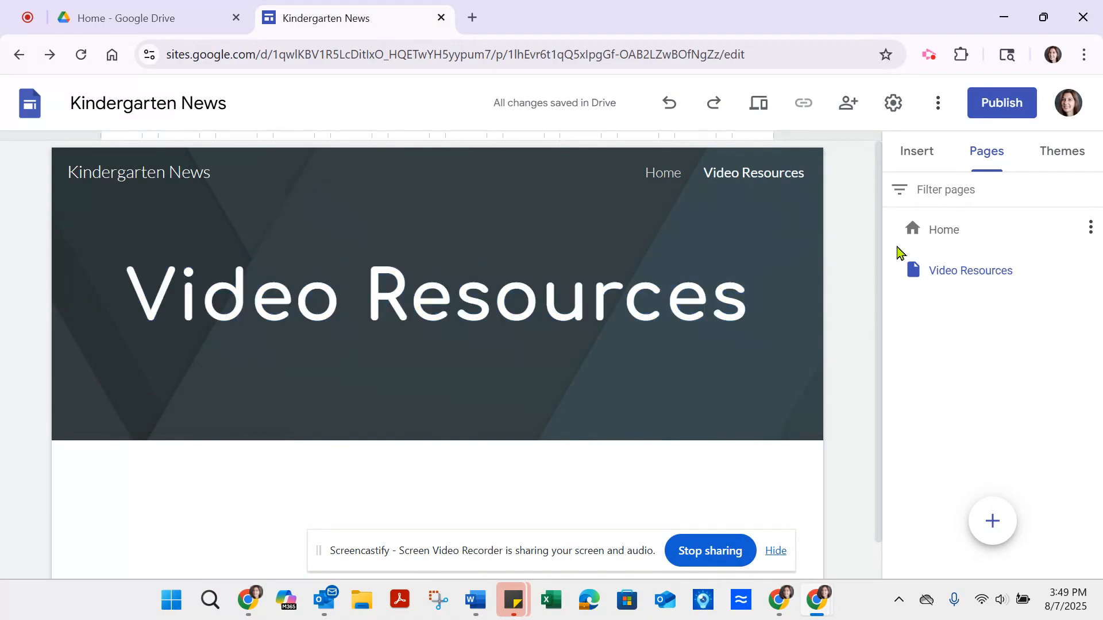
Step: Start inserting a YouTube video on the page and search YouTube for "letter fundation"
left_click(928, 152)
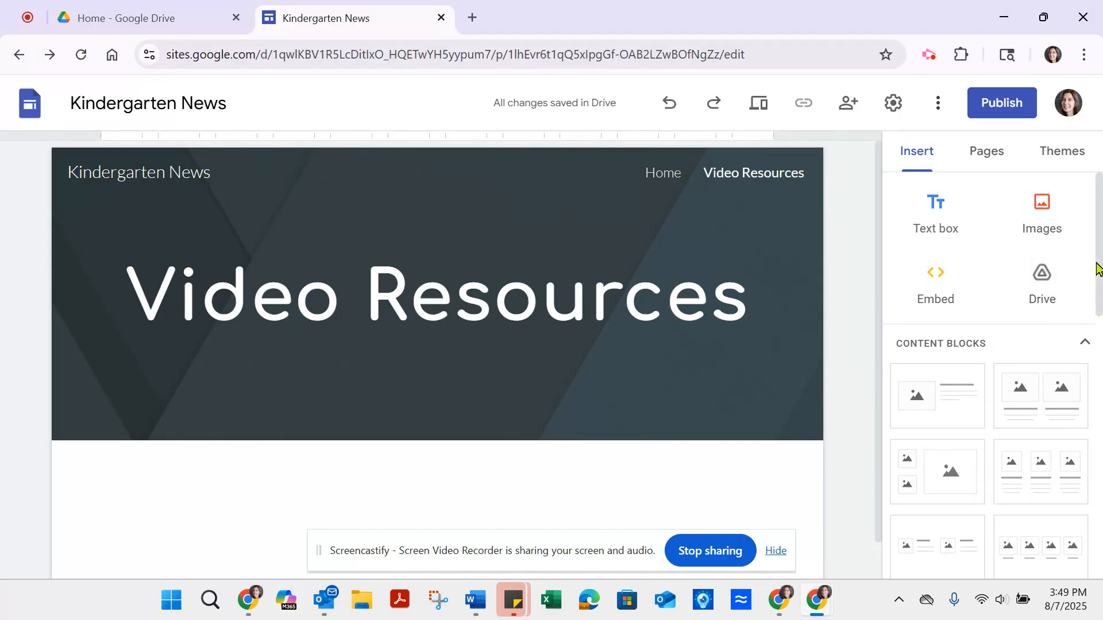
scroll(1095, 267, "down", 6)
scroll(996, 379, "down", 3)
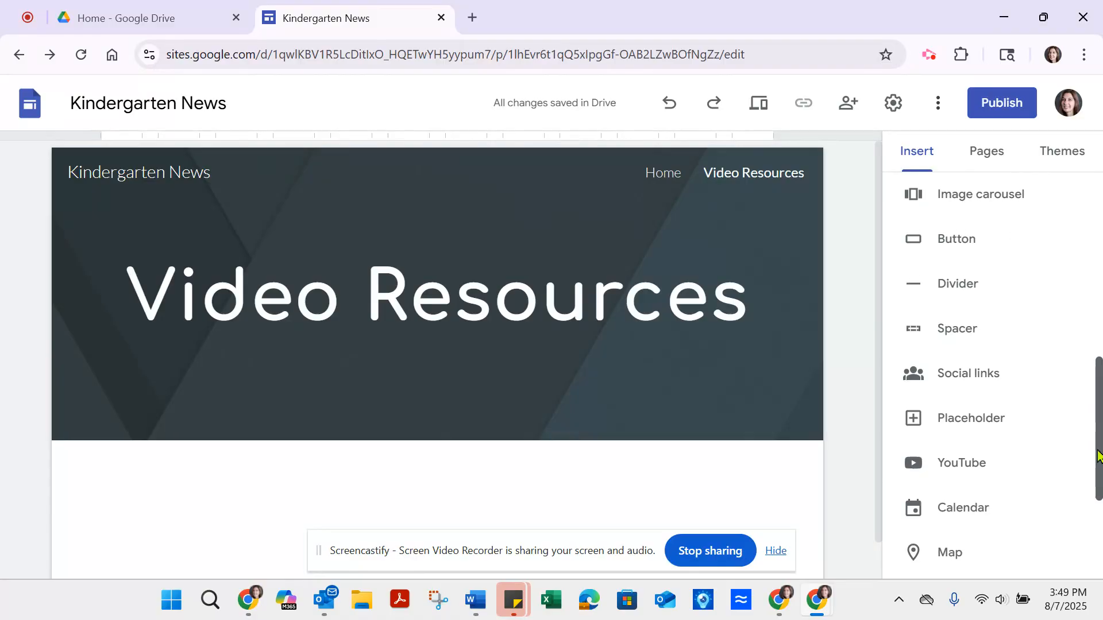
left_click(939, 464)
left_click(520, 144)
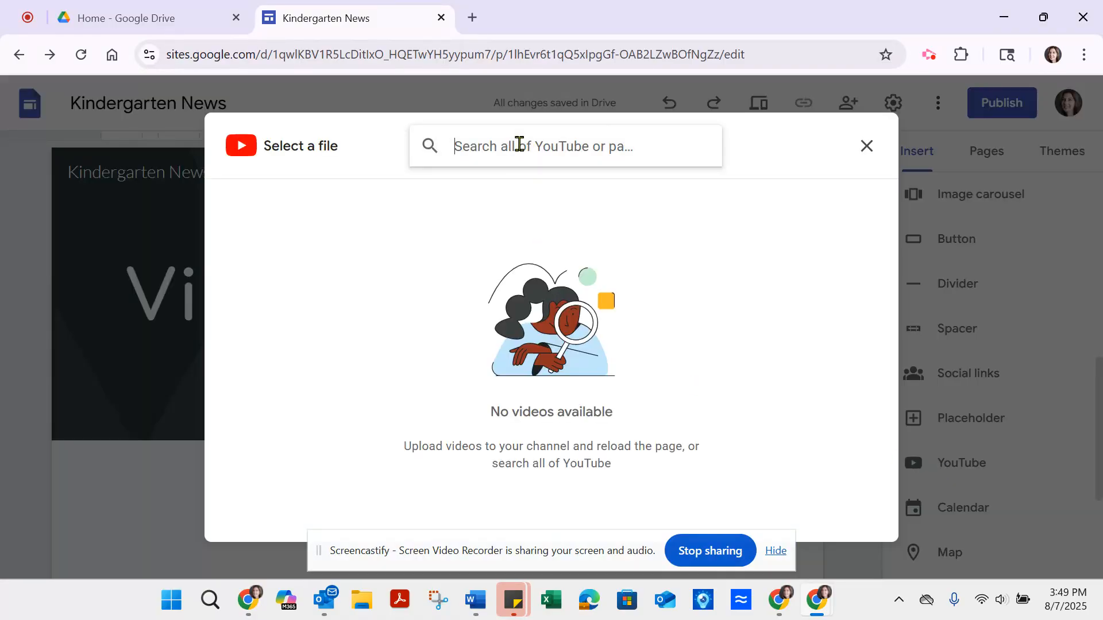
type("kin")
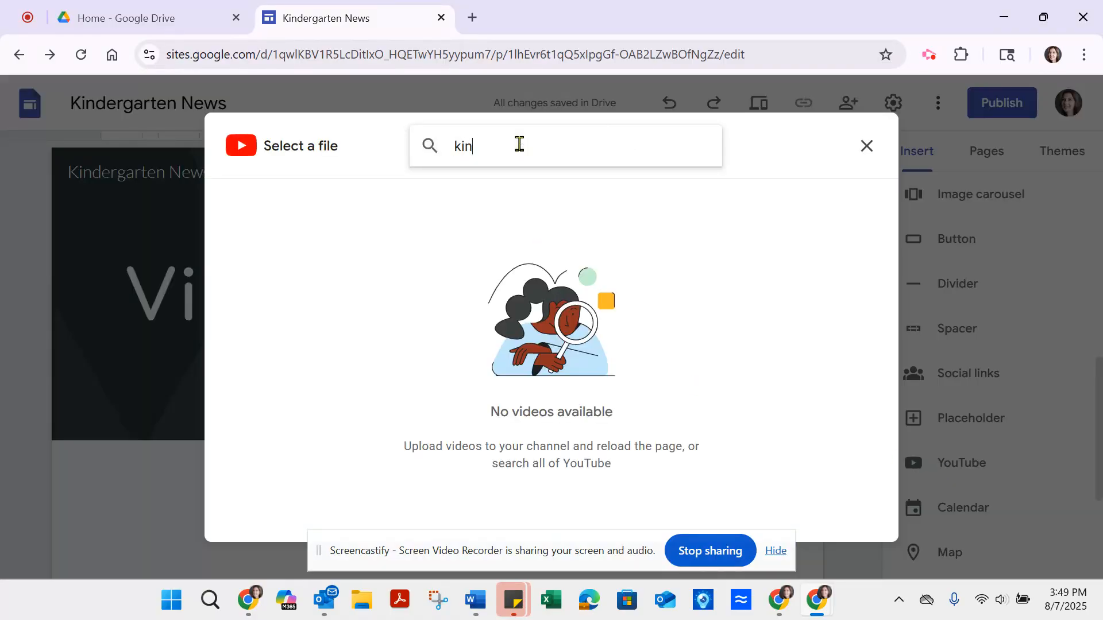
key("BackSpace")
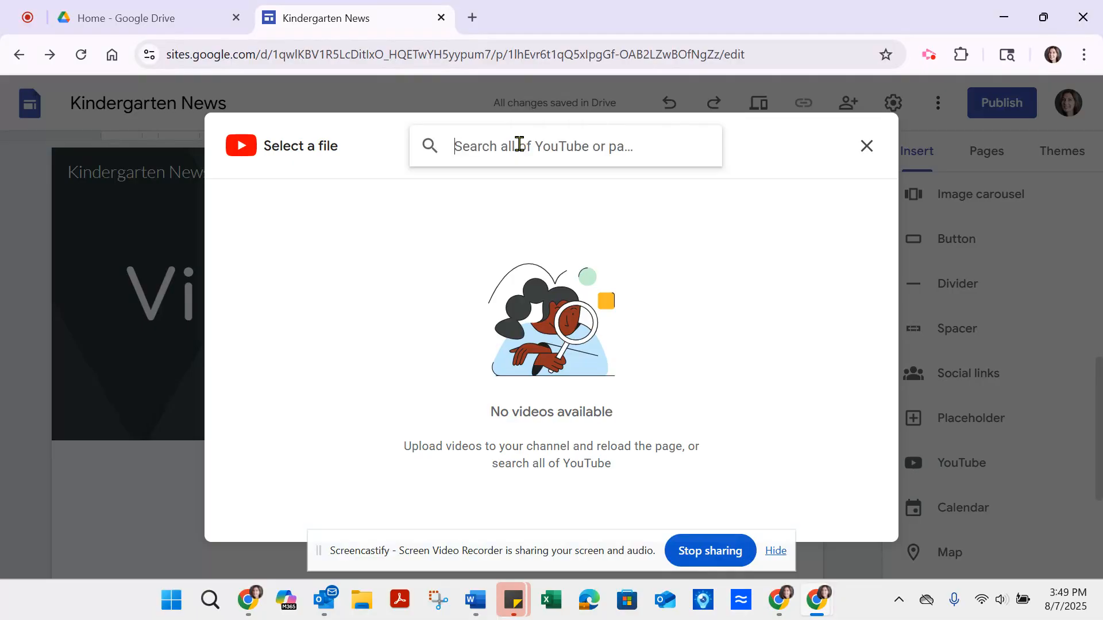
type("letter fund")
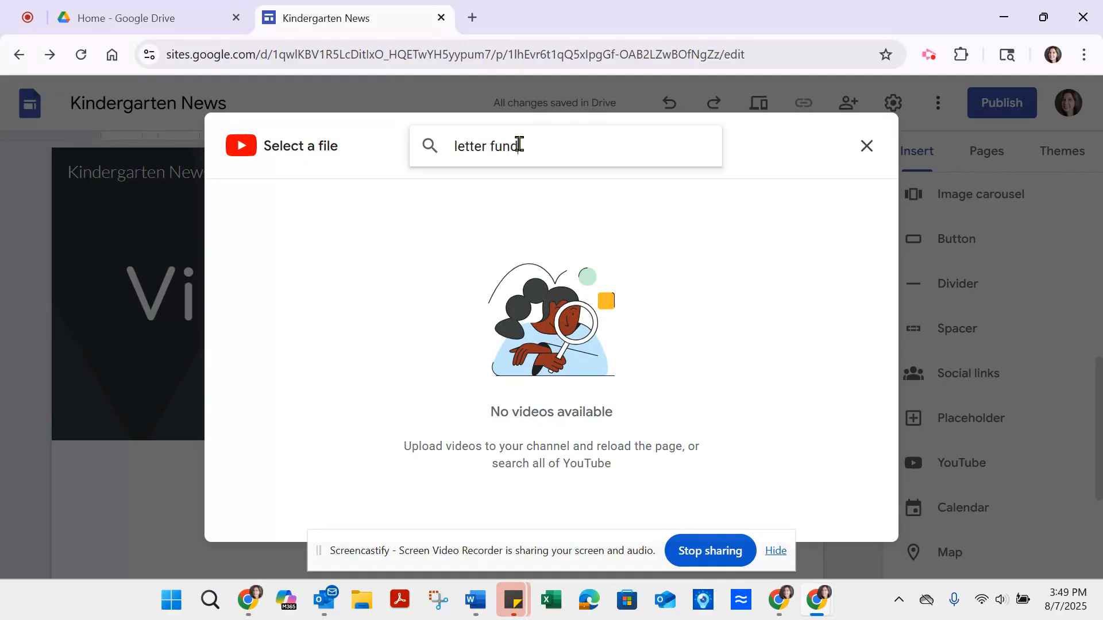
type("ation")
key("Return")
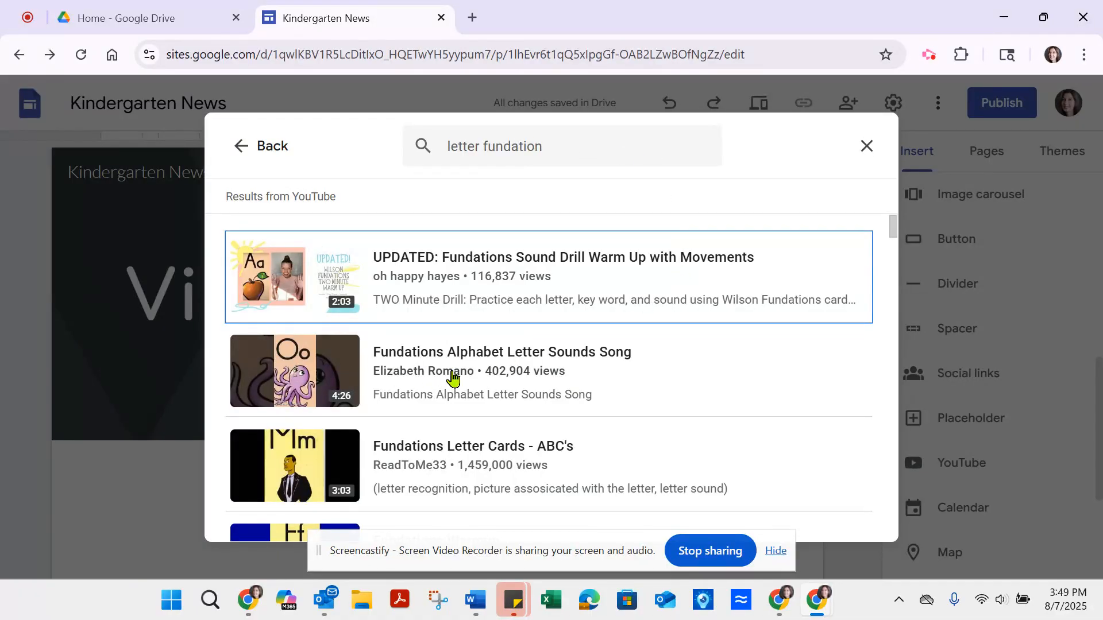
Step: Insert the "Fundations Alphabet Letter Sounds Song" video below the page header
left_click(285, 379)
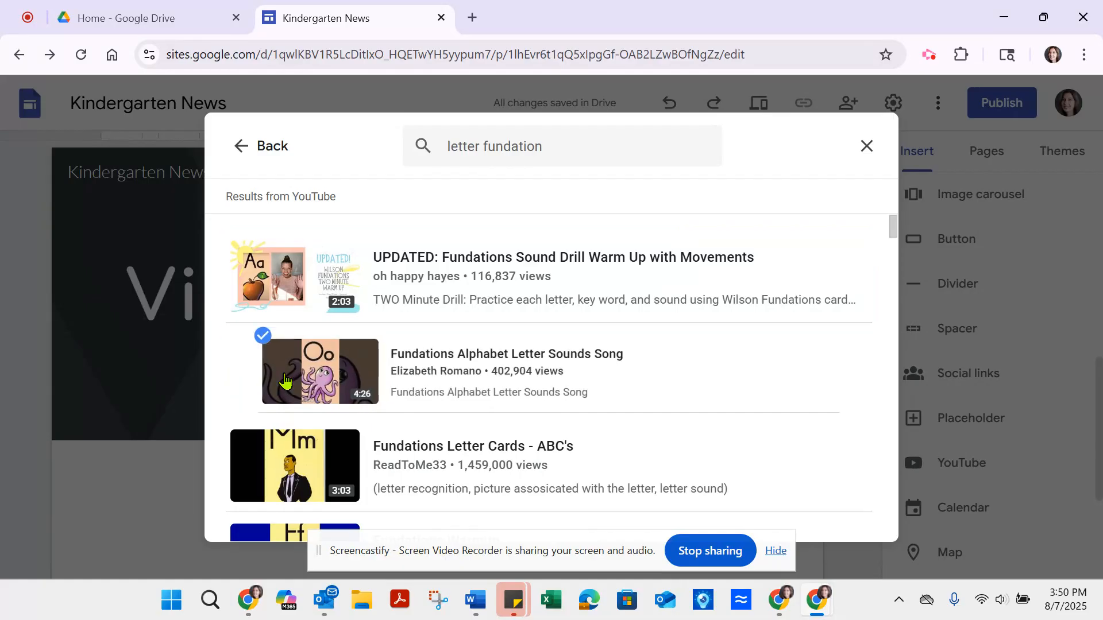
left_click(849, 522)
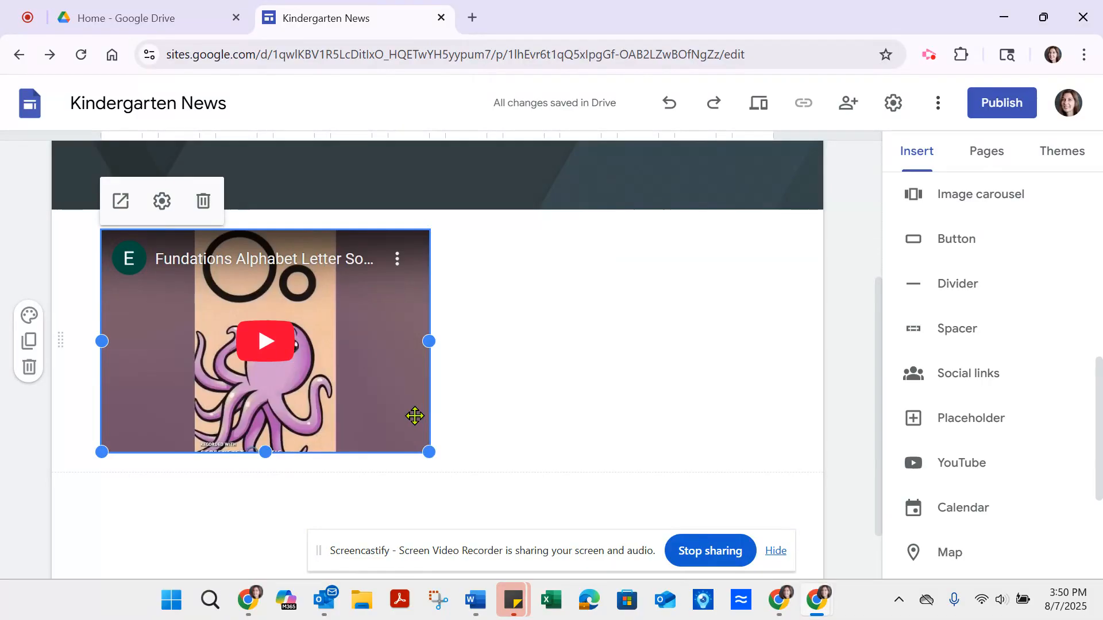
left_click(560, 369)
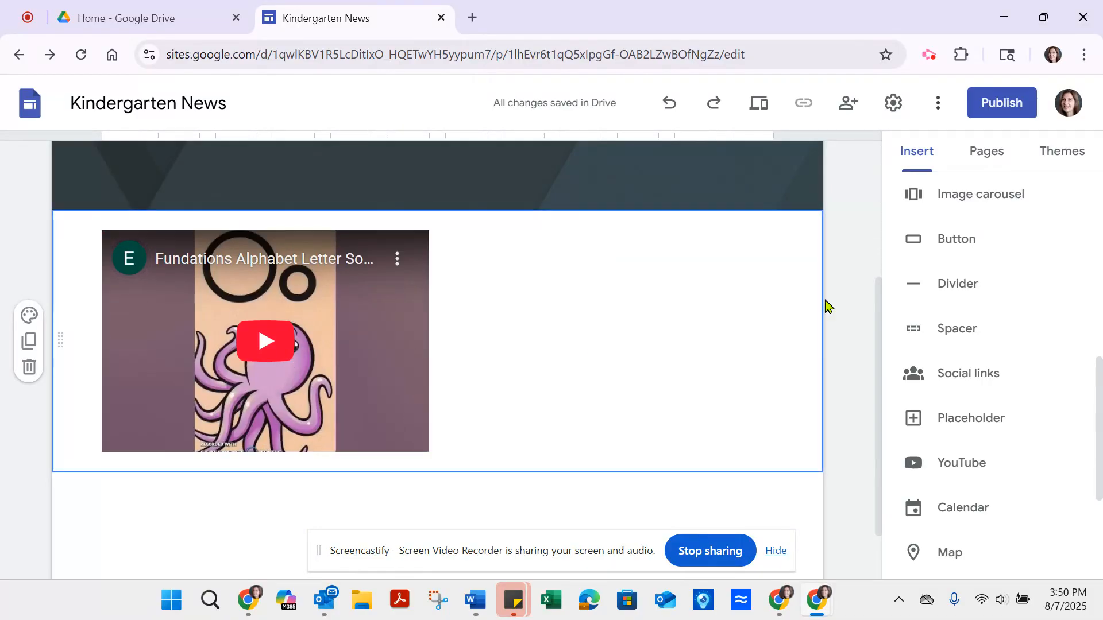
Step: Search YouTube for "what do the letters say", insert the Have Fun Teaching video and place it beside the Fundations video
left_click(955, 466)
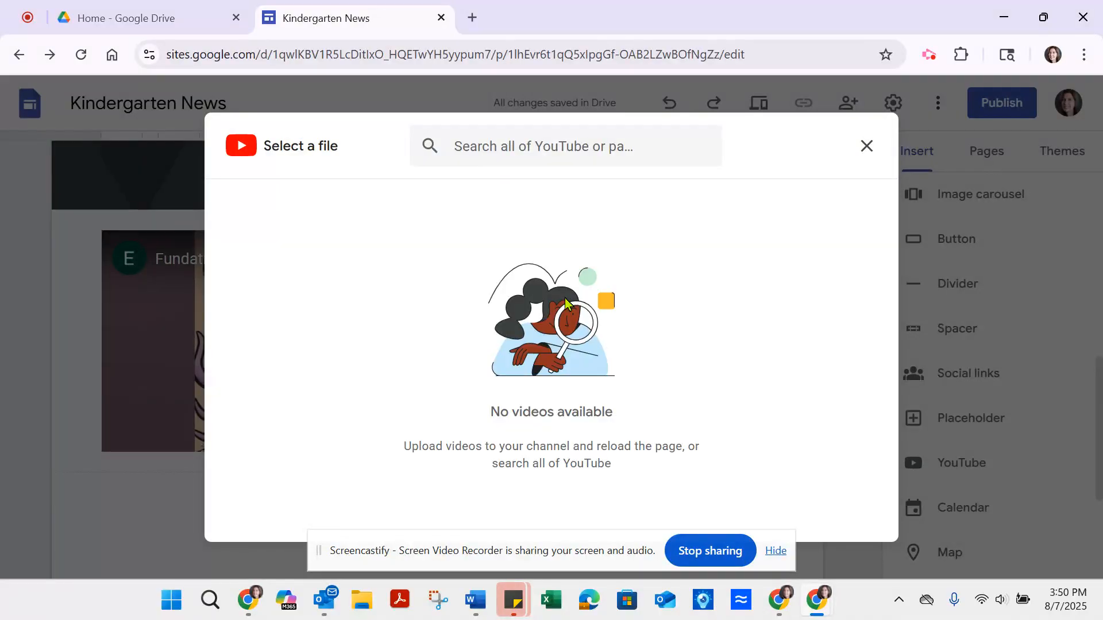
left_click(541, 147)
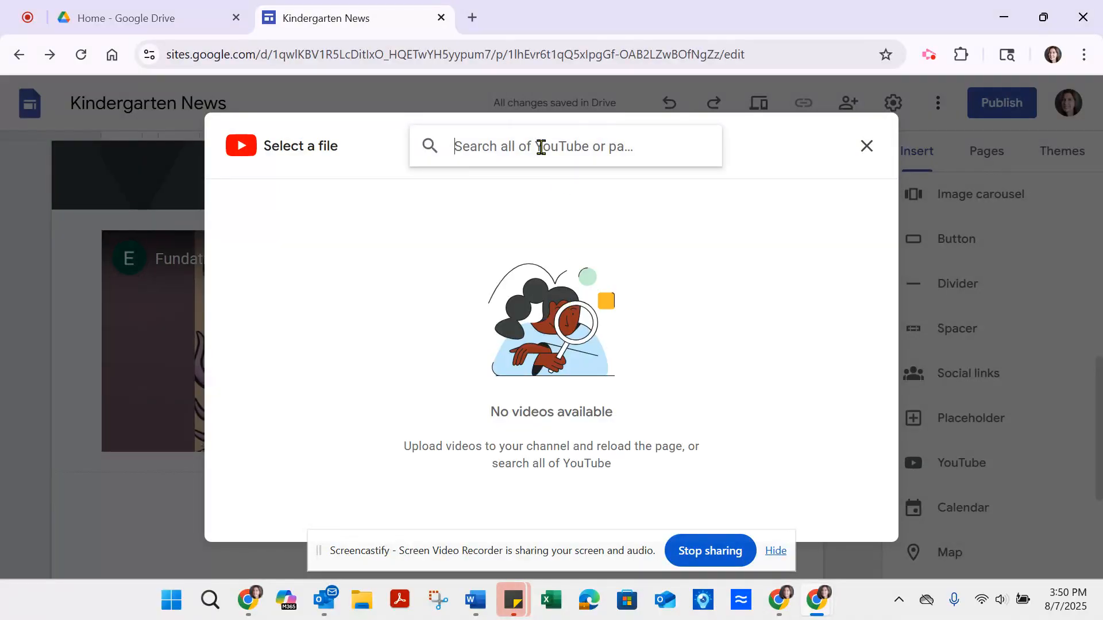
type("what do the lettes say")
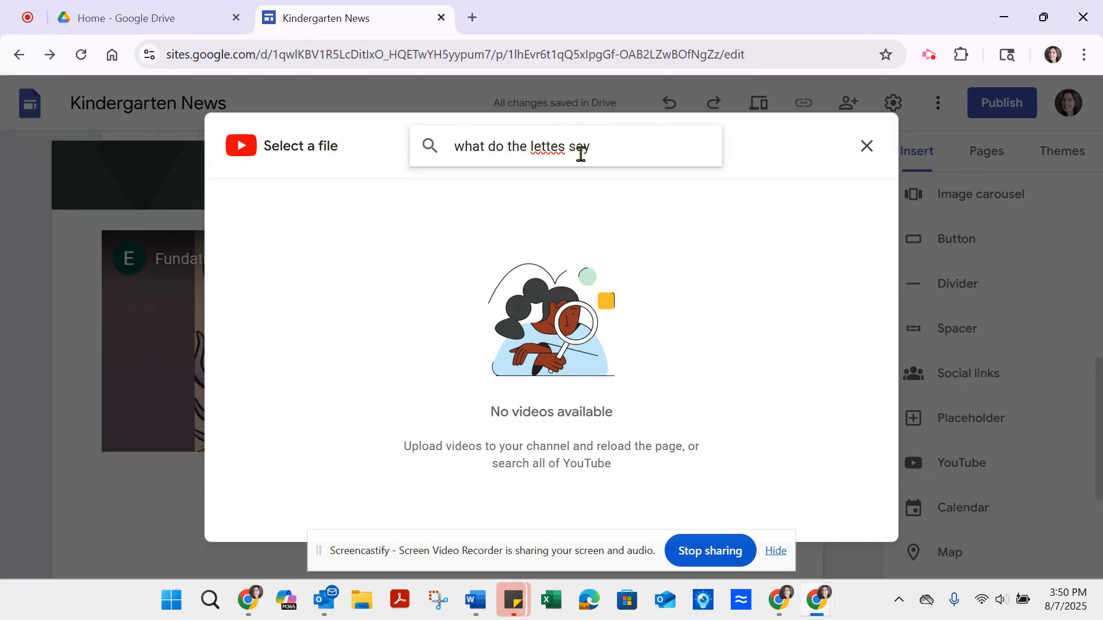
type("r")
key("Return")
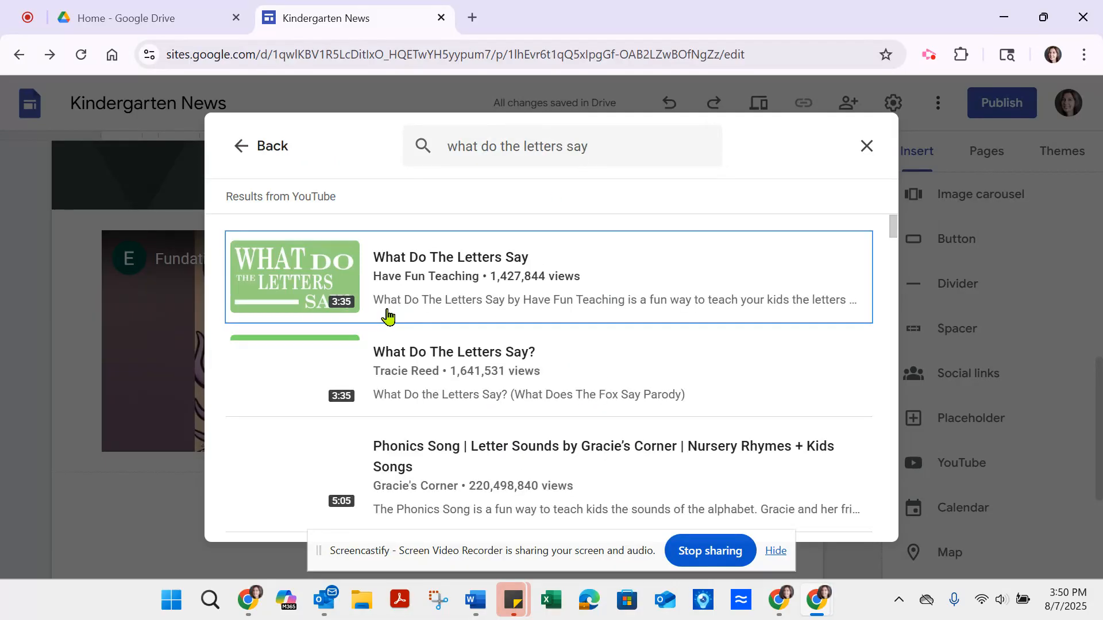
double_click(282, 274)
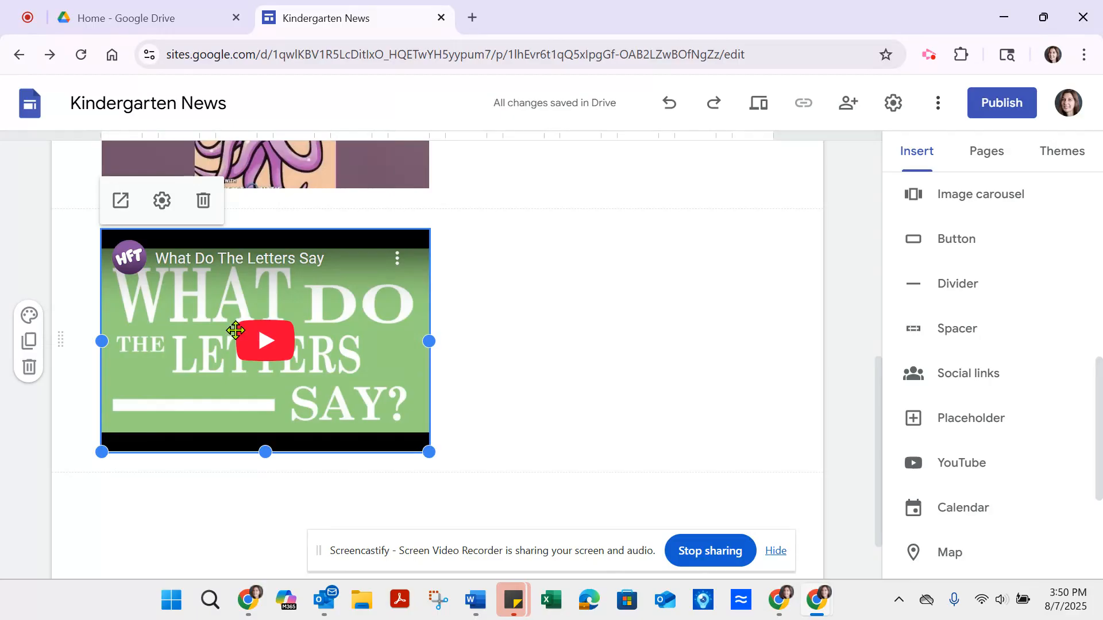
left_click_drag(236, 330, 576, 500)
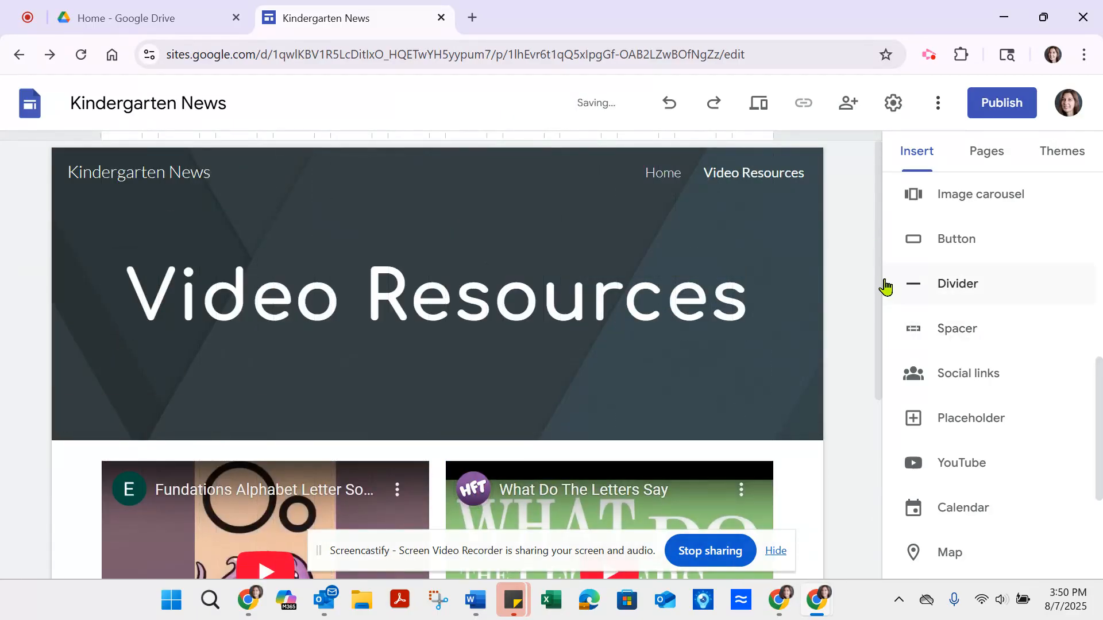
Step: Add a text box in a new section beneath the two videos
left_click_drag(885, 285, 885, 463)
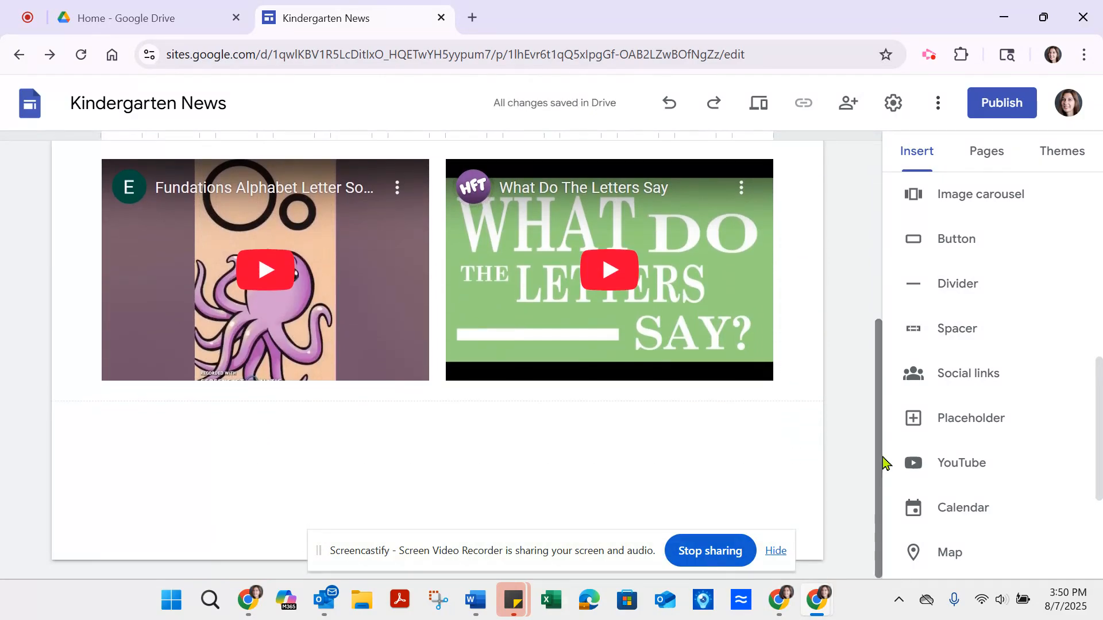
left_click(923, 153)
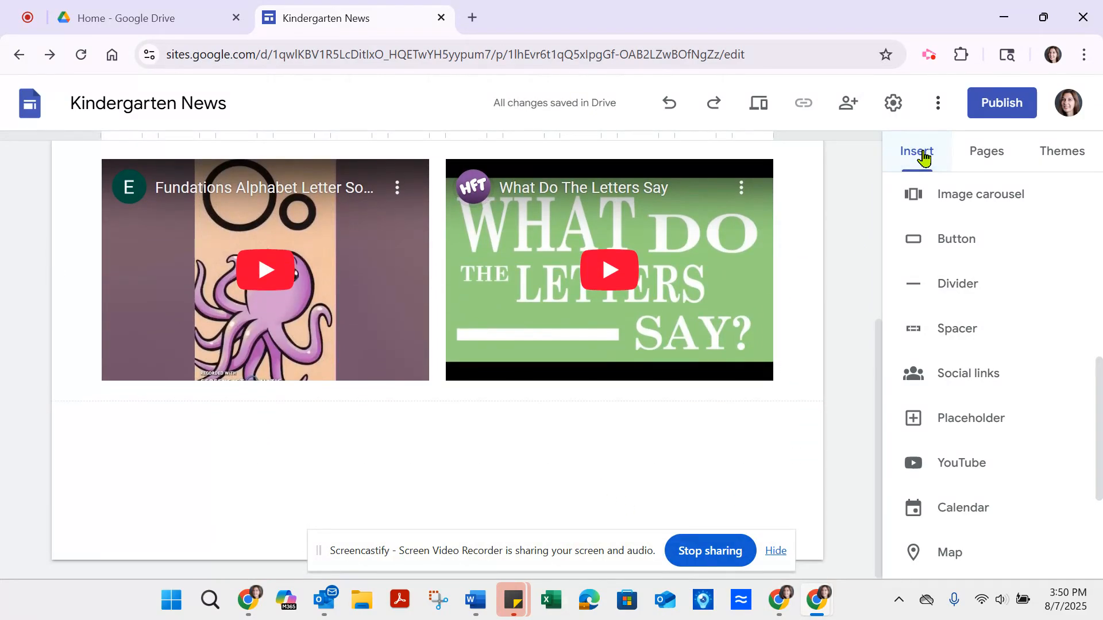
left_click_drag(1100, 410, 1100, 221)
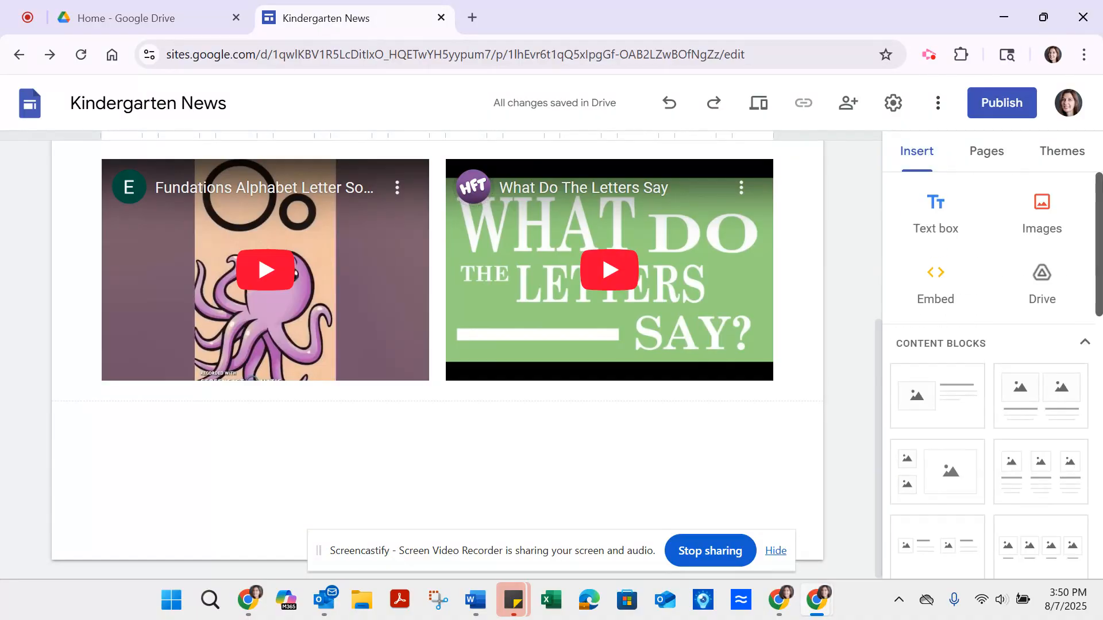
left_click(936, 213)
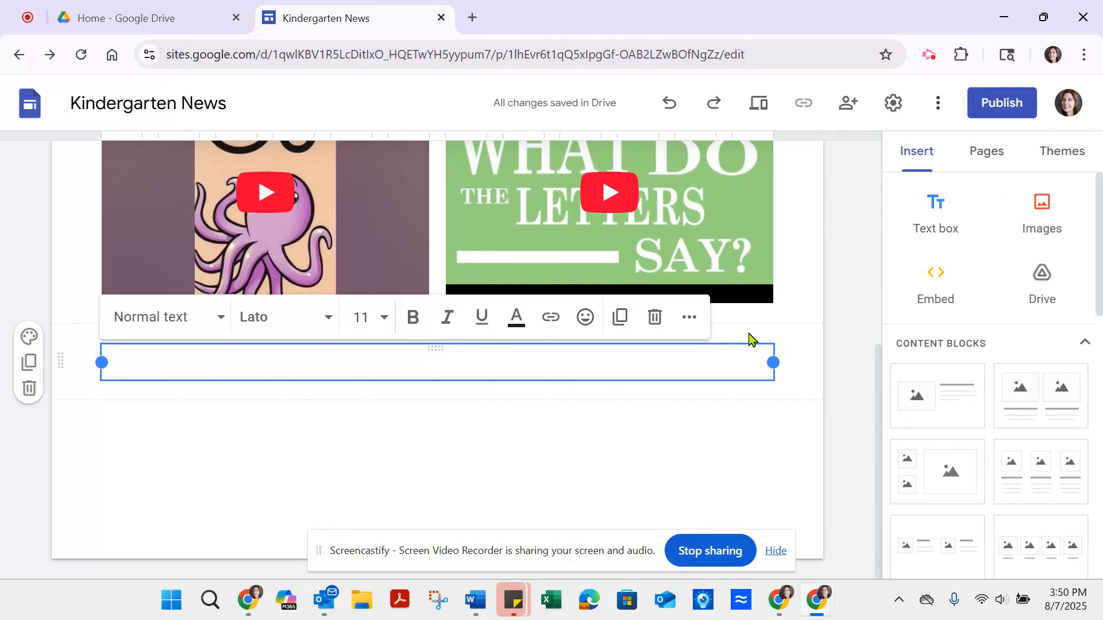
left_click(746, 314)
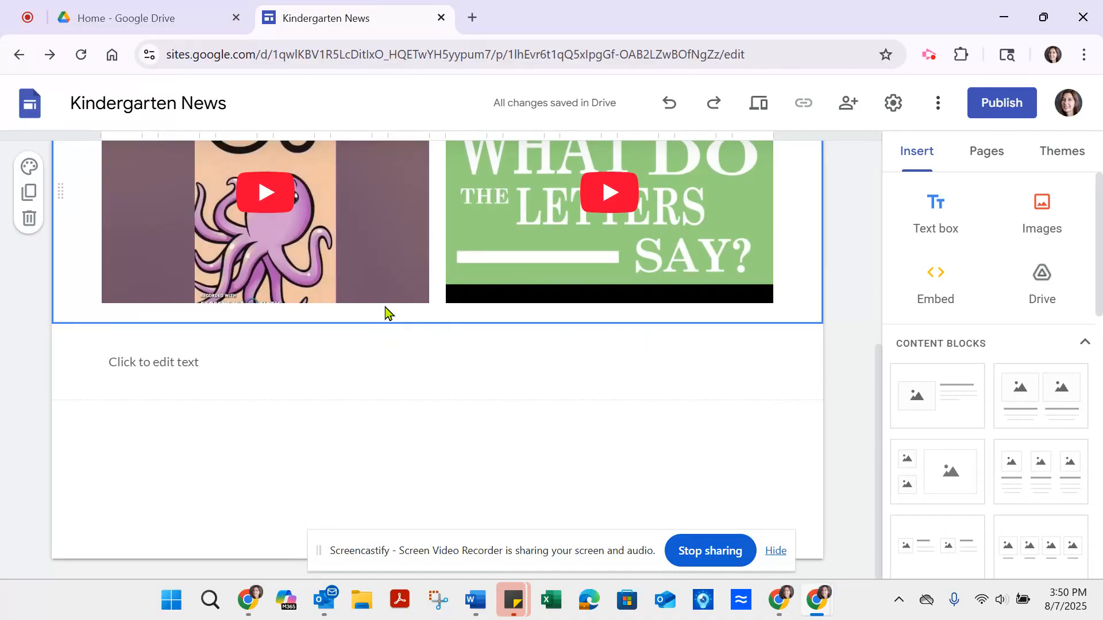
Step: Format the empty text box beneath the videos as bold Comfortaa, size 20, with centered alignment
left_click(302, 364)
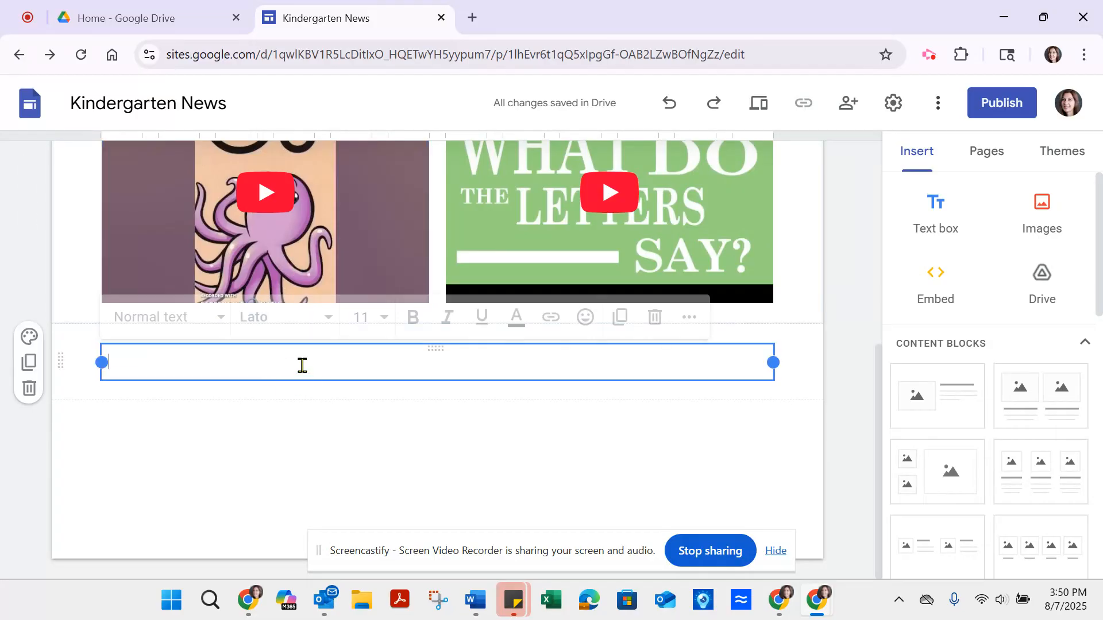
left_click(326, 329)
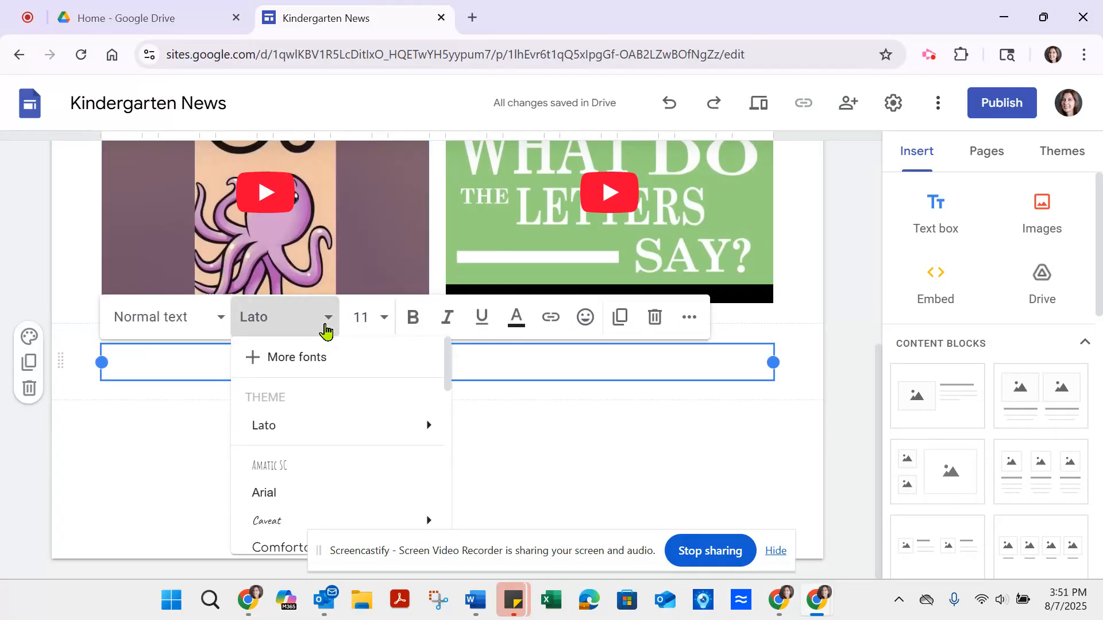
left_click(534, 507)
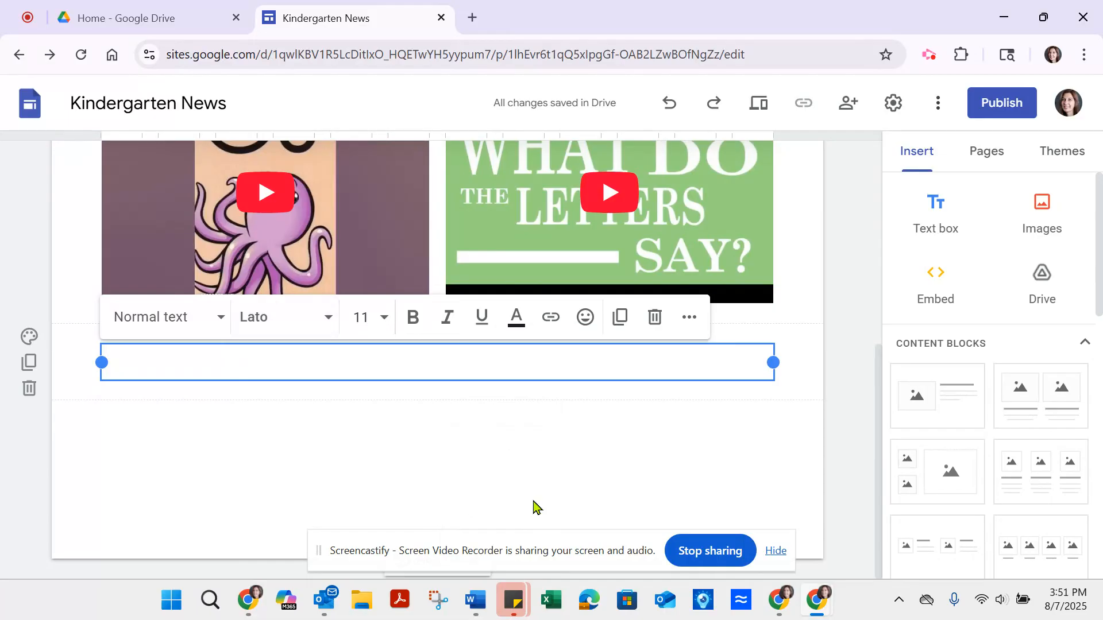
left_click(329, 320)
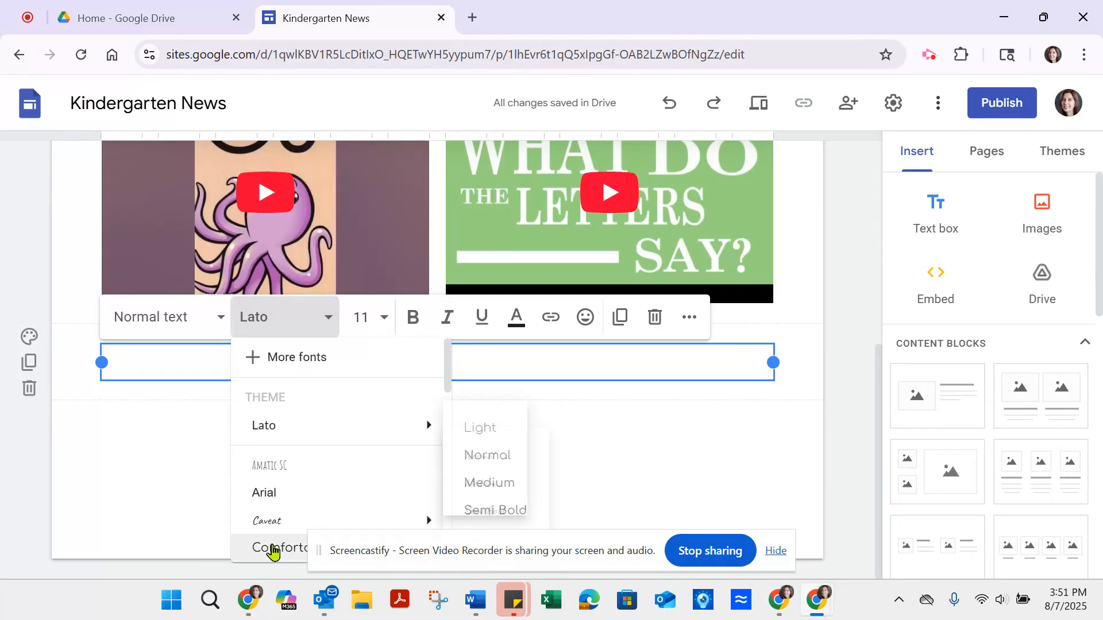
left_click(273, 549)
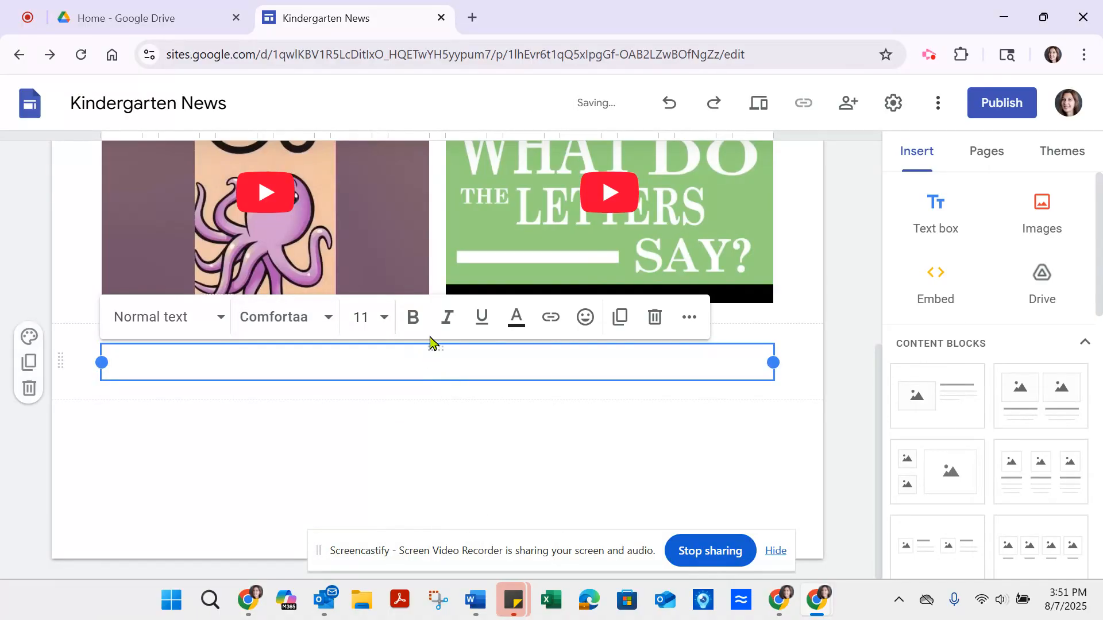
left_click(361, 318)
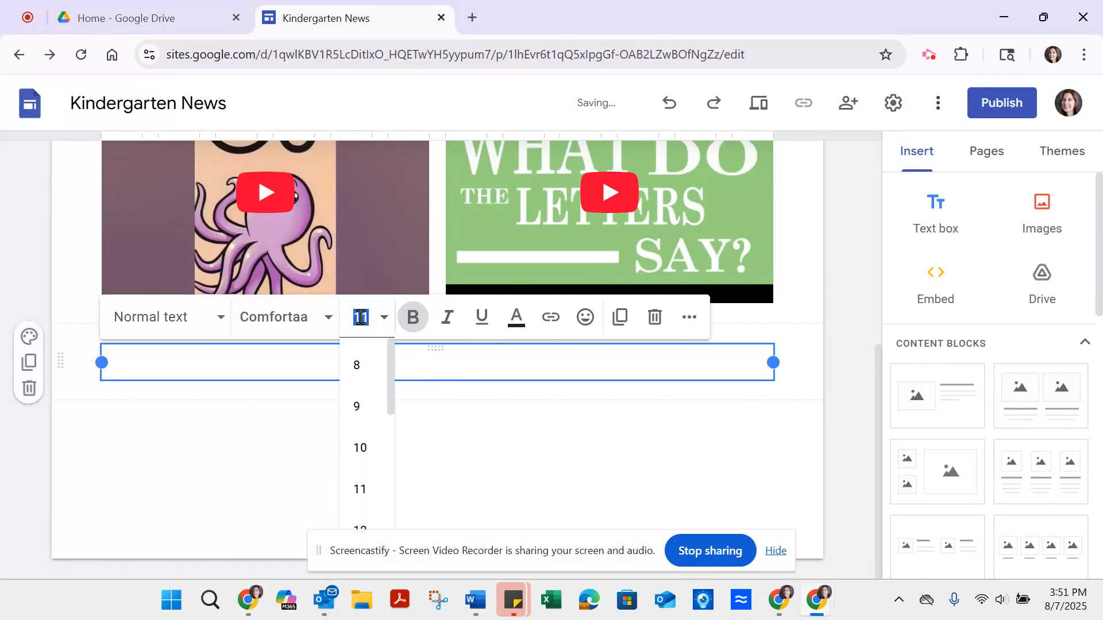
key("Return")
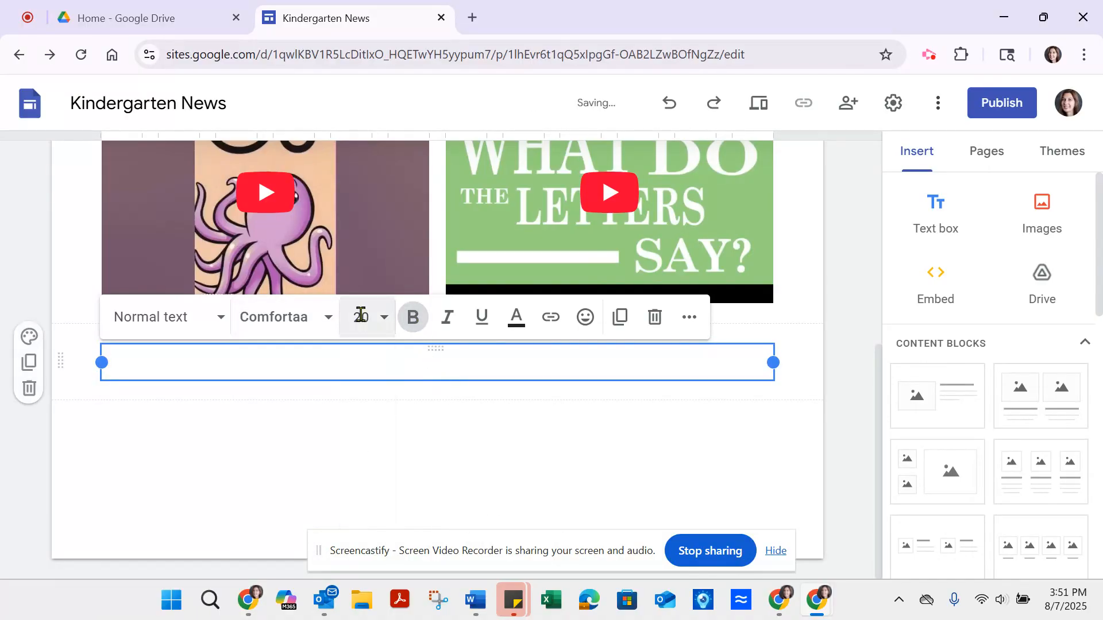
left_click(688, 317)
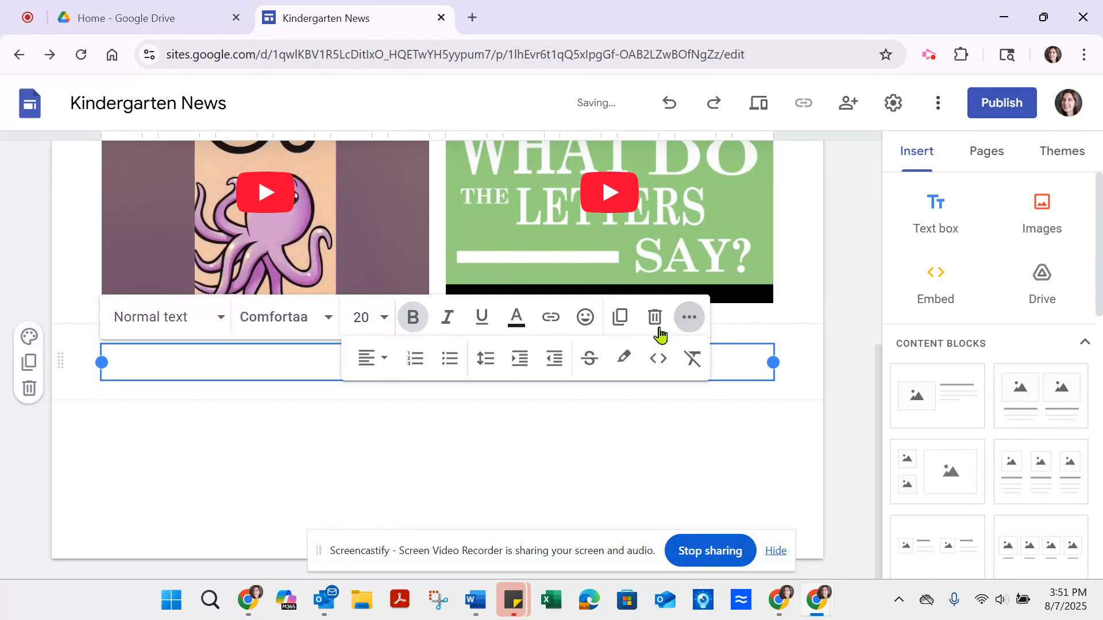
left_click(382, 360)
left_click(367, 456)
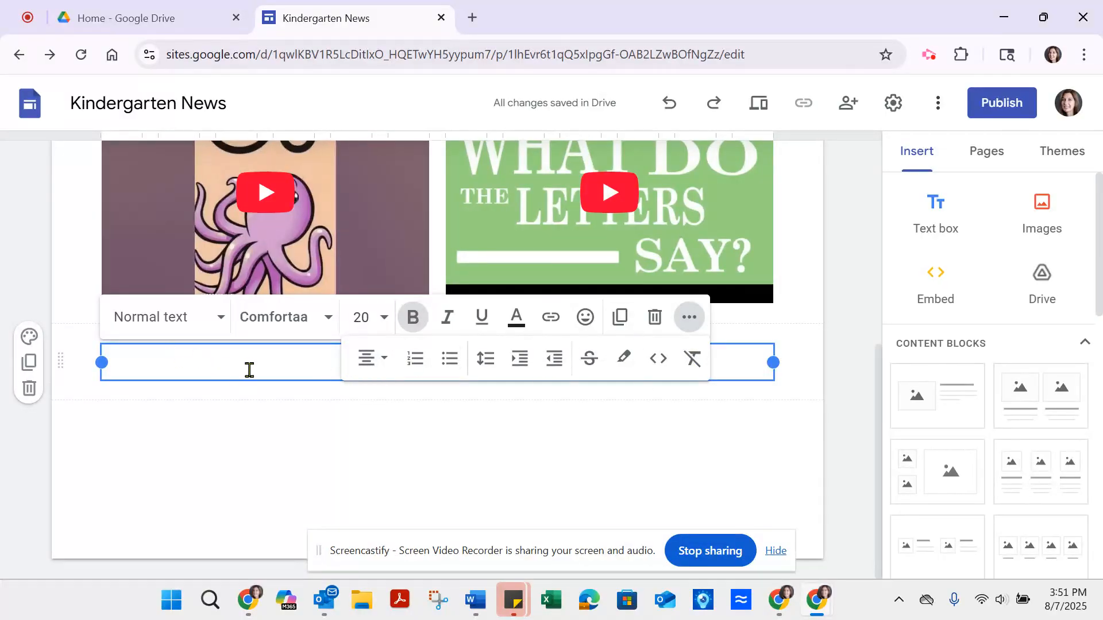
Step: Write the caption "Letter and sound videos" in the text box beneath the videos
key("Return")
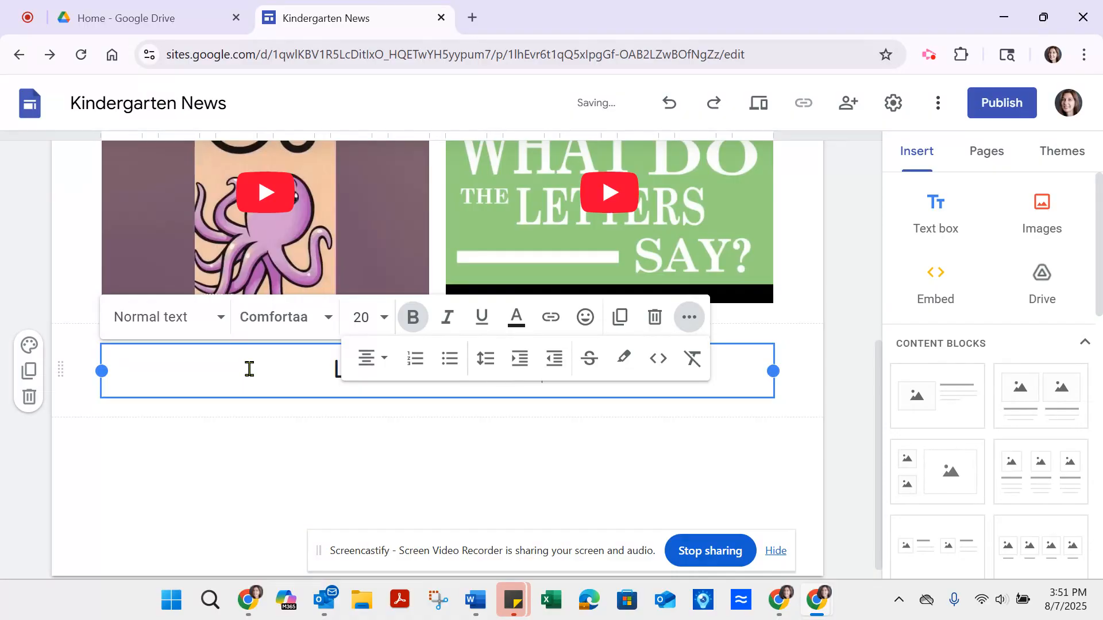
type("ractice")
left_click(383, 496)
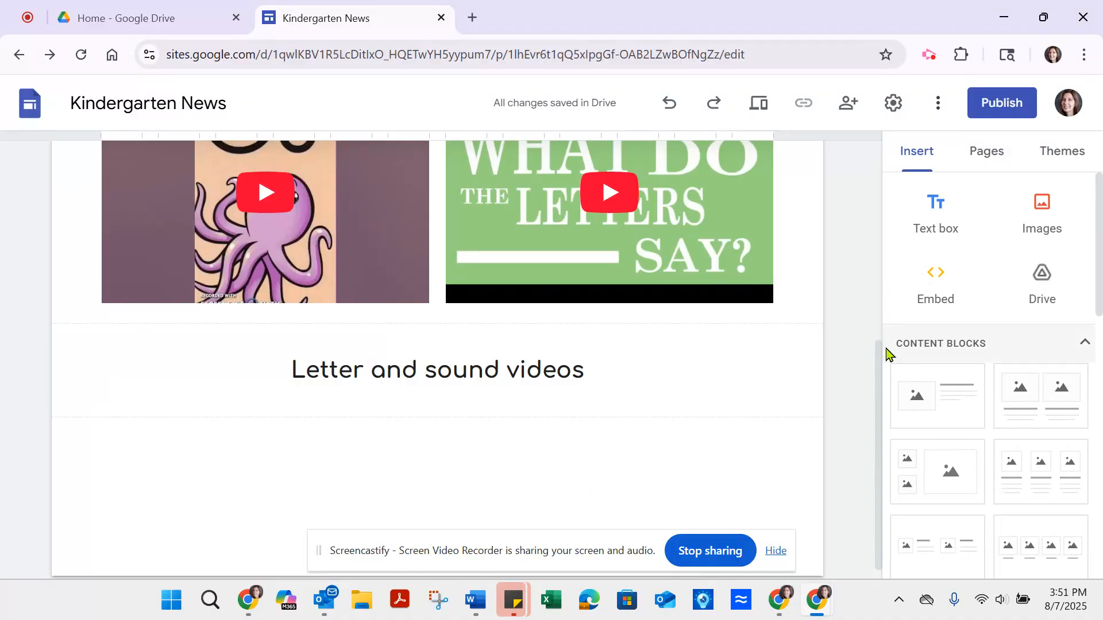
Step: Search YouTube for "count to 20" and insert the "Count to 20 and Workout" video beneath the "Letter and sound videos" caption
left_click_drag(1098, 247, 1098, 460)
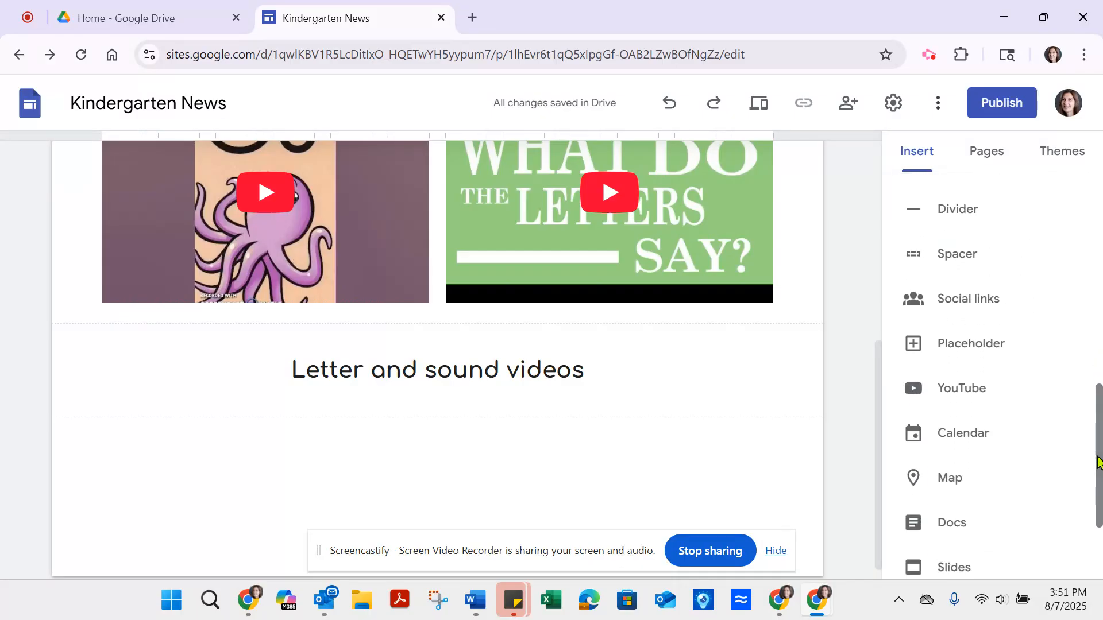
left_click(914, 388)
left_click(529, 144)
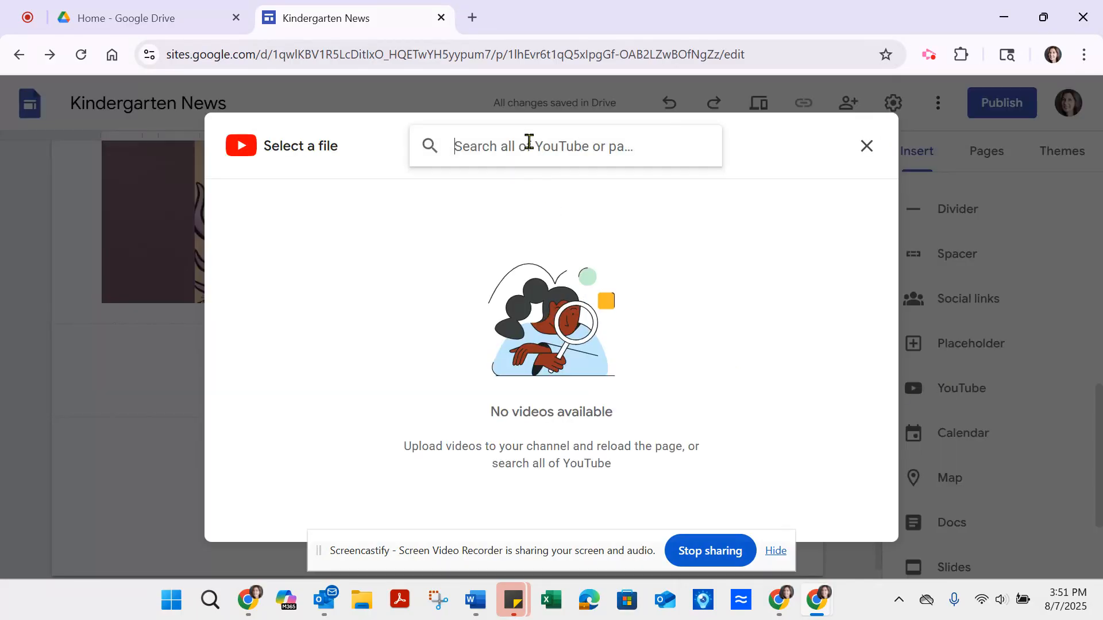
type("count")
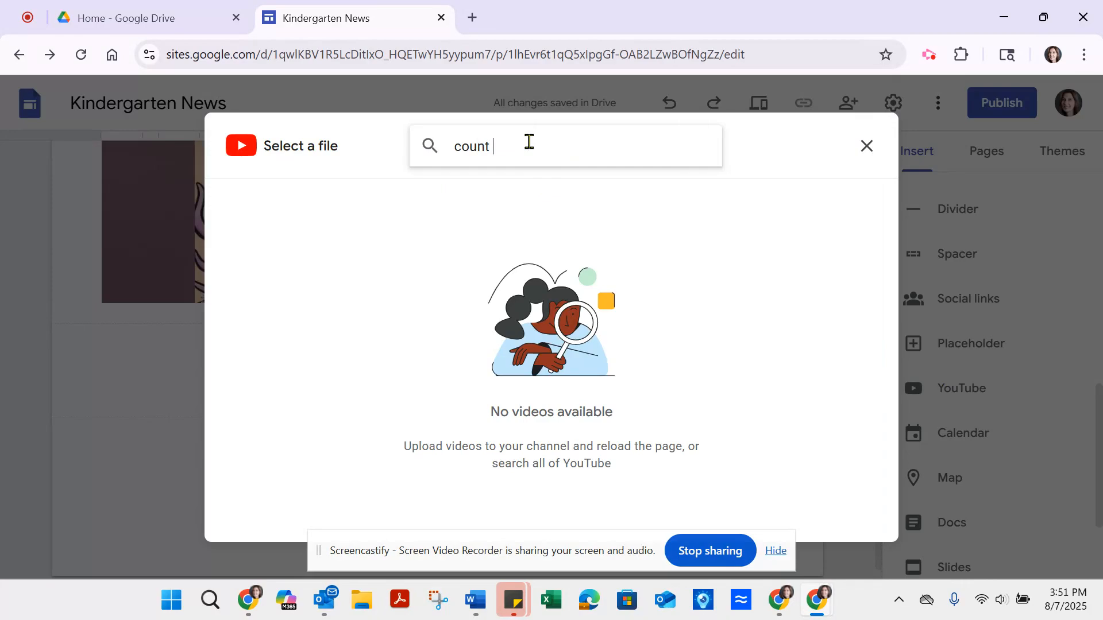
type(" to 20")
key("Return")
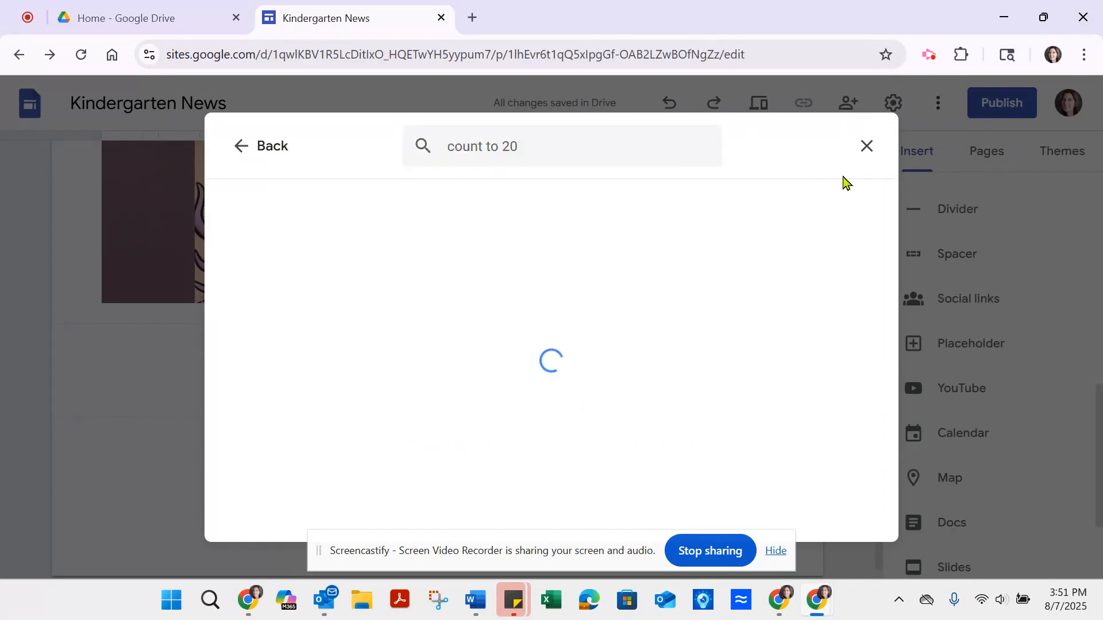
left_click_drag(893, 231, 893, 266)
left_click(311, 264)
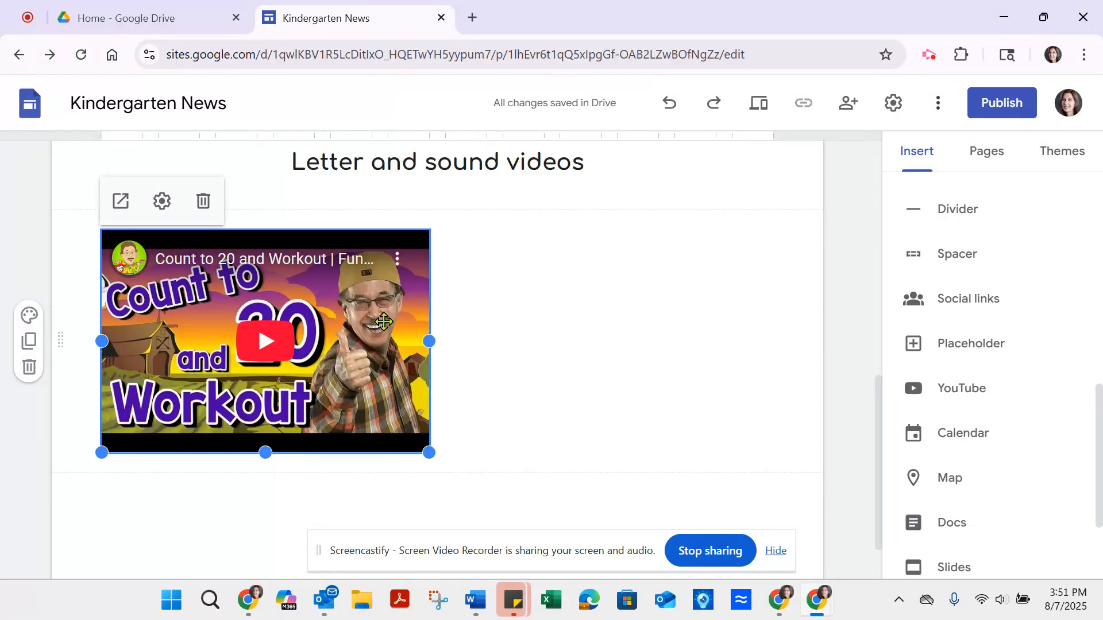
left_click(623, 323)
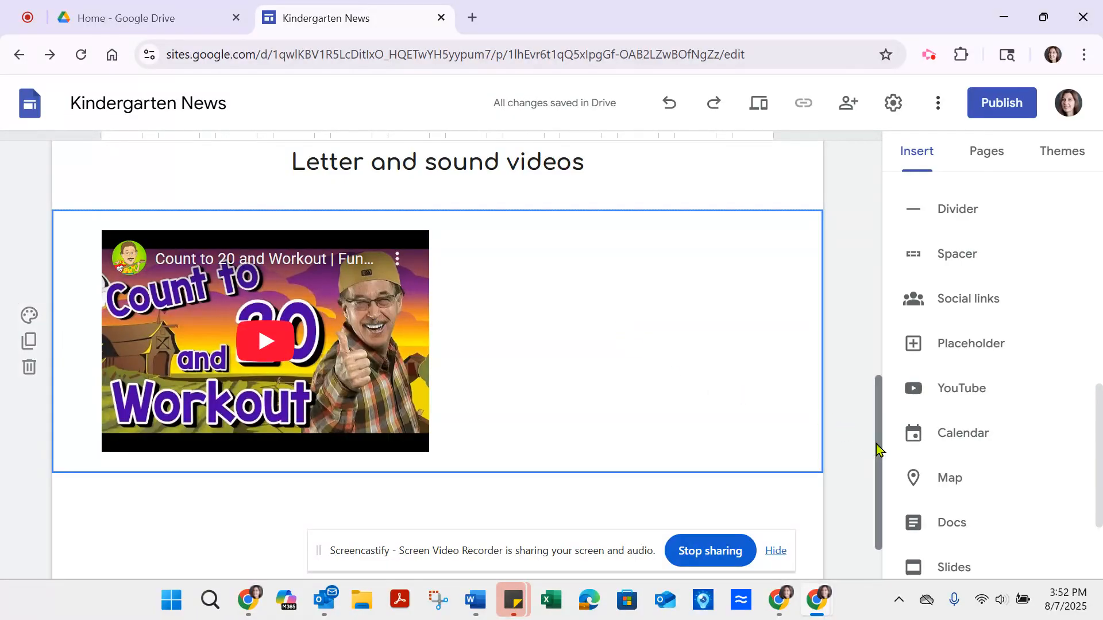
Step: Duplicate the "Letter and sound videos" caption section
left_click_drag(879, 448, 877, 435)
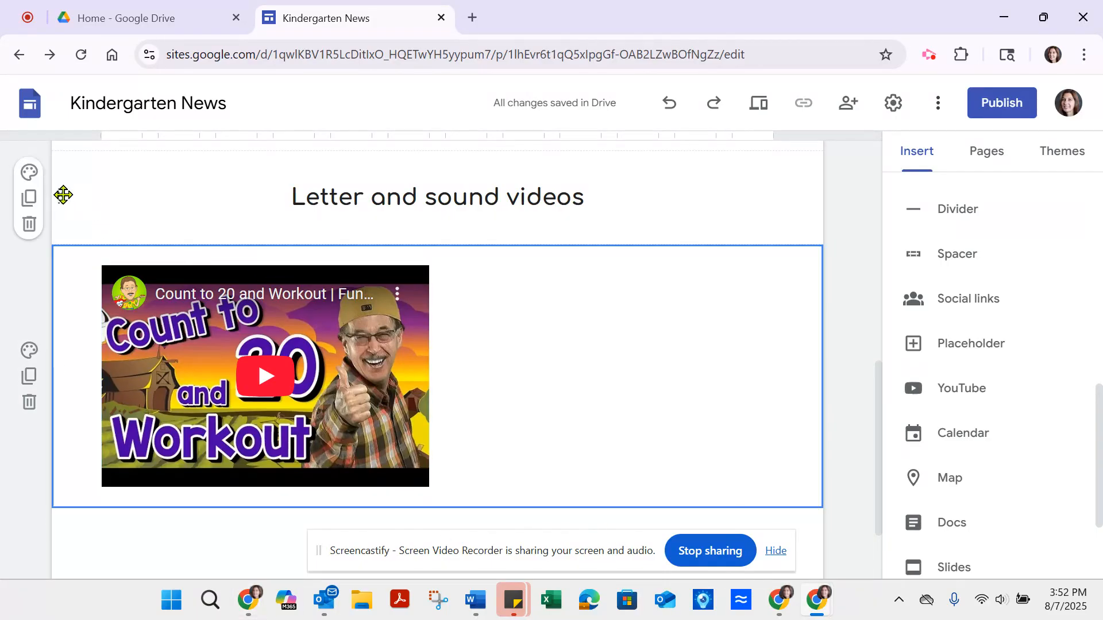
left_click(170, 189)
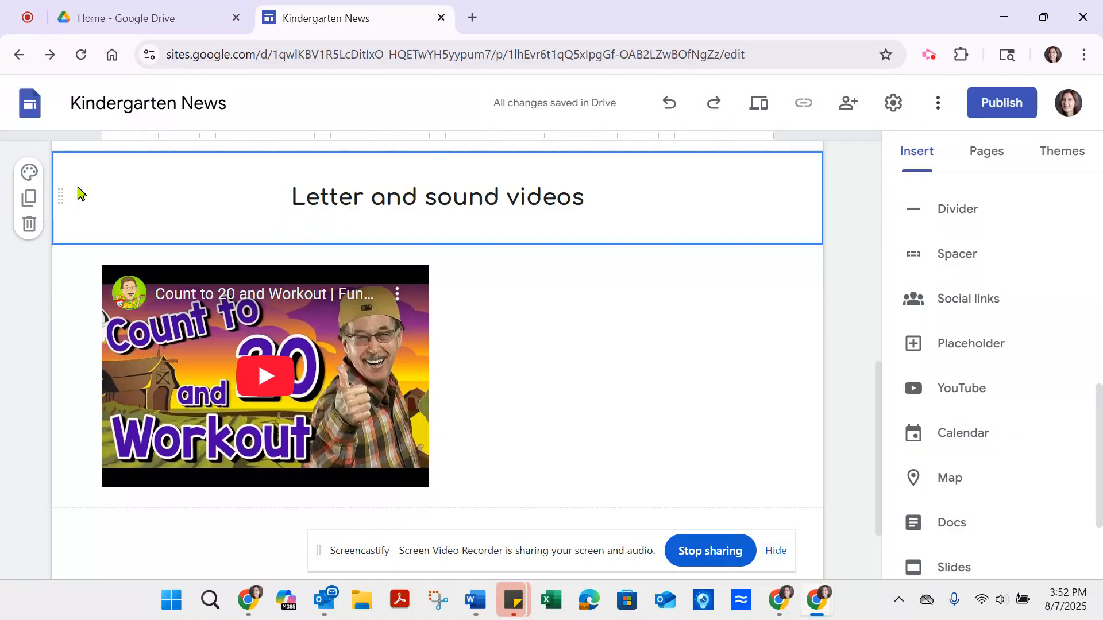
key("ctrl+v")
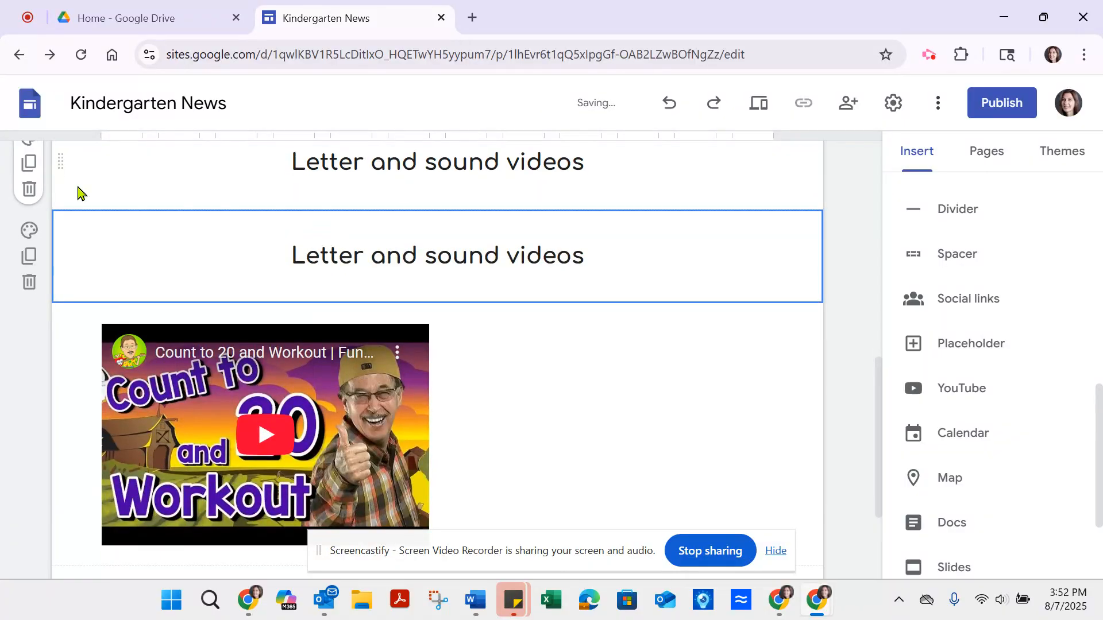
Step: Change the copied caption to "Math videos" and move its section beneath the counting video
left_click_drag(297, 255, 495, 253)
type("Math")
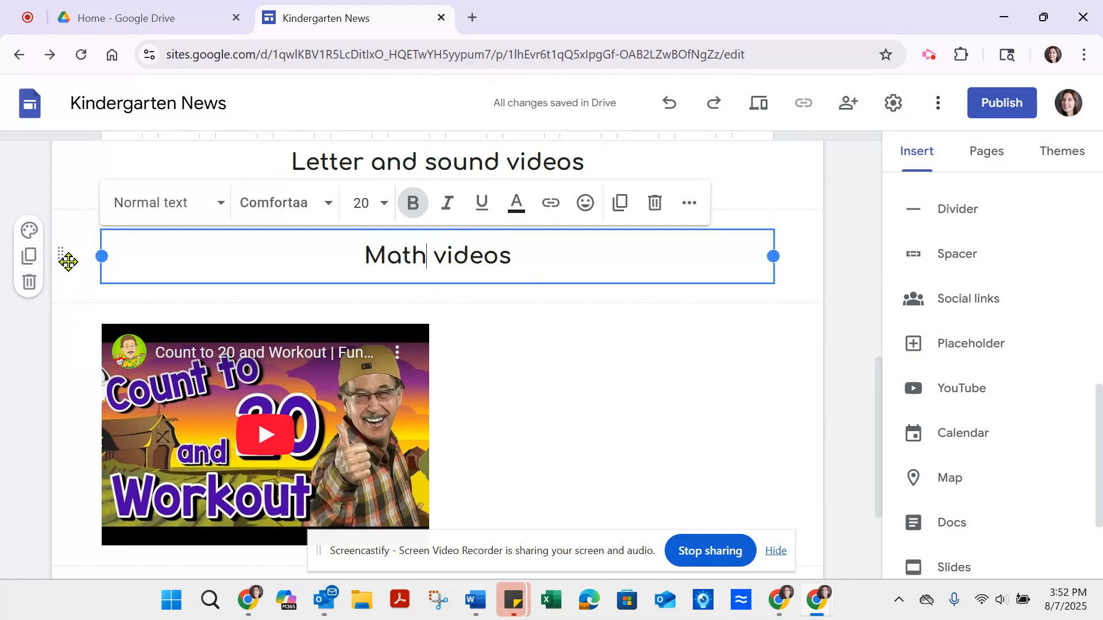
left_click(74, 351)
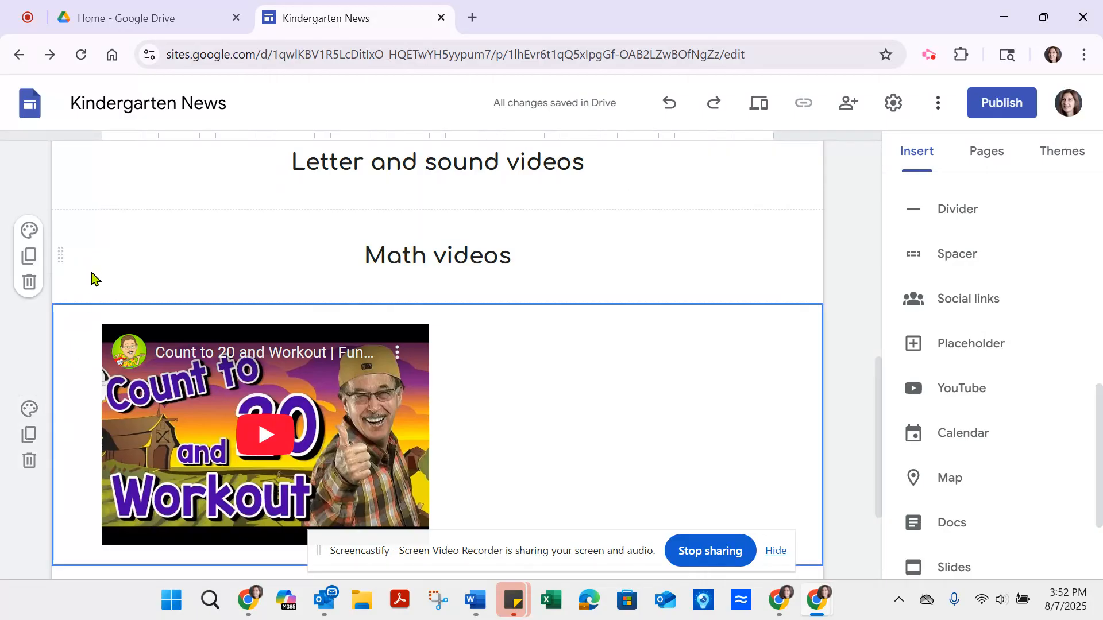
left_click_drag(61, 253, 54, 477)
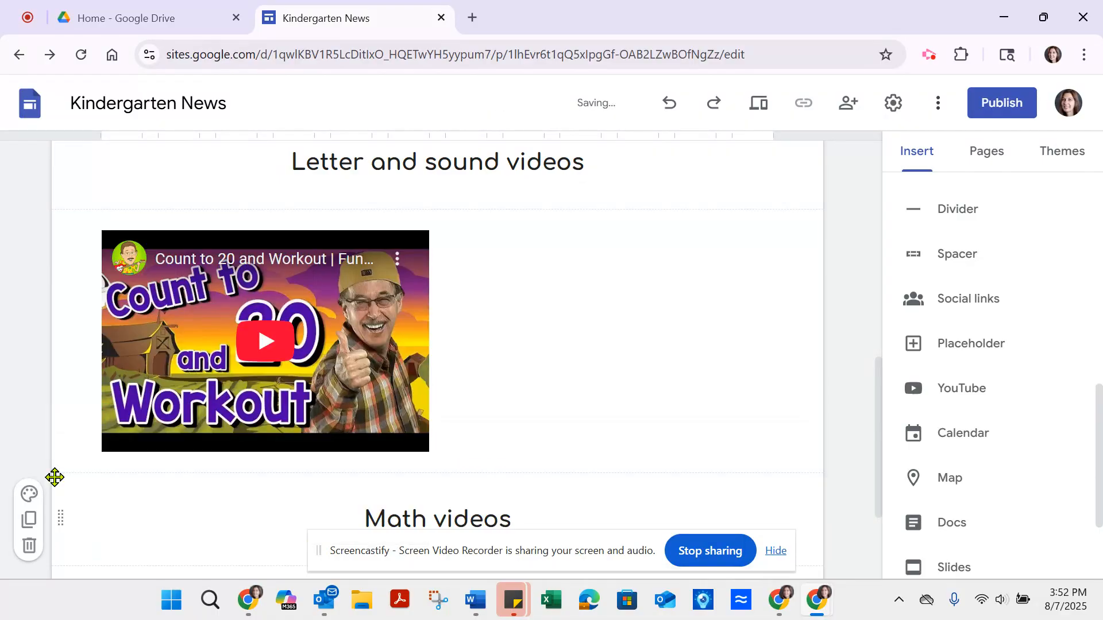
Step: Apply the Style 3 section color to both the counting video section and the "Math videos" caption section
mouse_move(881, 394)
left_mouse_down()
mouse_move(886, 446)
mouse_move(864, 300)
mouse_move(883, 413)
mouse_move(879, 379)
left_mouse_up()
left_click_drag(883, 305, 901, 376)
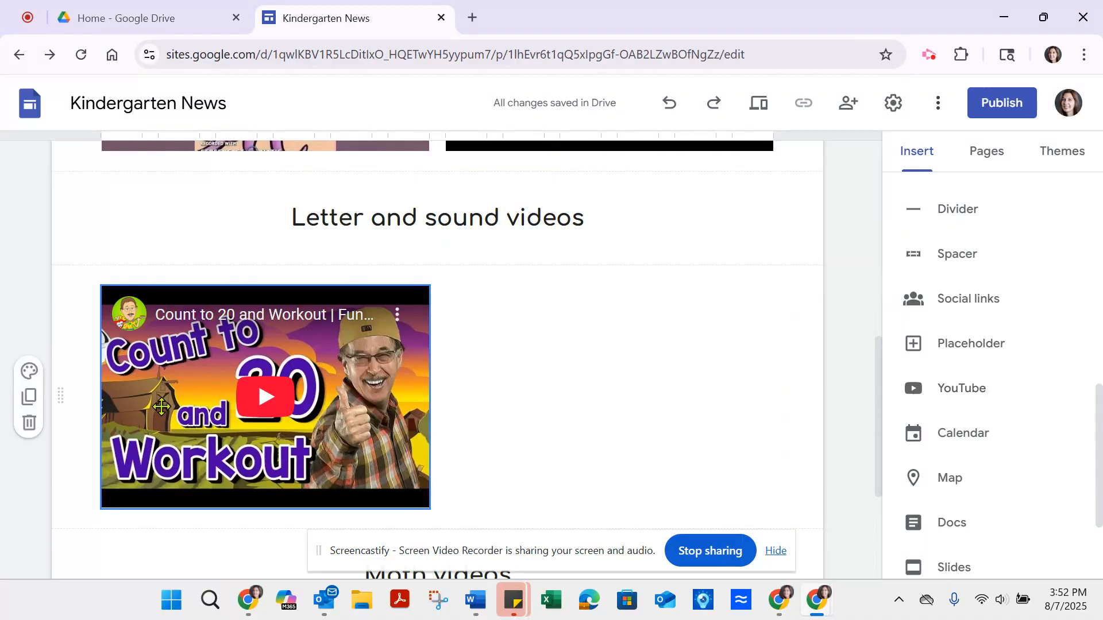
left_click(29, 371)
left_click(76, 329)
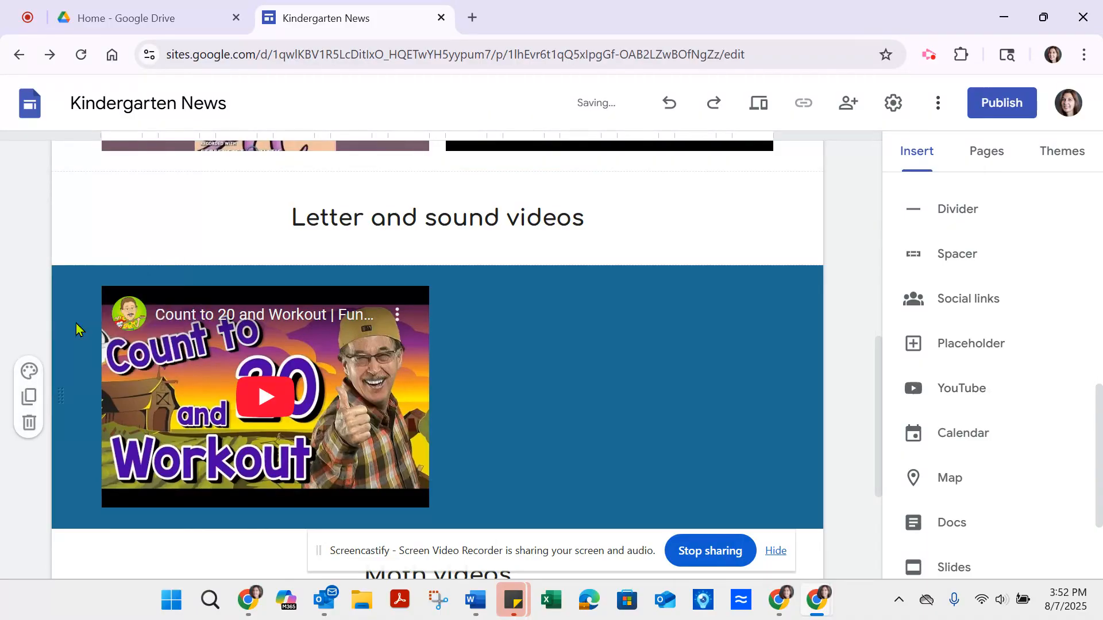
left_click_drag(879, 381, 879, 443)
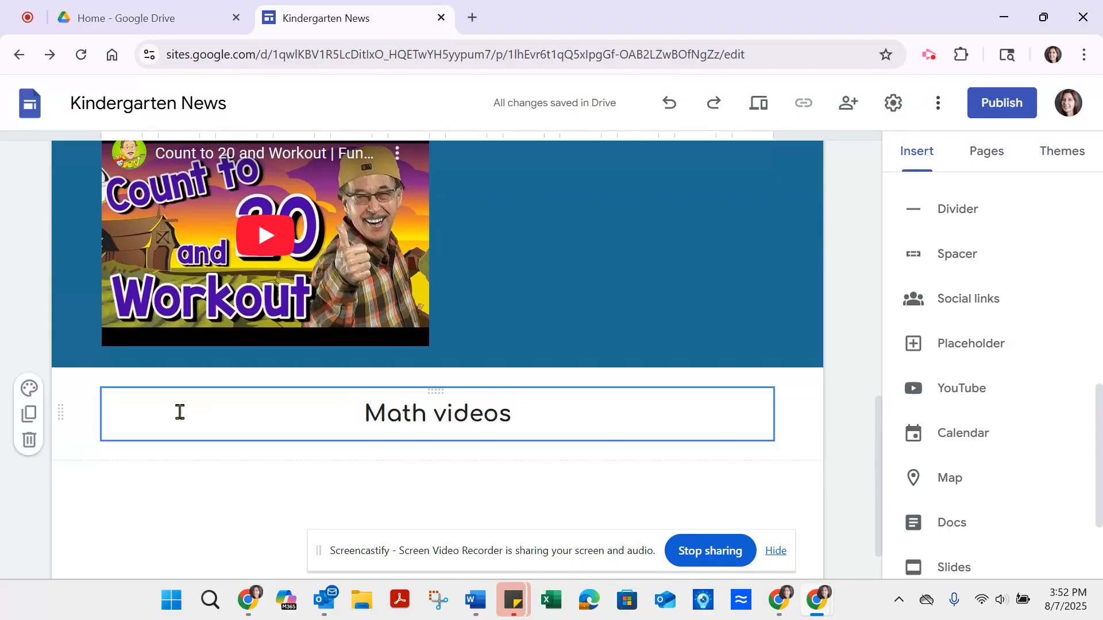
left_click(30, 390)
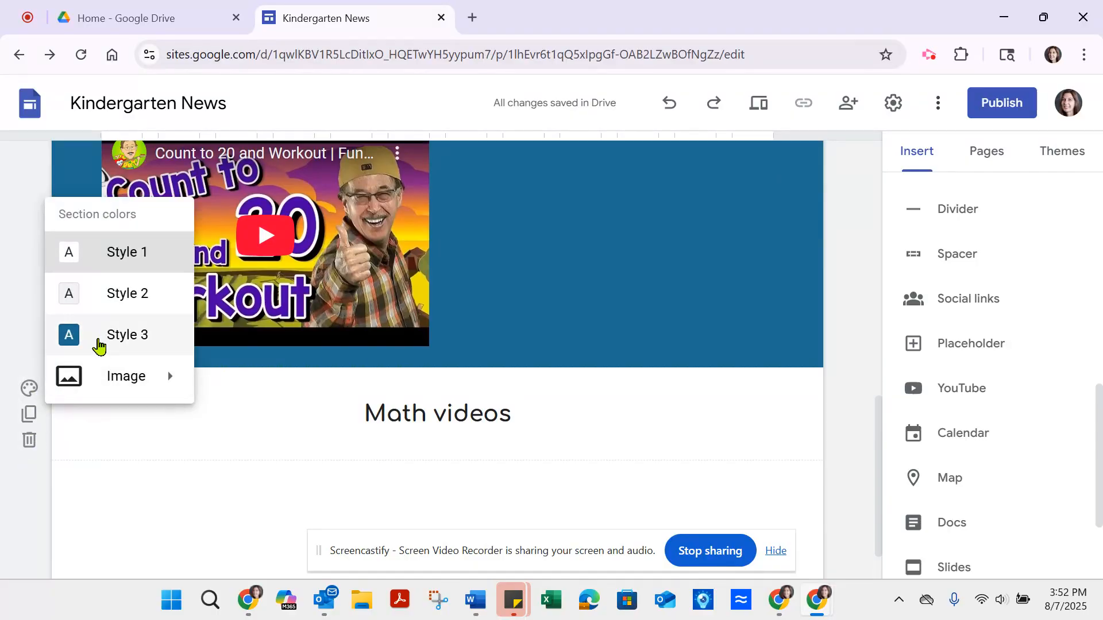
left_click(98, 345)
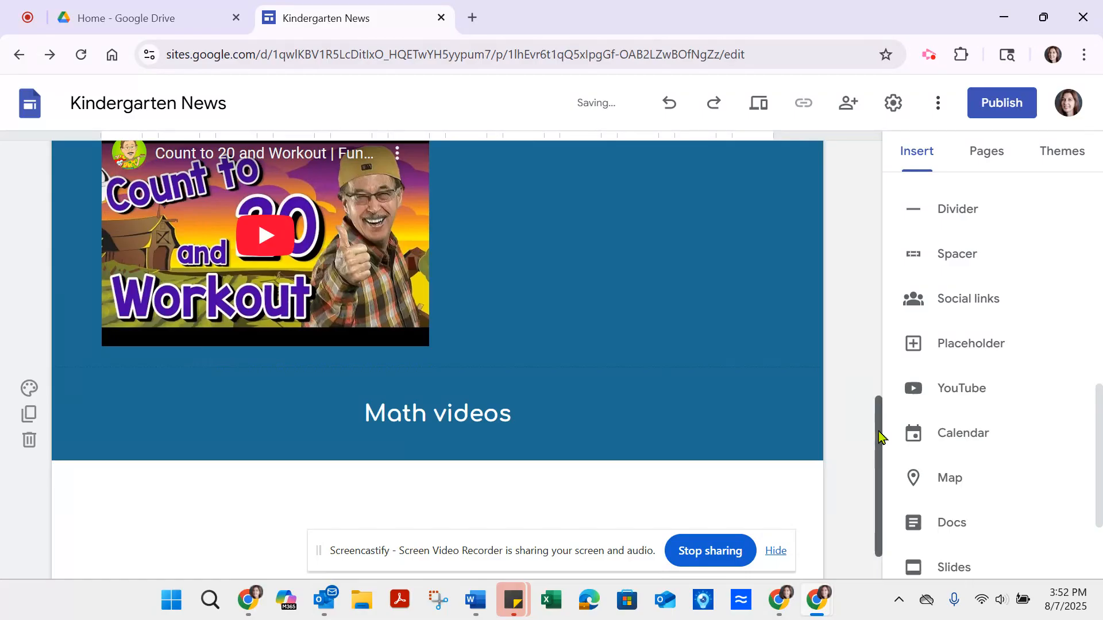
Step: Add a new page named "Newsletters" to the site
mouse_move(878, 438)
left_mouse_down()
mouse_move(864, 260)
mouse_move(871, 445)
left_mouse_up()
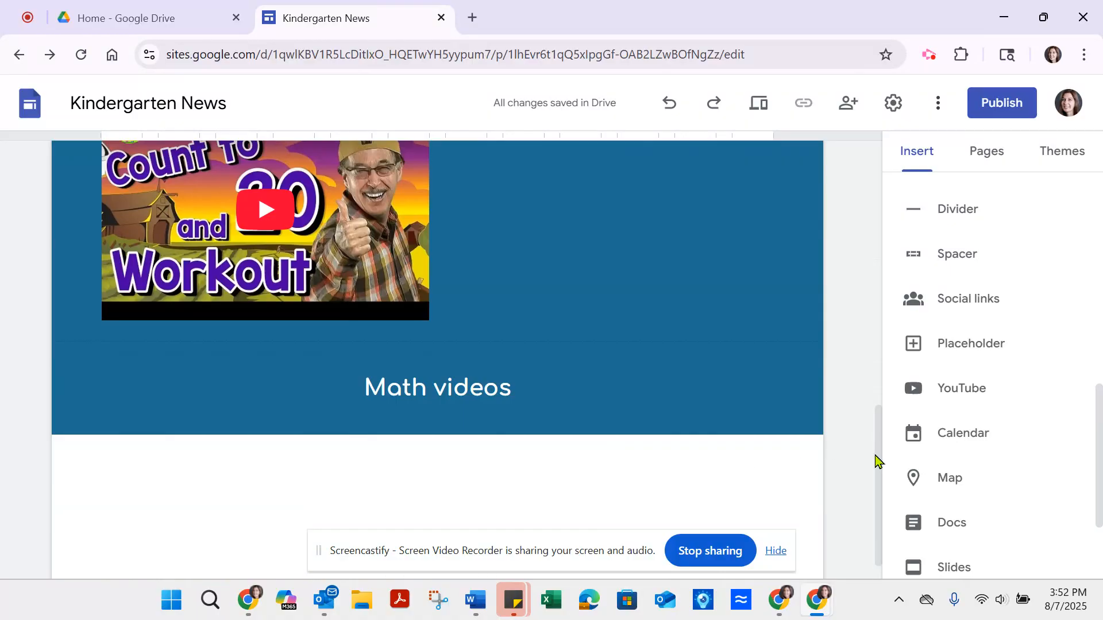
left_click_drag(881, 467, 894, 212)
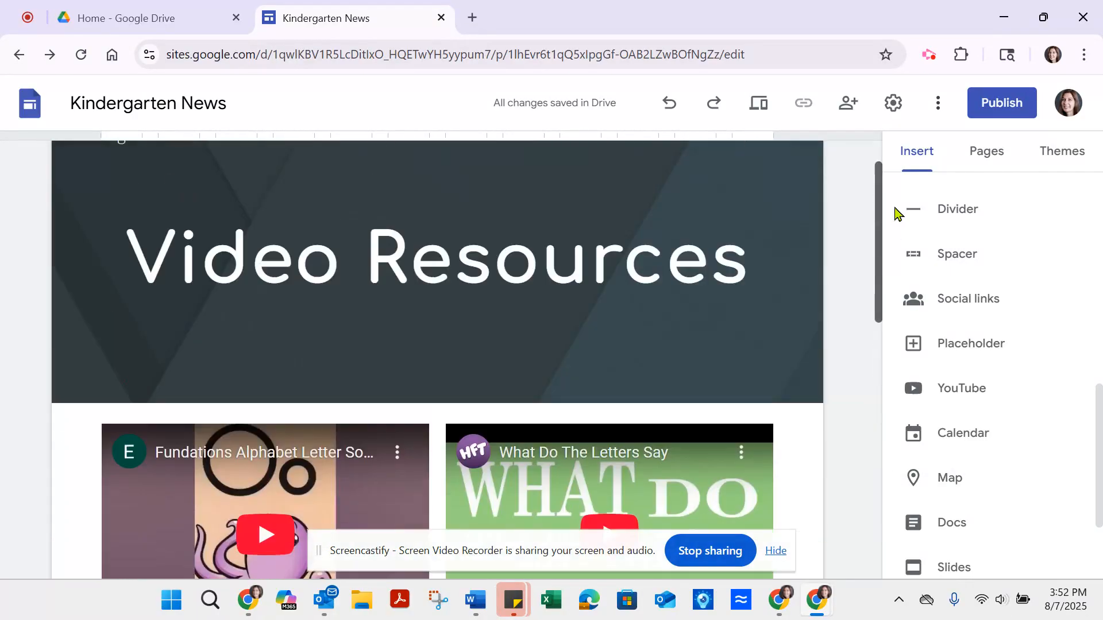
left_click(986, 153)
left_click(1005, 524)
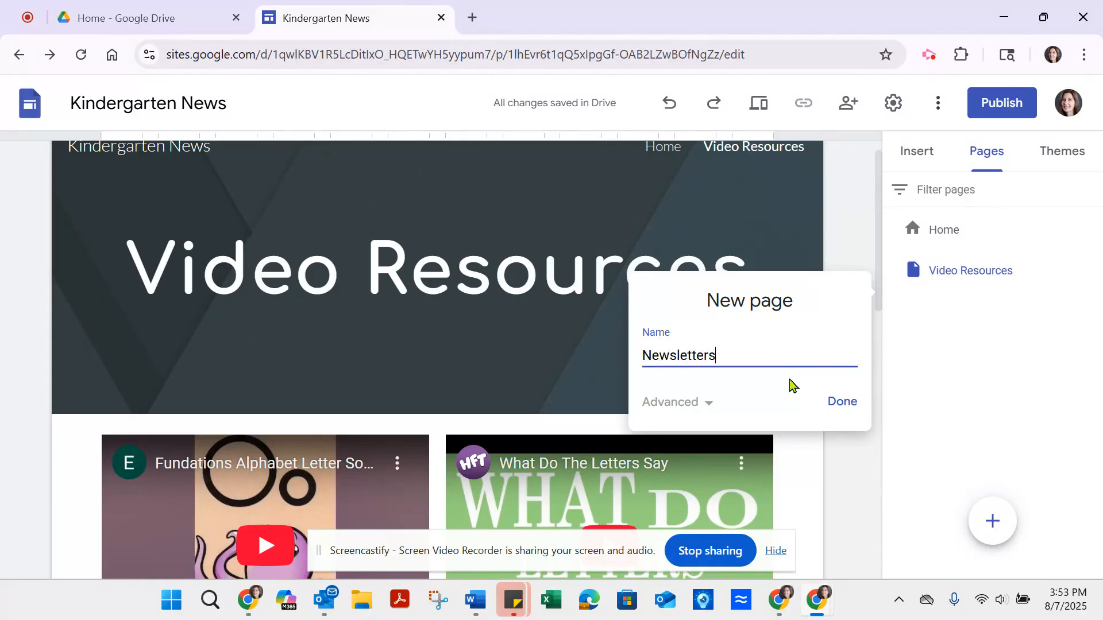
left_click(844, 402)
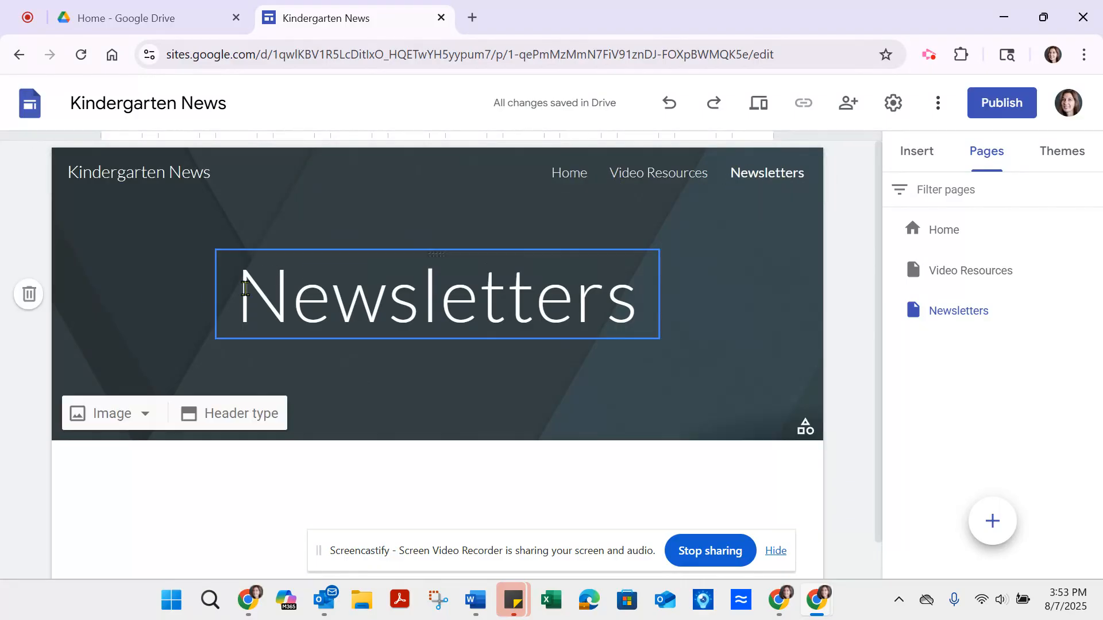
Step: Format the "Newsletters" page title in bold Comfortaa
left_click_drag(244, 288, 630, 292)
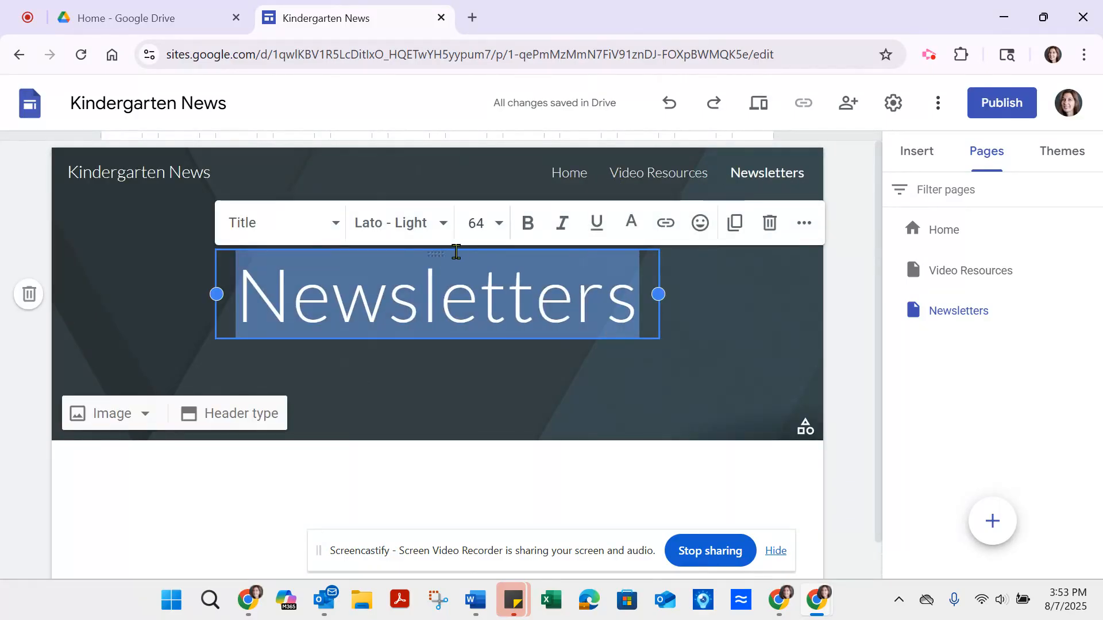
left_click(386, 226)
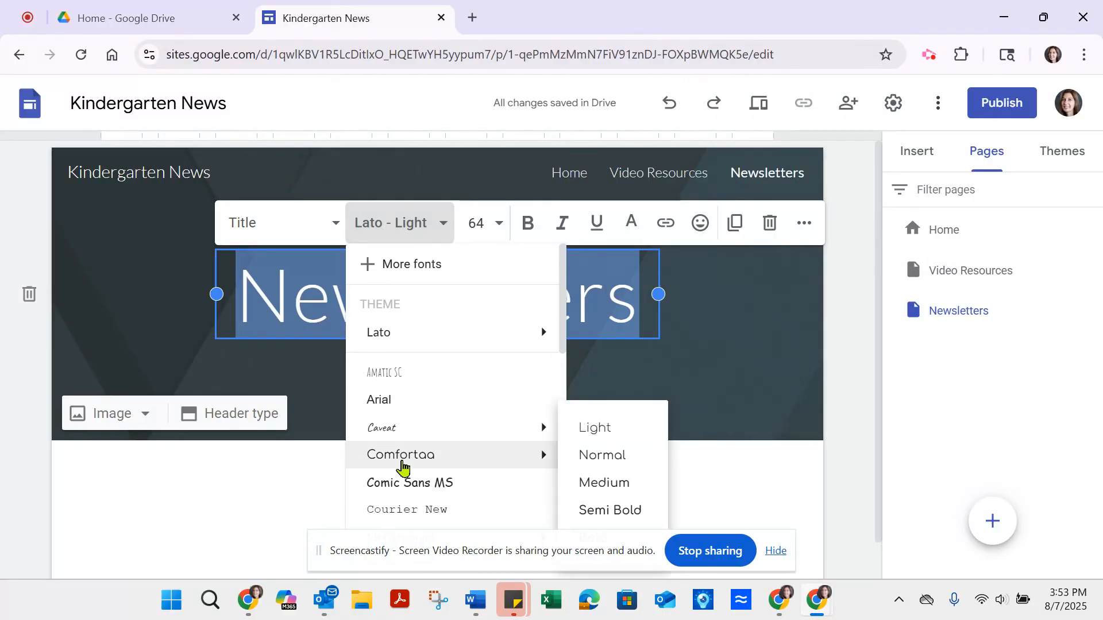
left_click(402, 462)
left_click(529, 185)
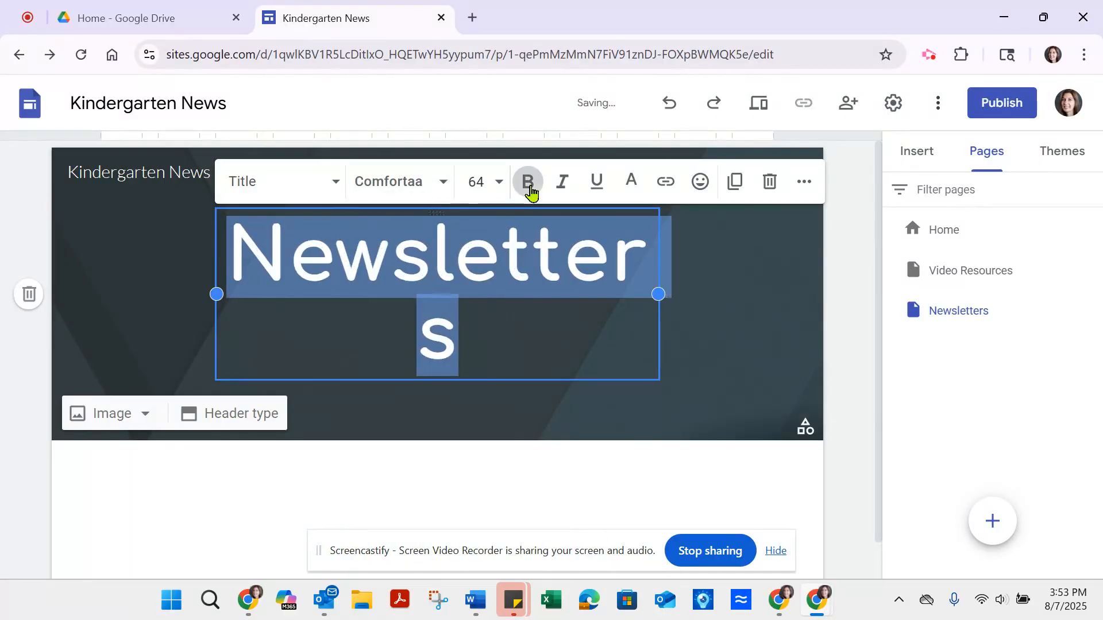
Step: Widen the title box on both sides so "Newsletters" fits on one line near the middle of the header
left_click_drag(658, 296, 774, 295)
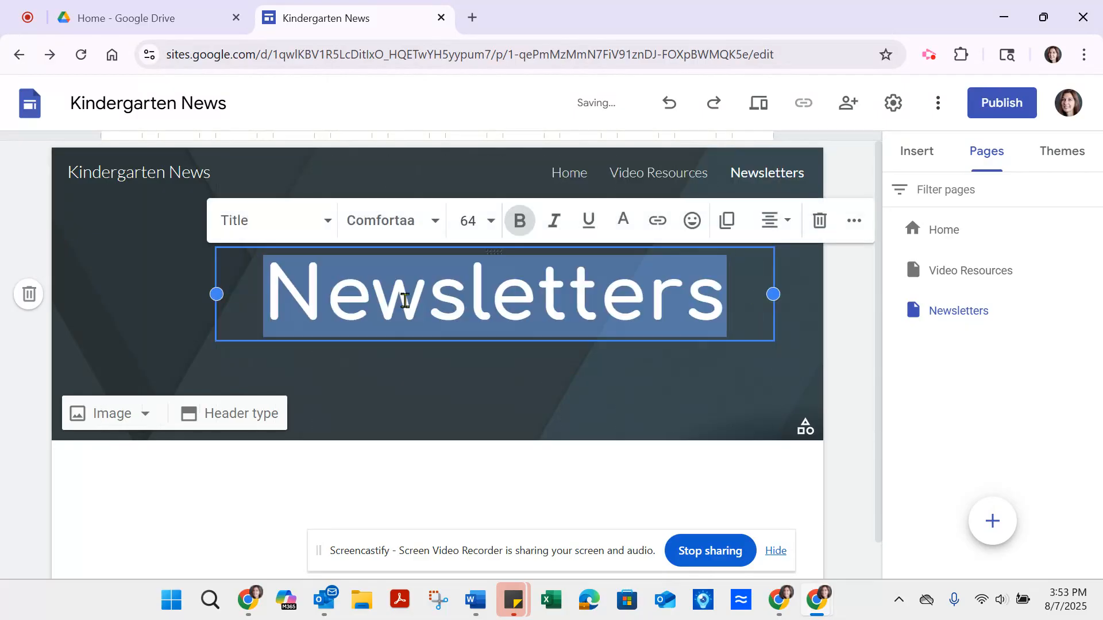
left_click(216, 333)
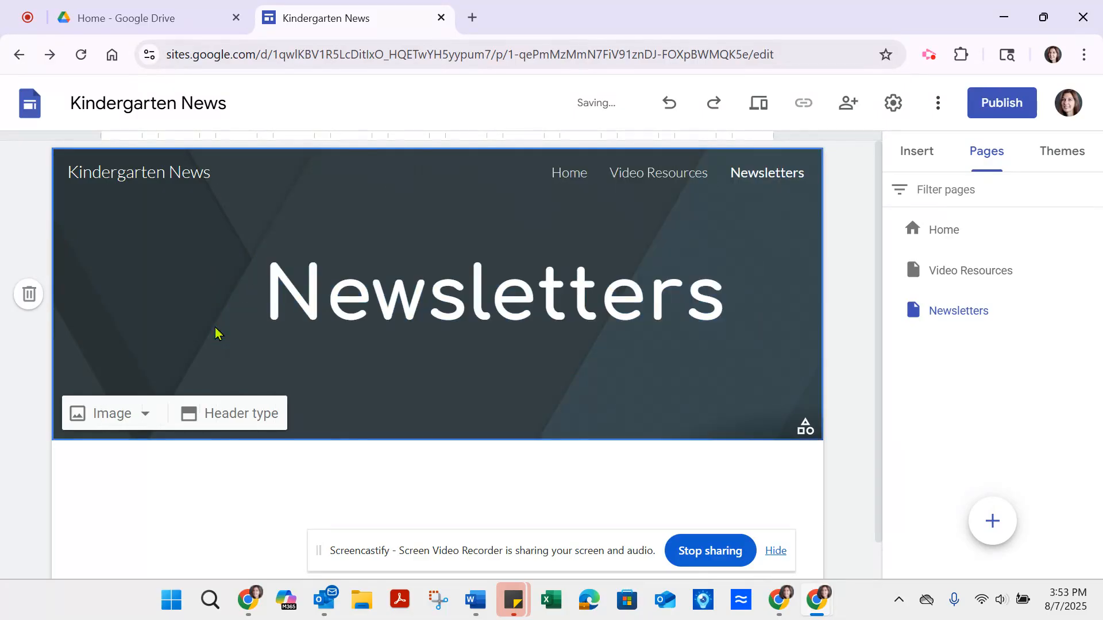
left_click(248, 319)
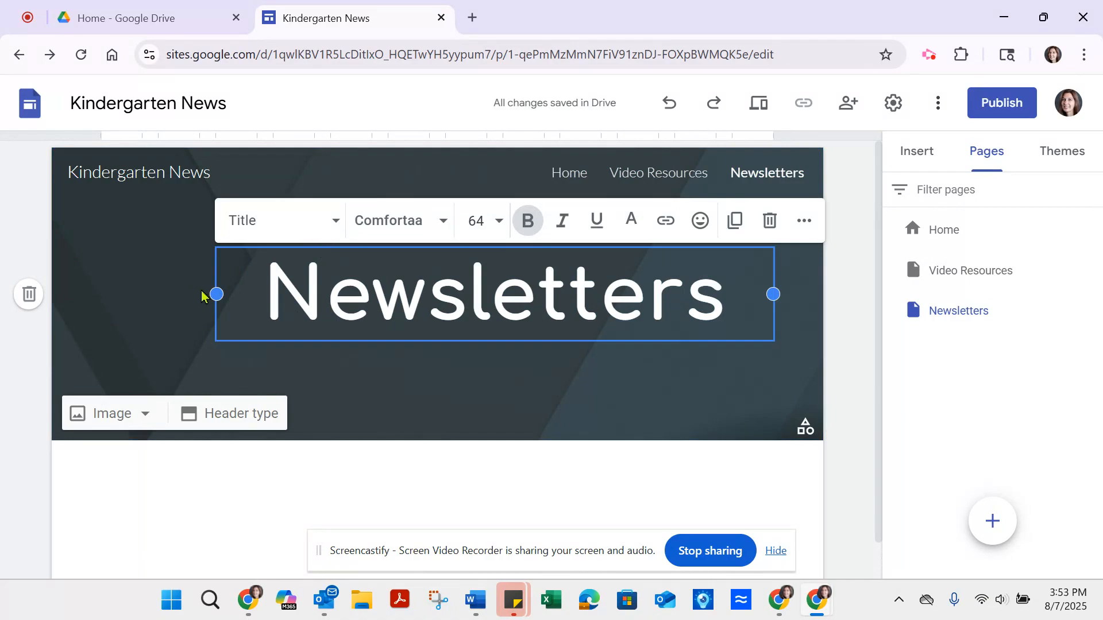
left_click_drag(215, 293, 159, 294)
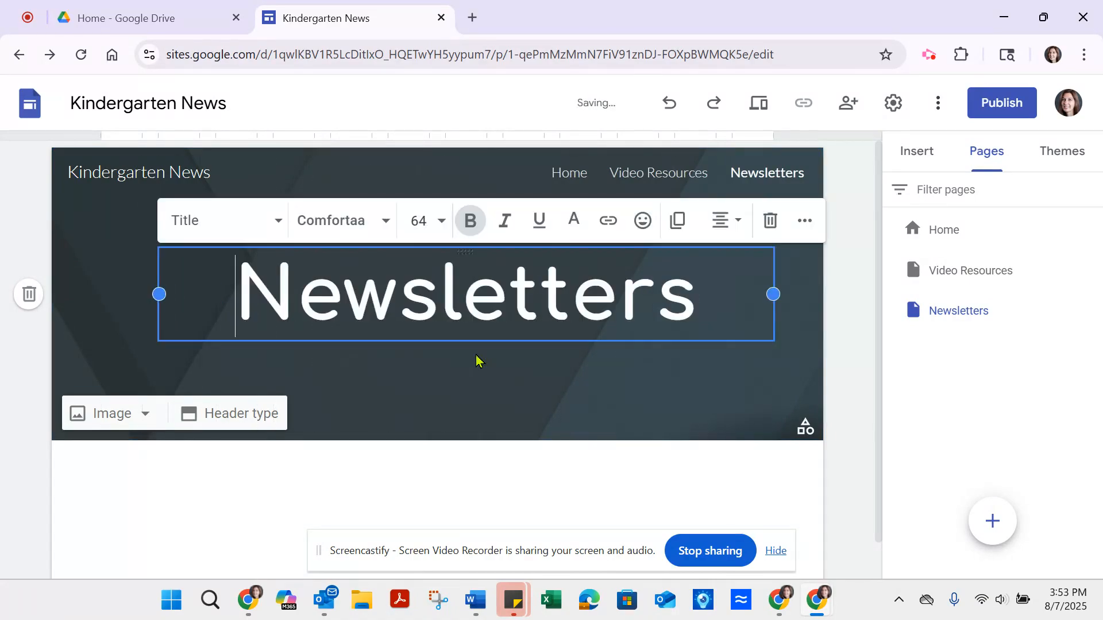
Step: Search Google Images for "kindergarten kids" and set the photo of a teacher playing with three children as the Newsletters header image
mouse_move(266, 396)
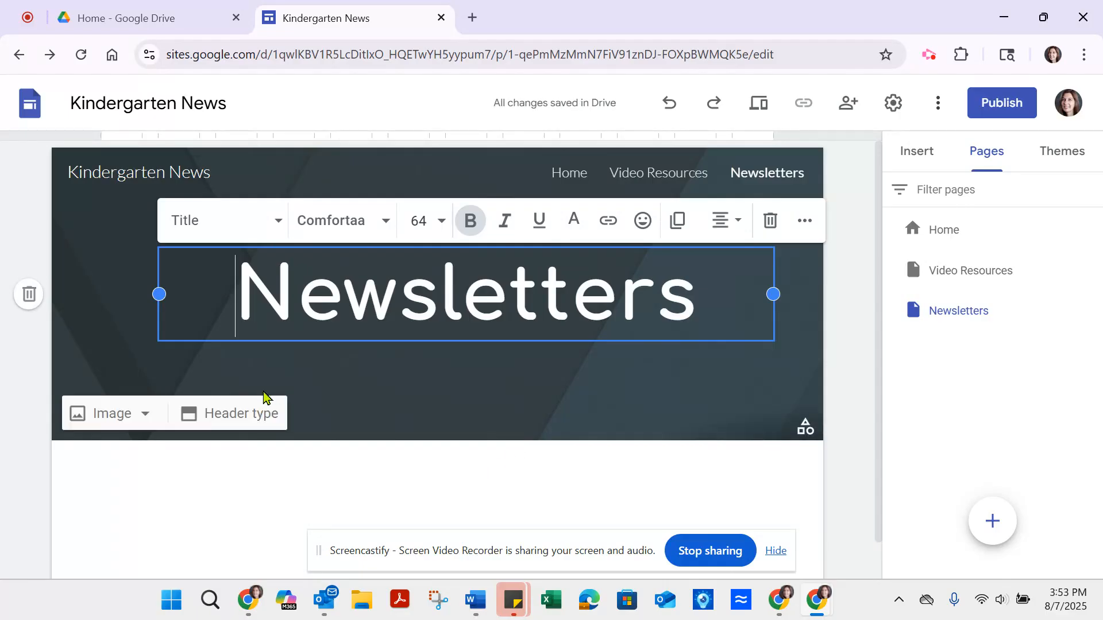
left_click(105, 414)
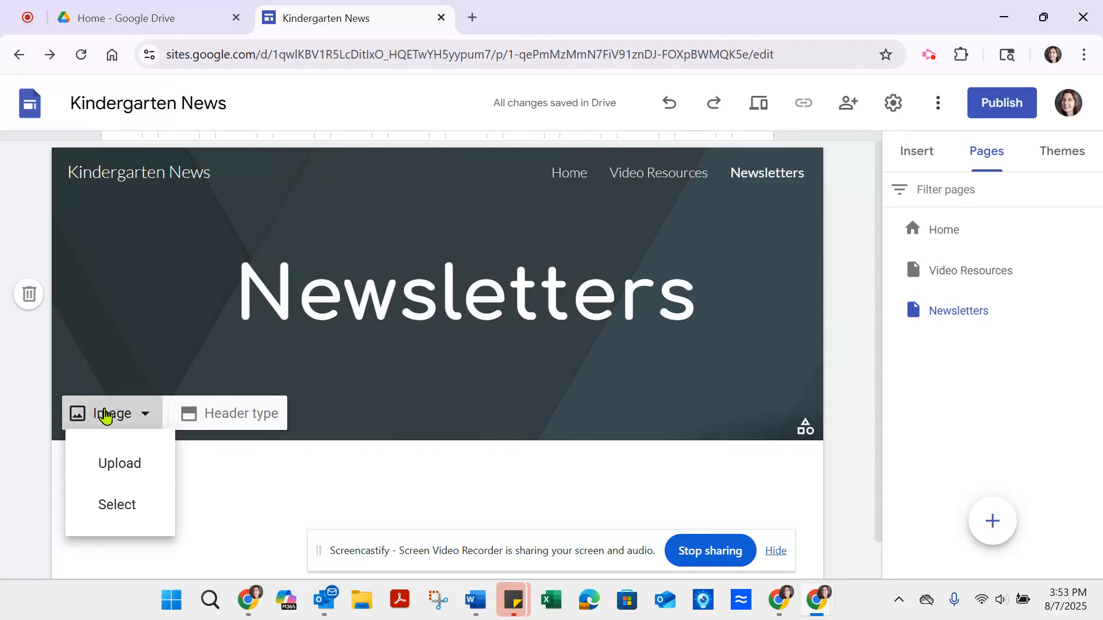
left_click(107, 508)
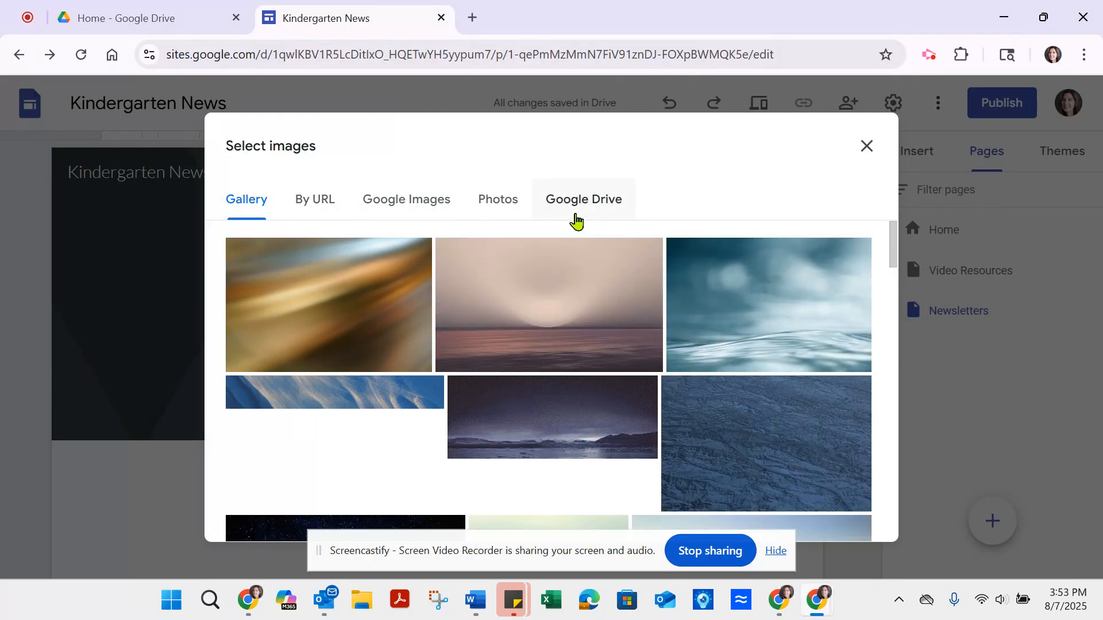
left_click(415, 207)
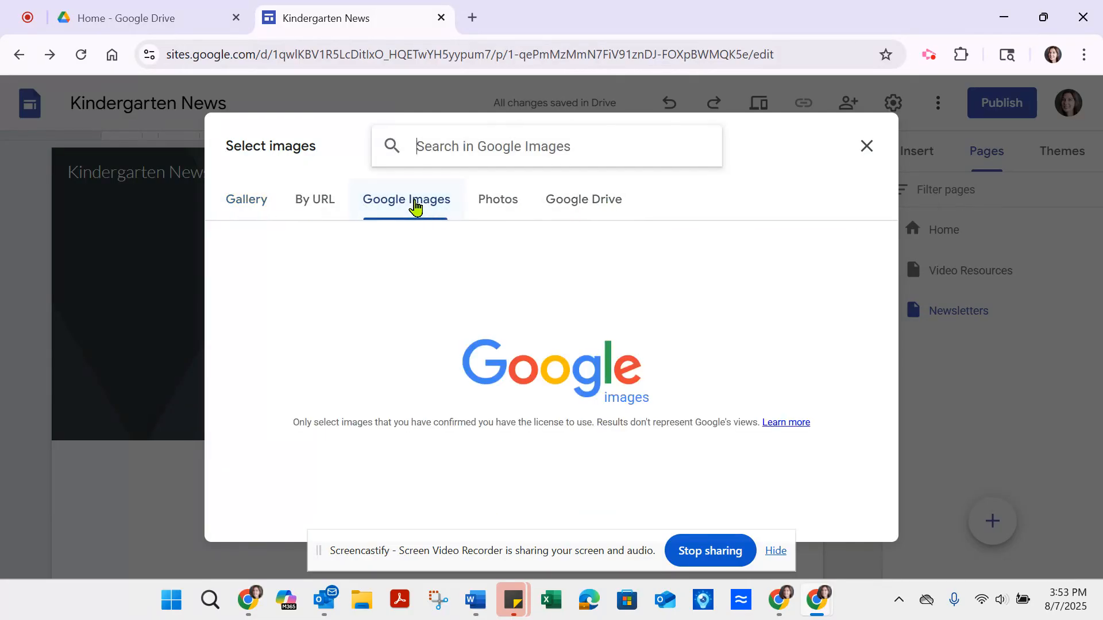
left_click(474, 164)
type("kindergarten kids")
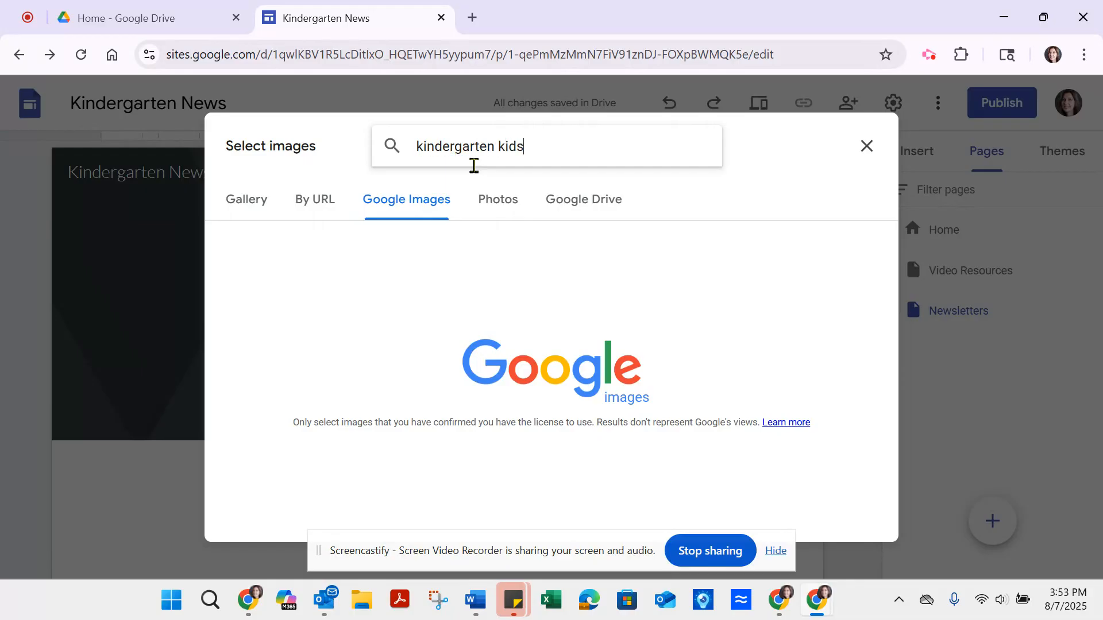
key("Return")
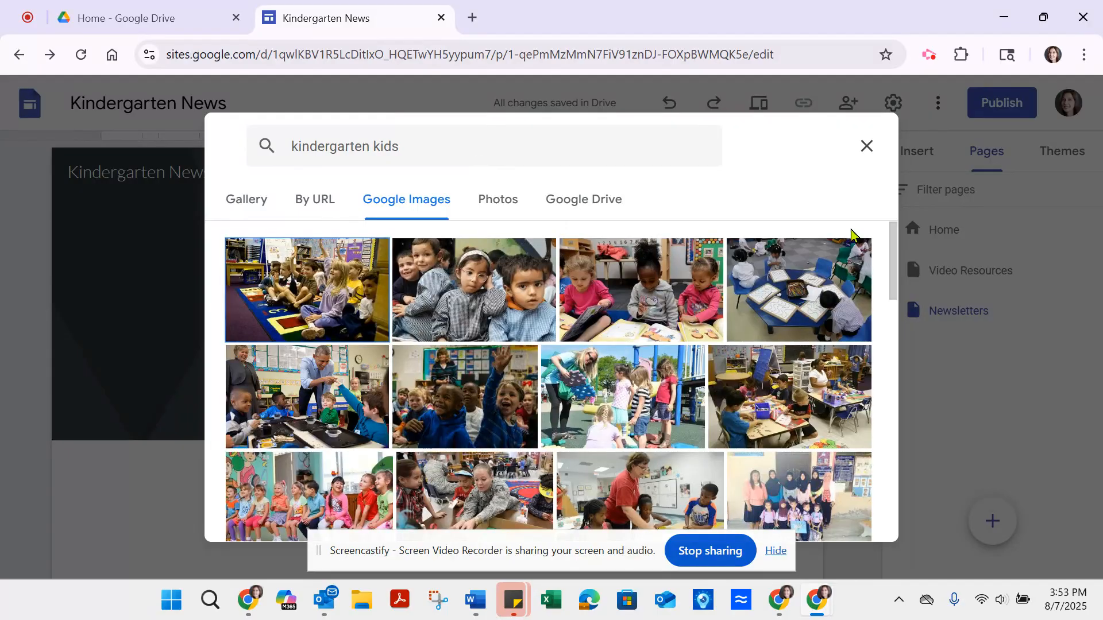
left_click_drag(892, 281, 891, 511)
double_click(793, 364)
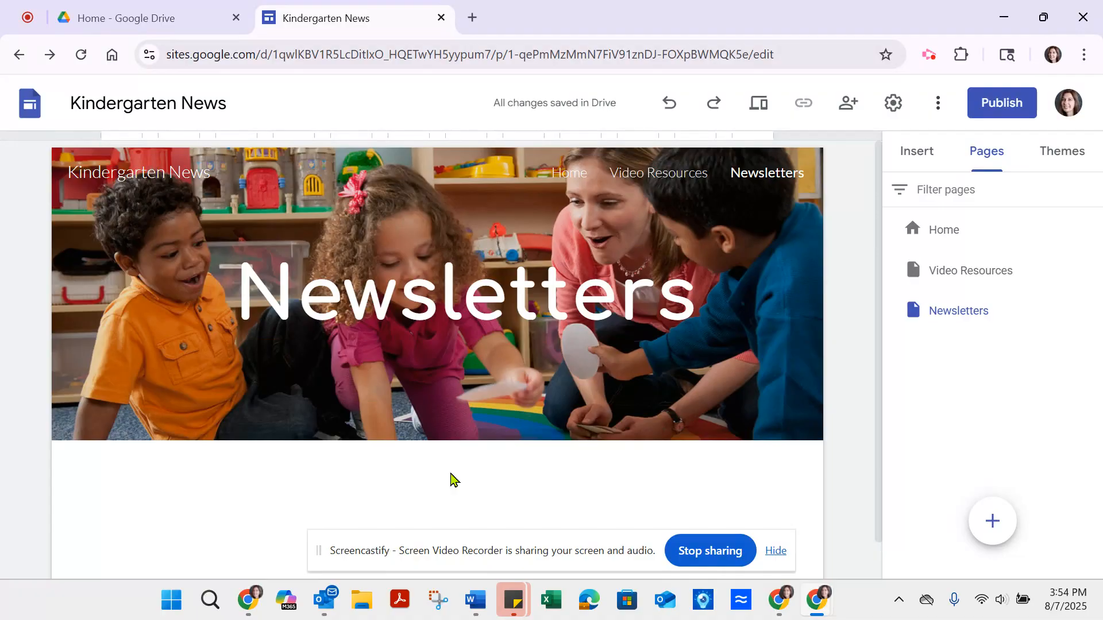
Step: Search Google Images for "kindergarten" and set the photo of seated children raising their hands as the "Video Resources" page's header image
mouse_move(106, 417)
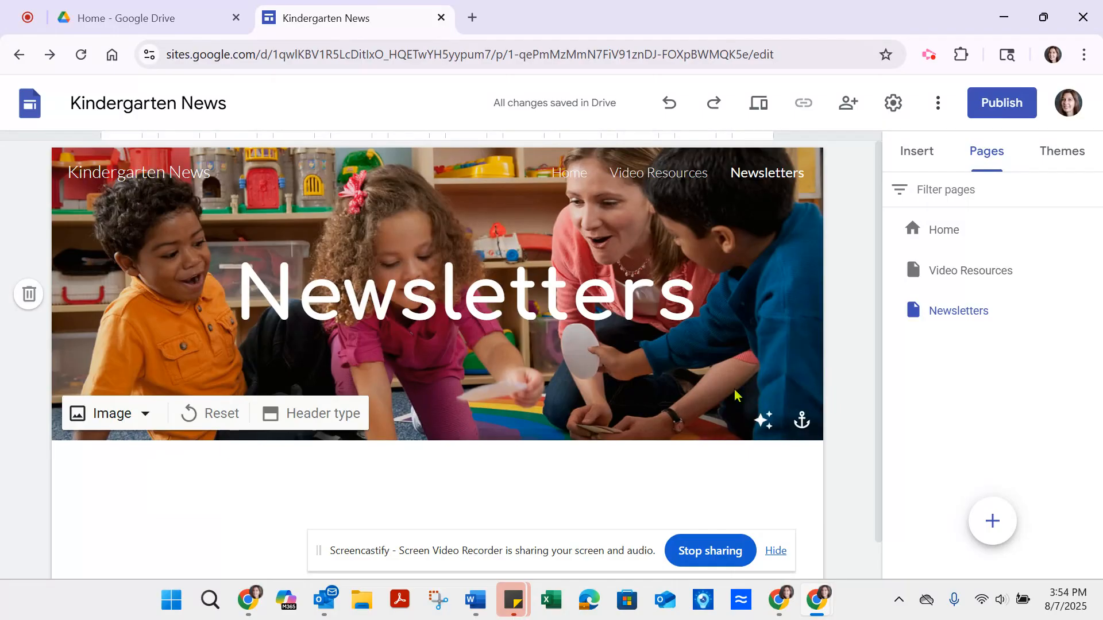
left_click_drag(878, 288, 871, 209)
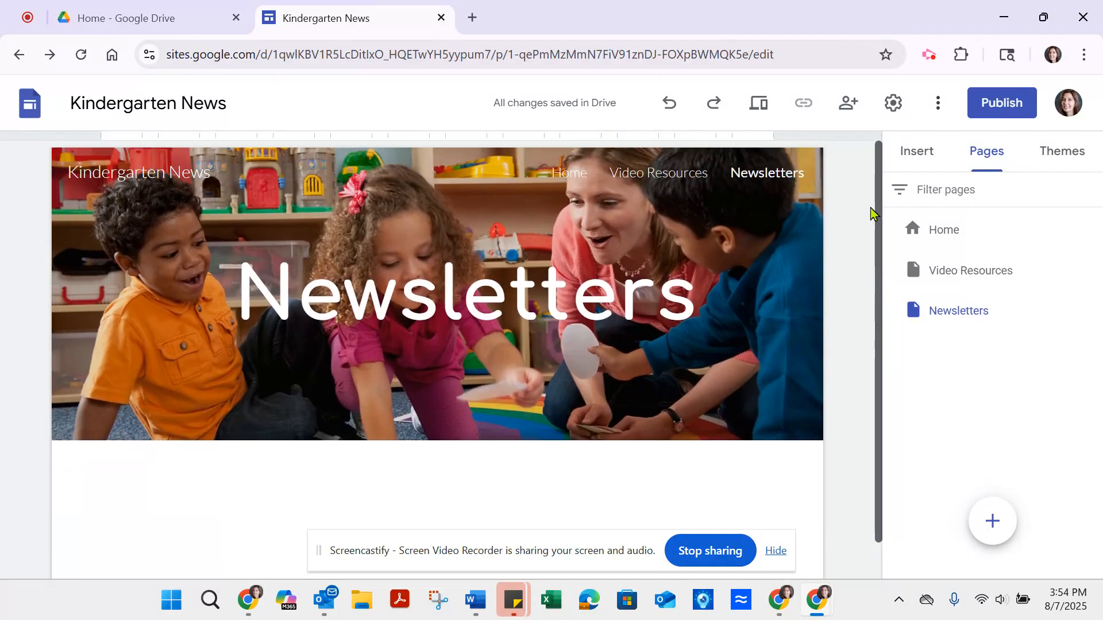
left_click(658, 173)
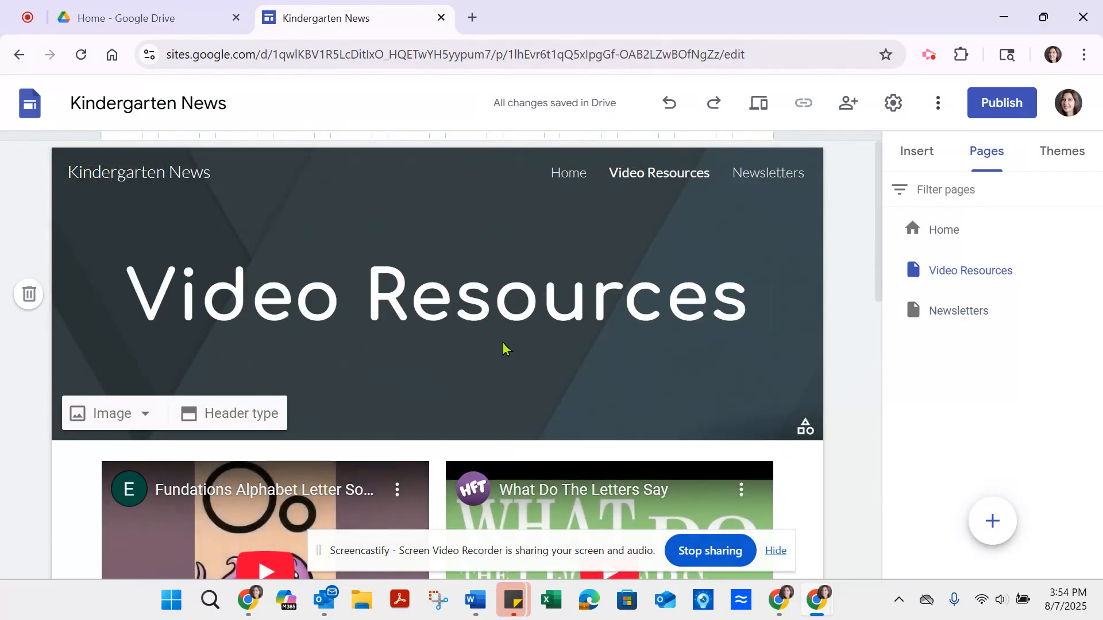
left_click(117, 417)
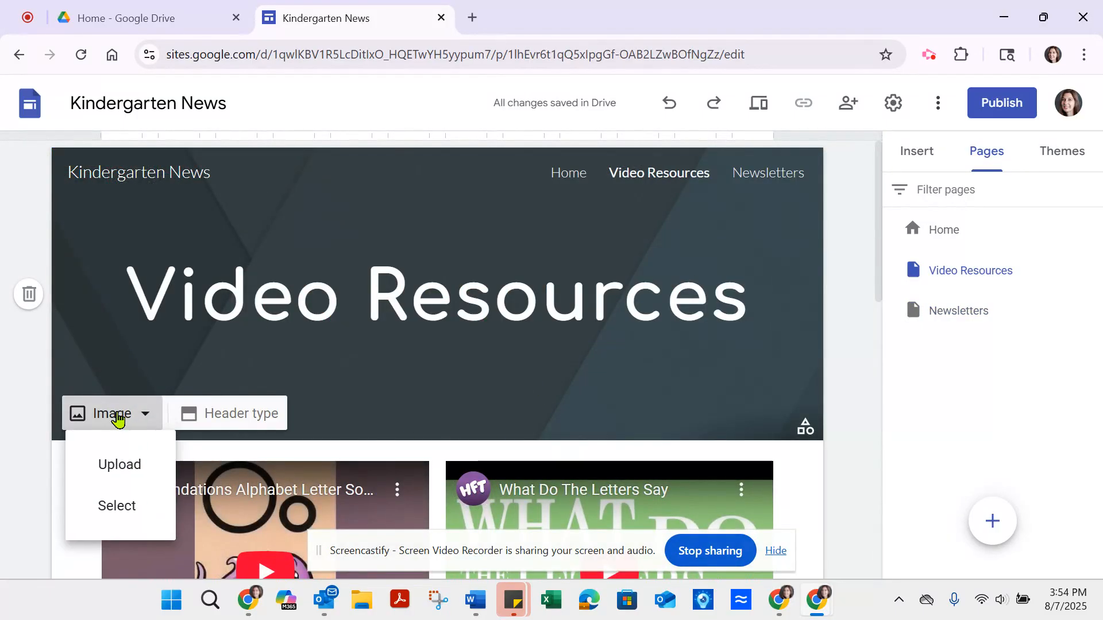
left_click(112, 508)
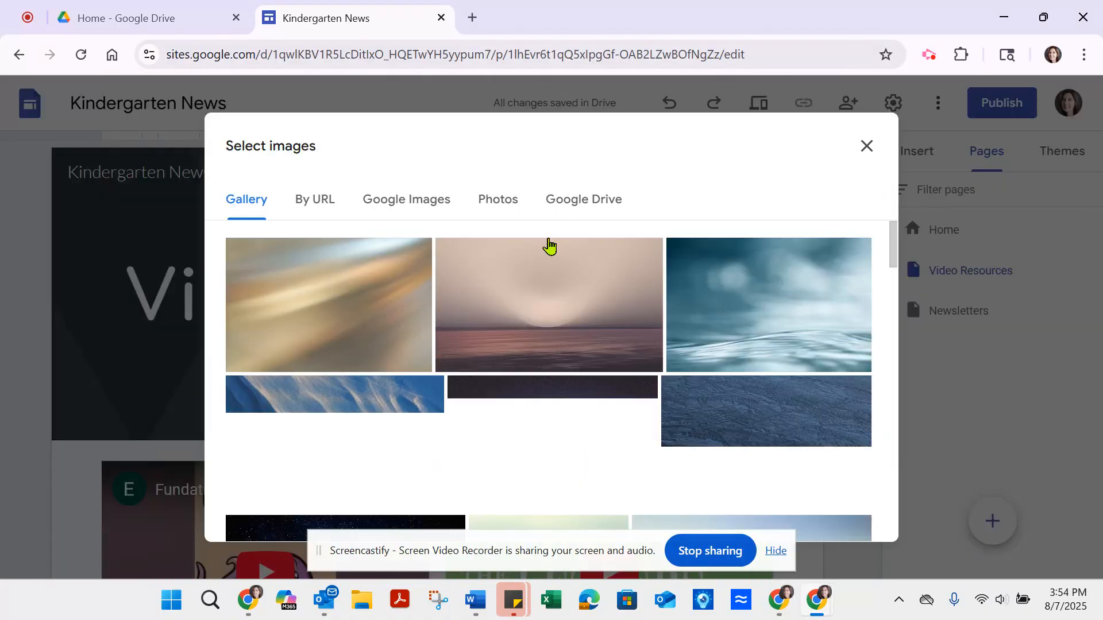
left_click(419, 205)
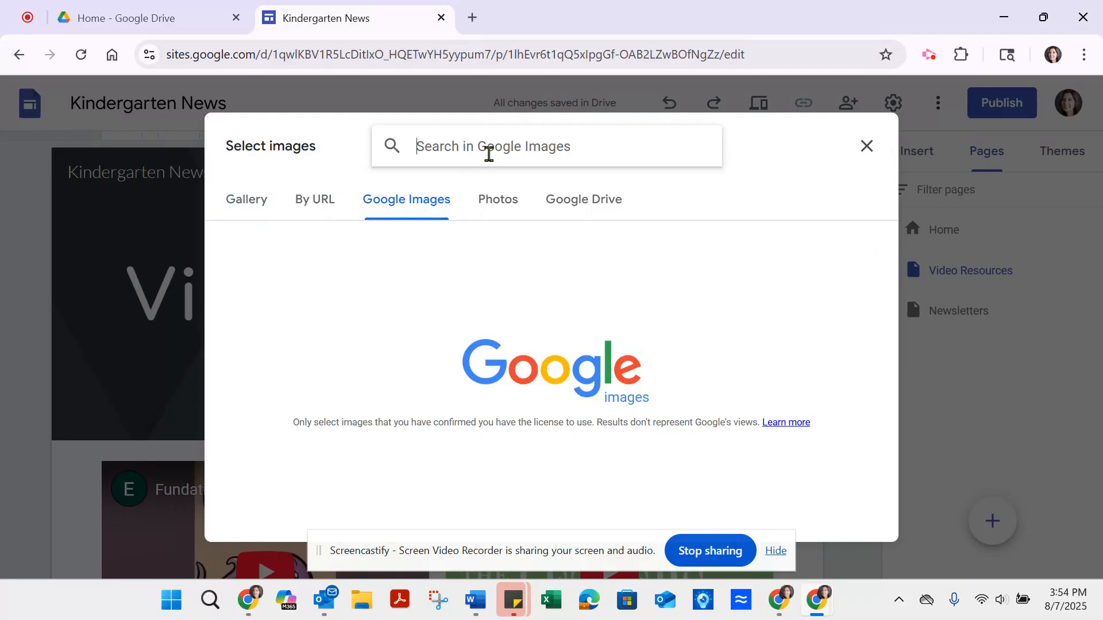
type("kindergarte")
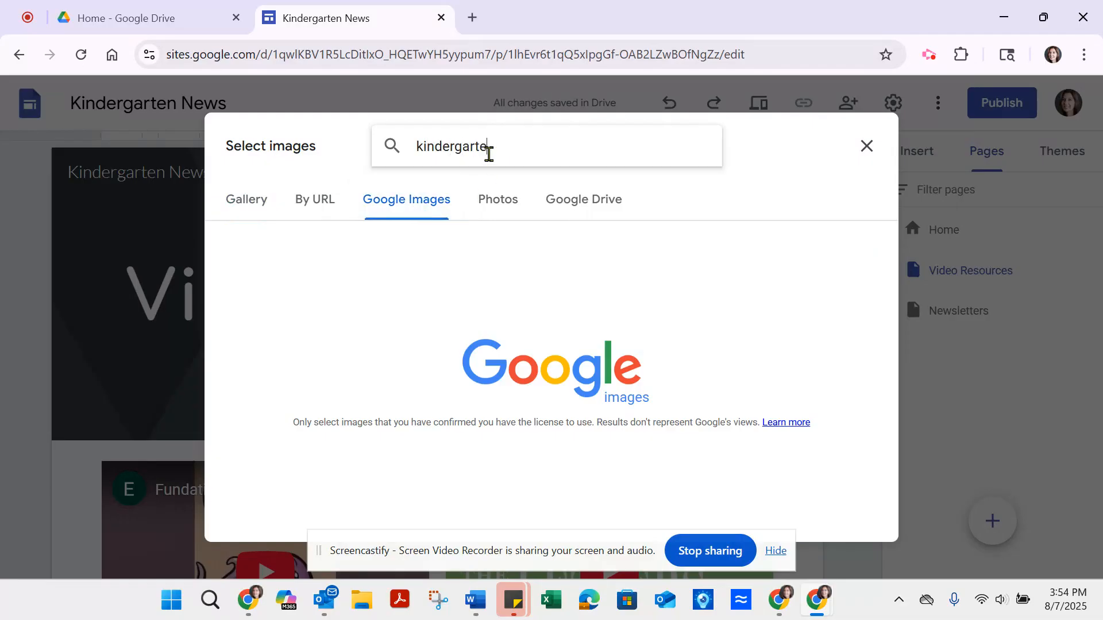
type("n")
key("Return")
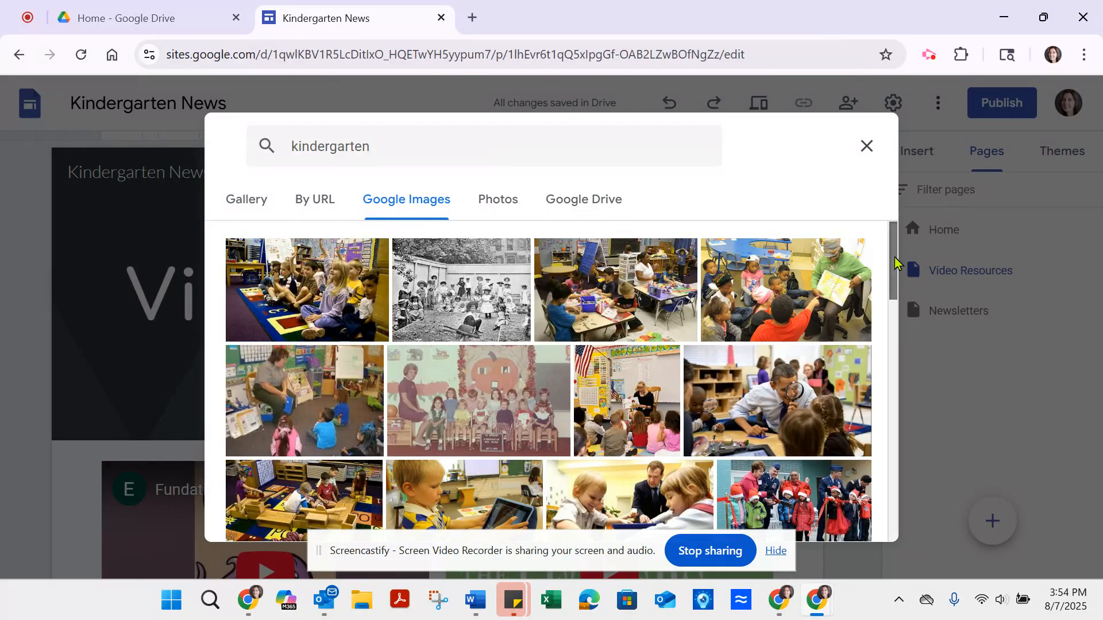
left_click_drag(894, 265, 900, 351)
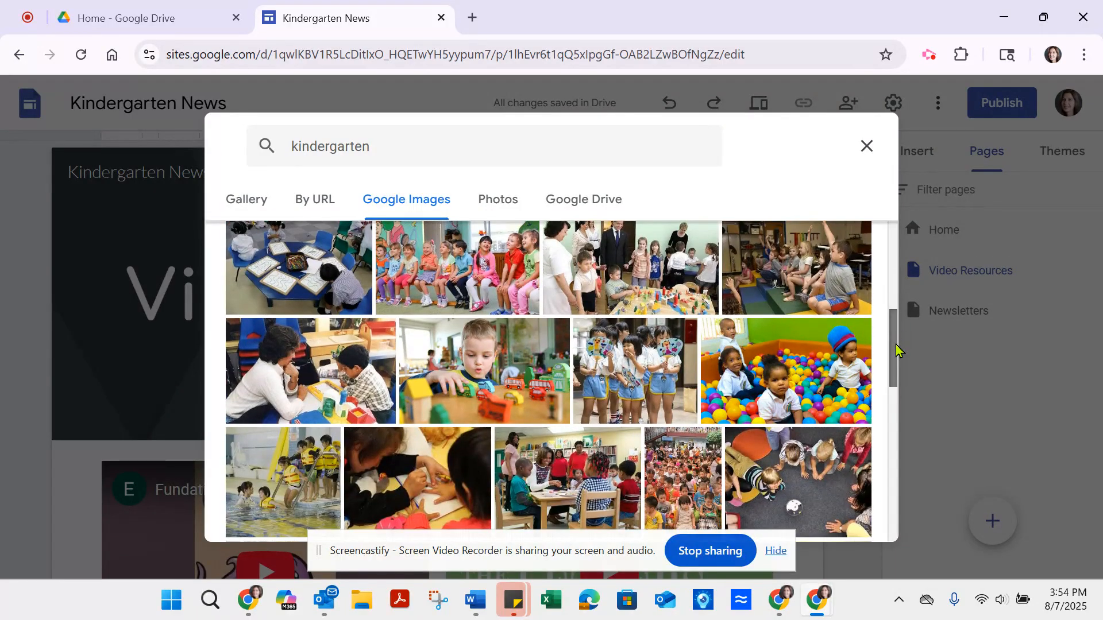
left_click(812, 281)
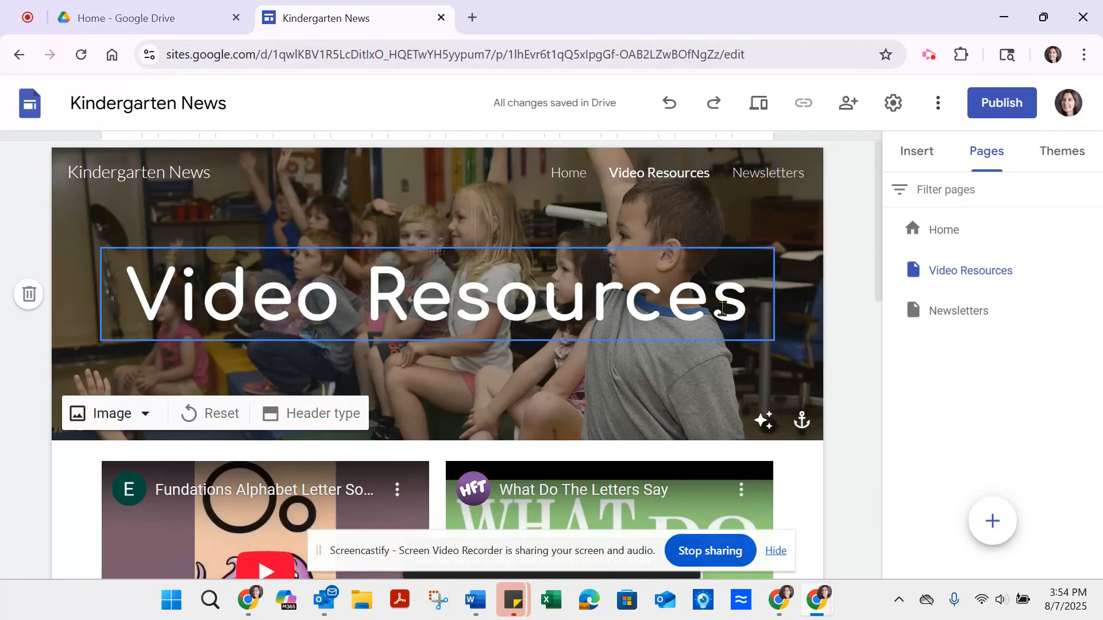
Step: Insert Weekly News 8_29.pdf from the Drive folder "3 Newsletters" on the Newsletters page and share it with link holders as Viewer
left_click(768, 174)
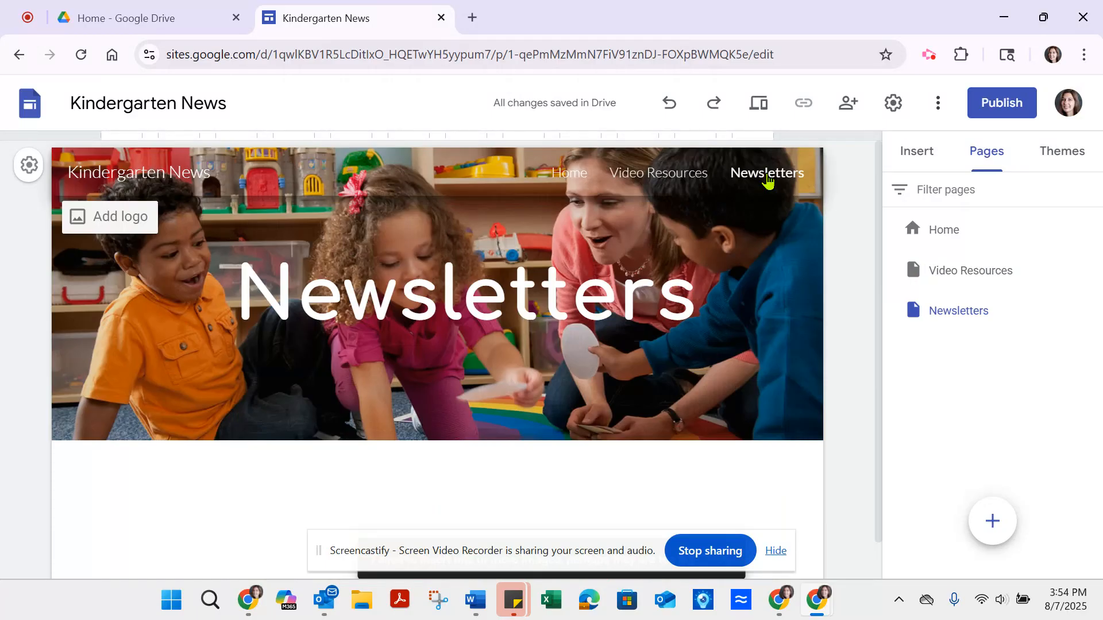
left_click(916, 153)
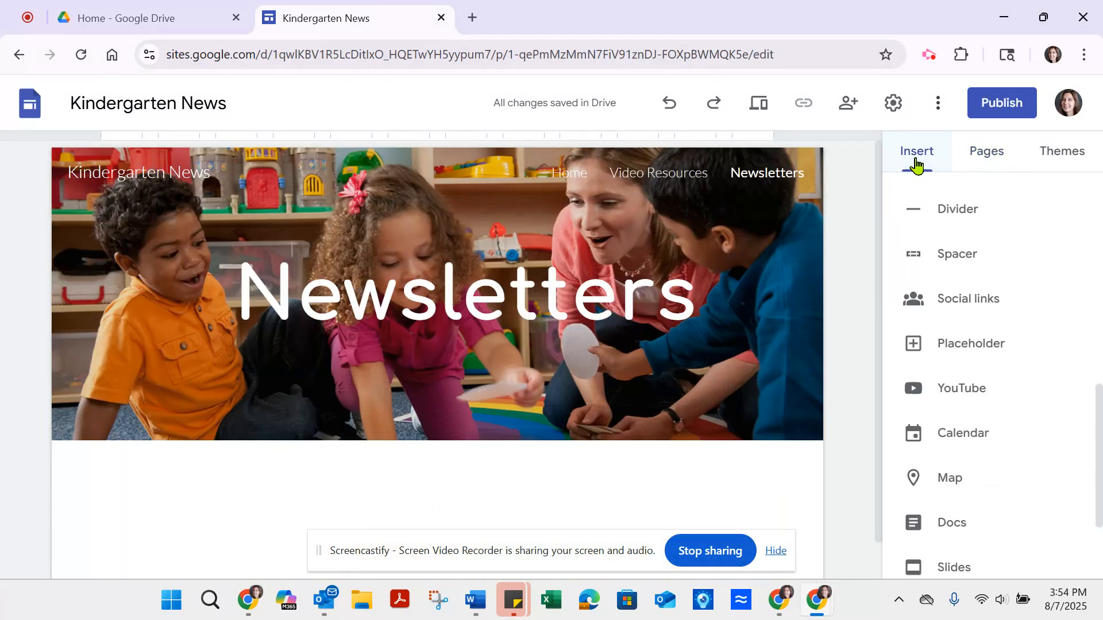
left_click_drag(1099, 424, 1092, 200)
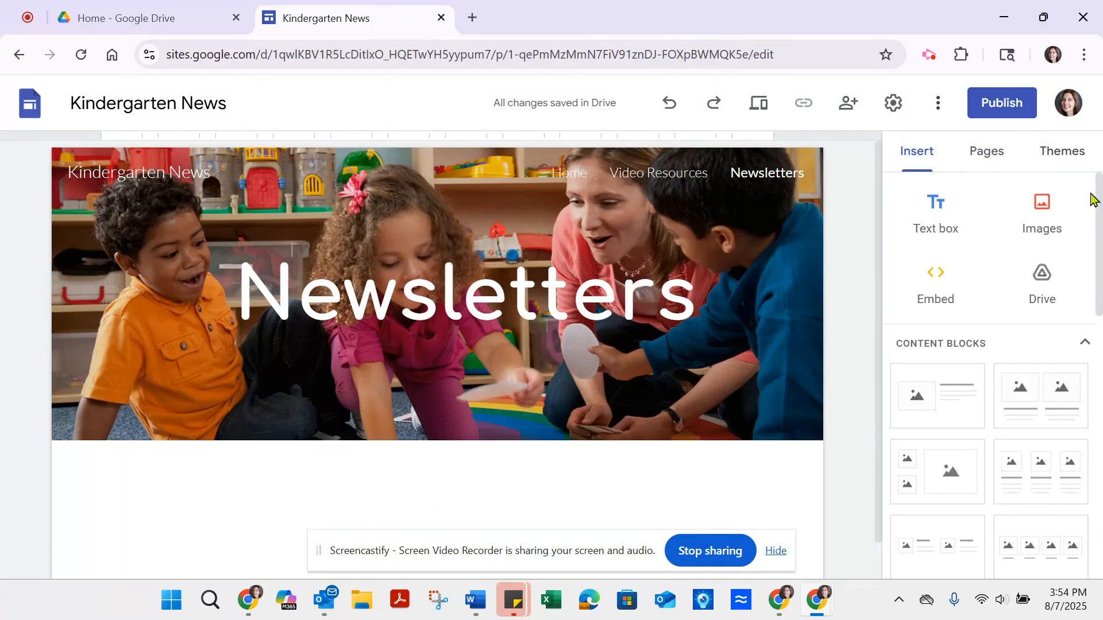
left_click(1034, 284)
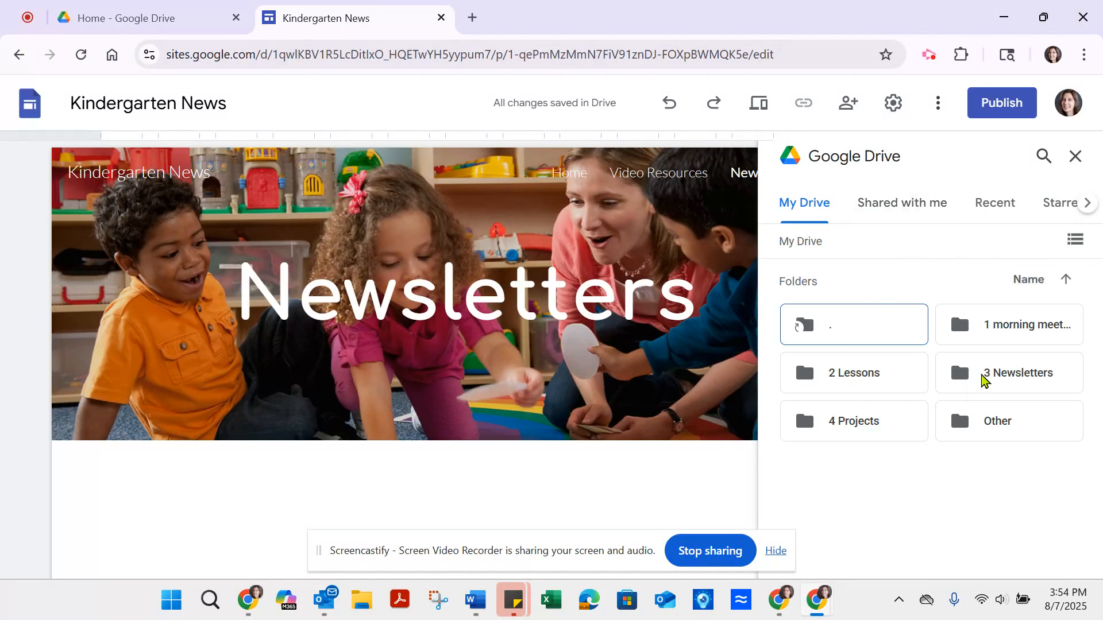
double_click(997, 374)
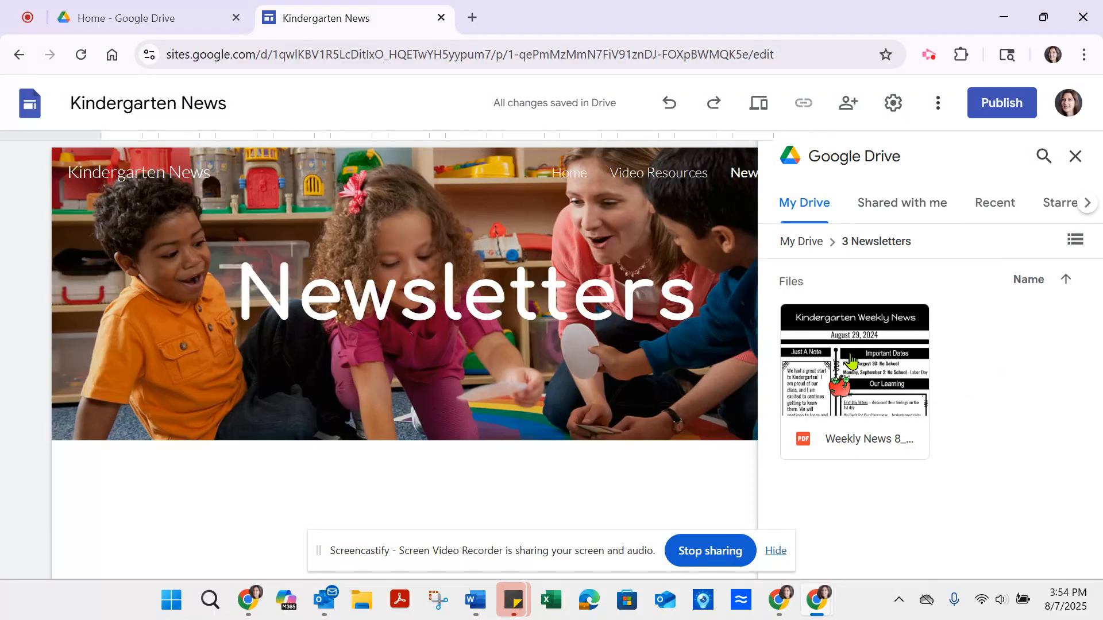
double_click(852, 360)
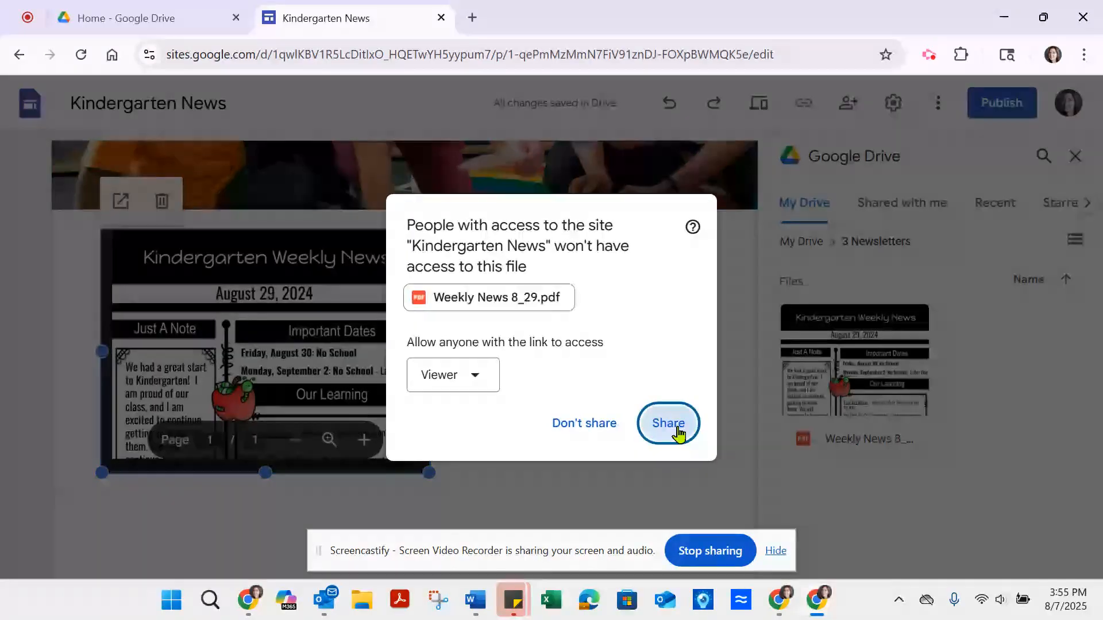
left_click(675, 429)
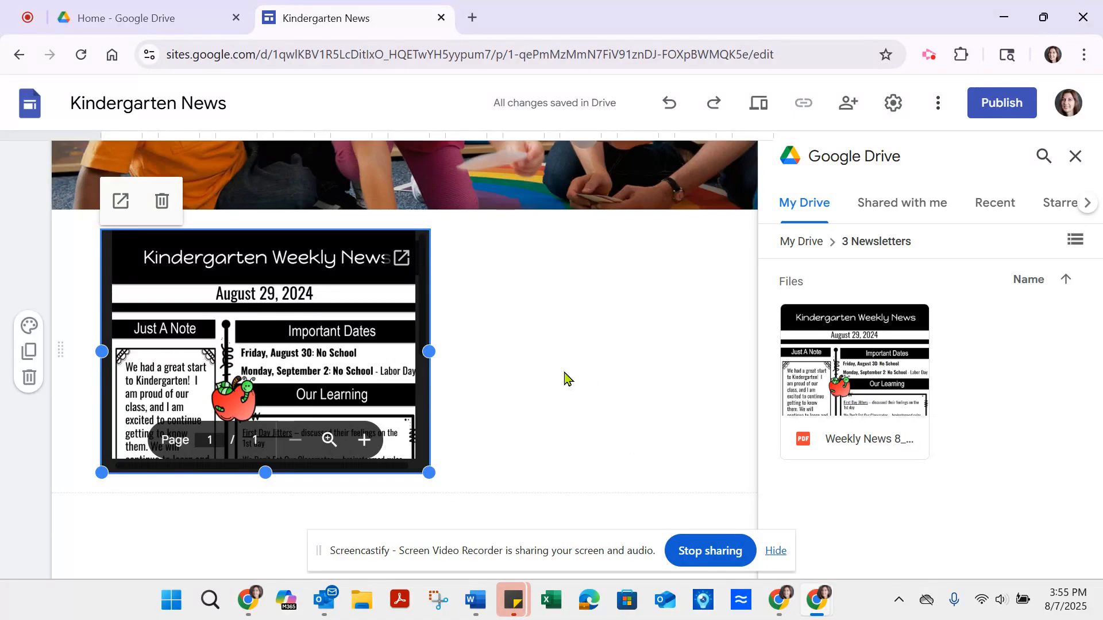
Step: Enlarge the embedded weekly newsletter by making its frame taller and slightly wider, to just past the middle of the page
left_click_drag(428, 474, 429, 572)
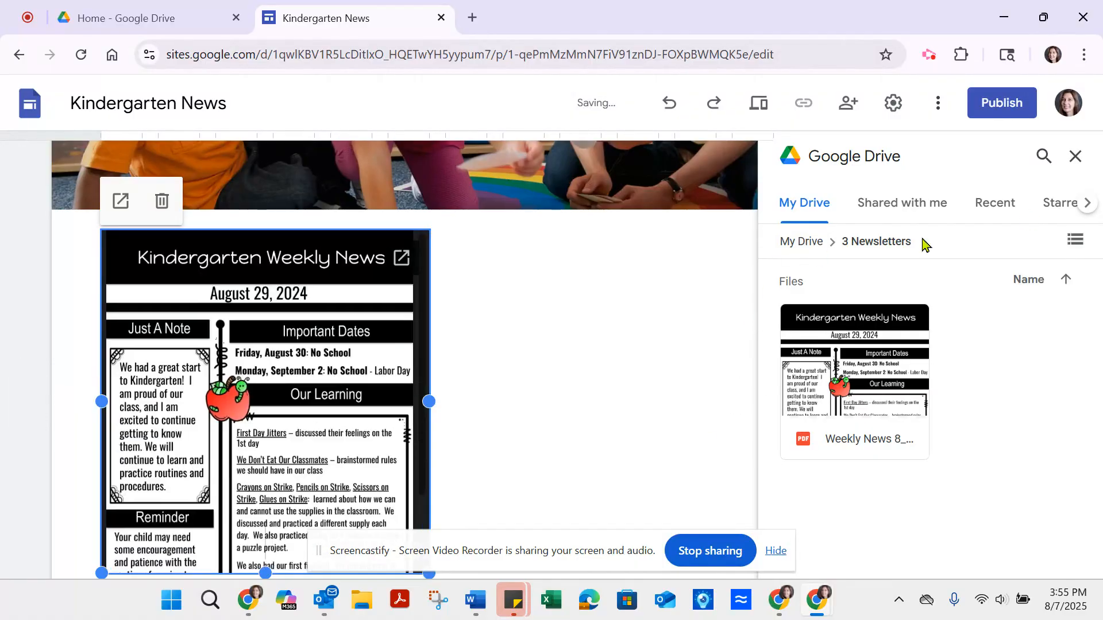
left_click(1074, 156)
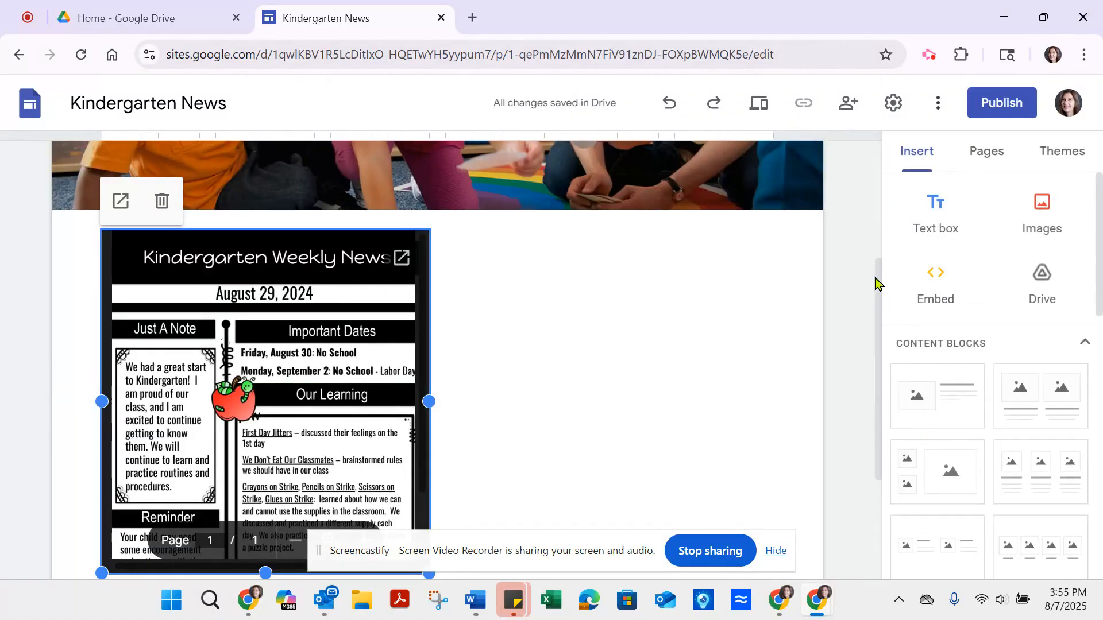
left_click_drag(877, 283, 877, 350)
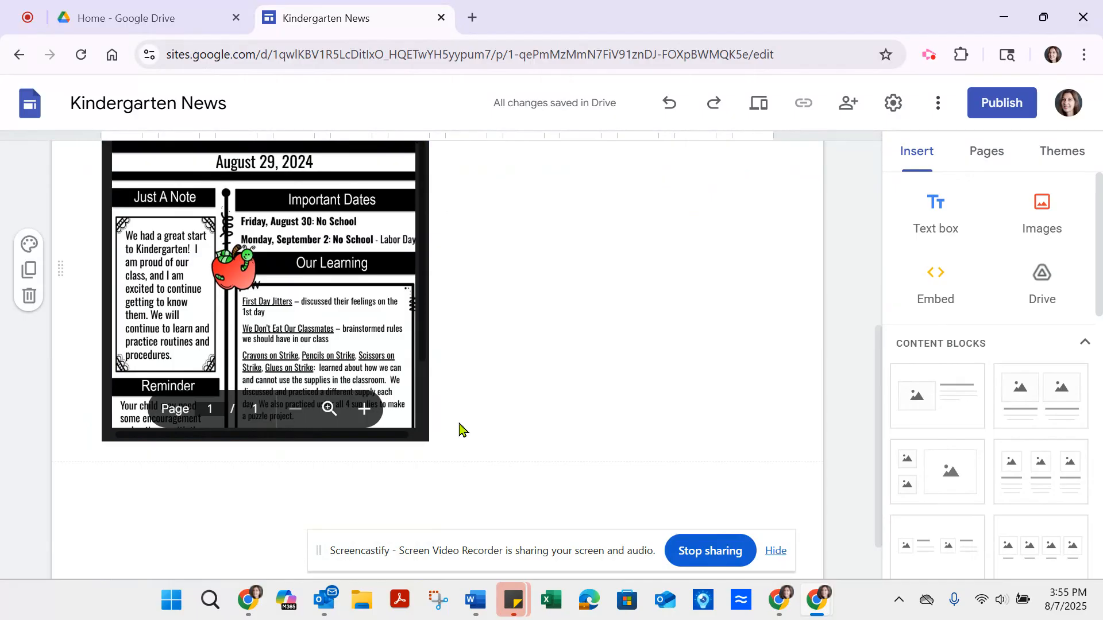
left_click(424, 435)
left_click_drag(428, 443, 483, 527)
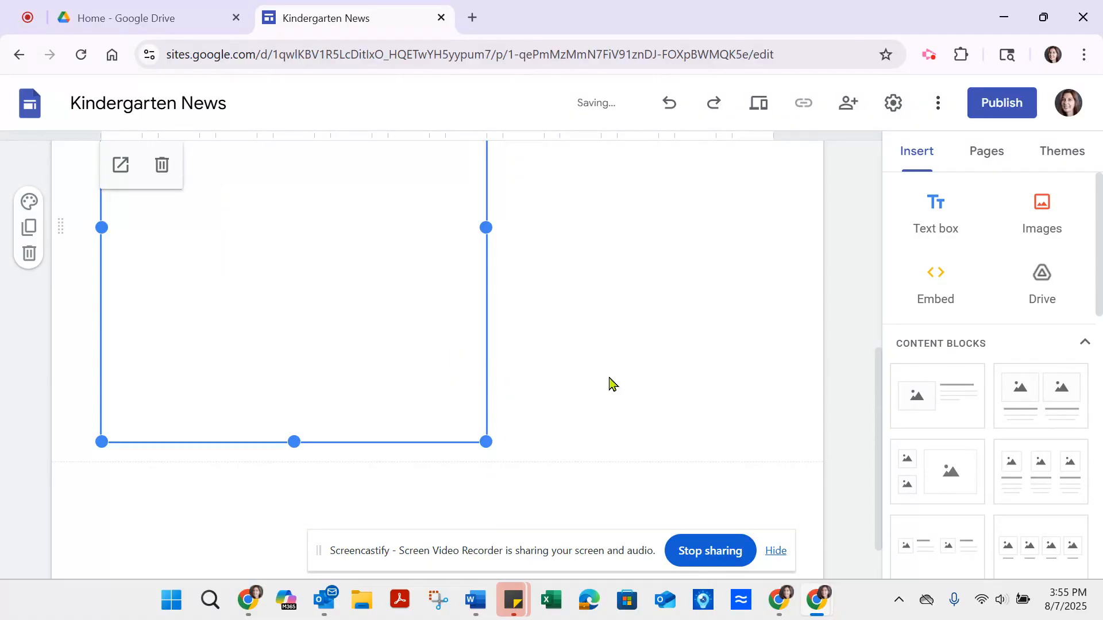
Step: Extend the newsletter frame's lower edge until the whole newsletter page fits, down to the stack of books
mouse_move(879, 431)
left_mouse_down()
mouse_move(878, 344)
mouse_move(883, 438)
left_mouse_up()
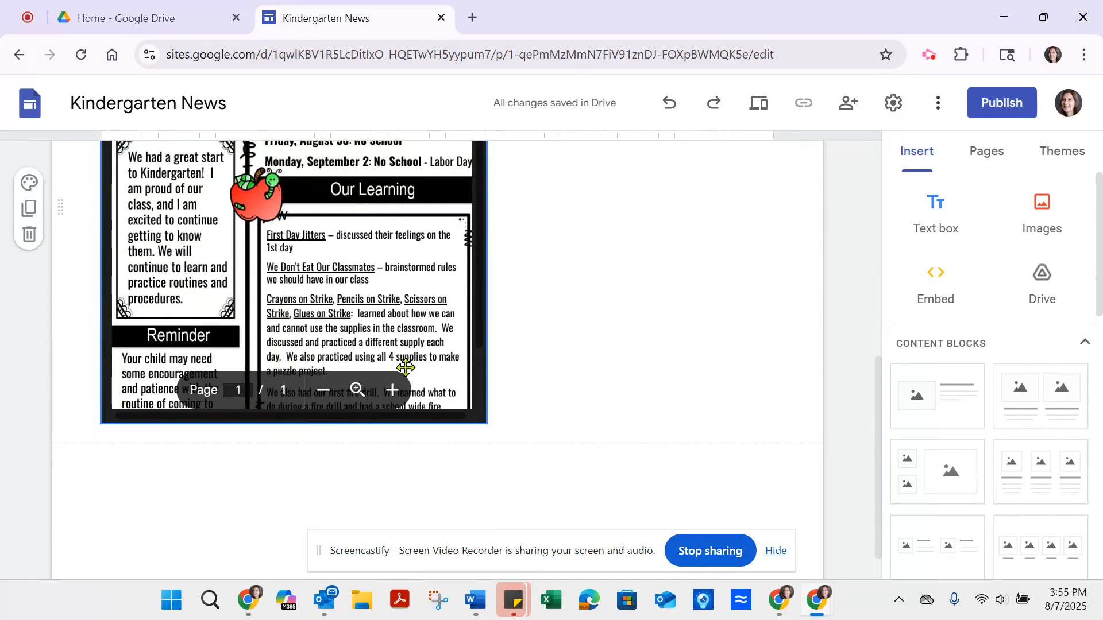
left_click(483, 340)
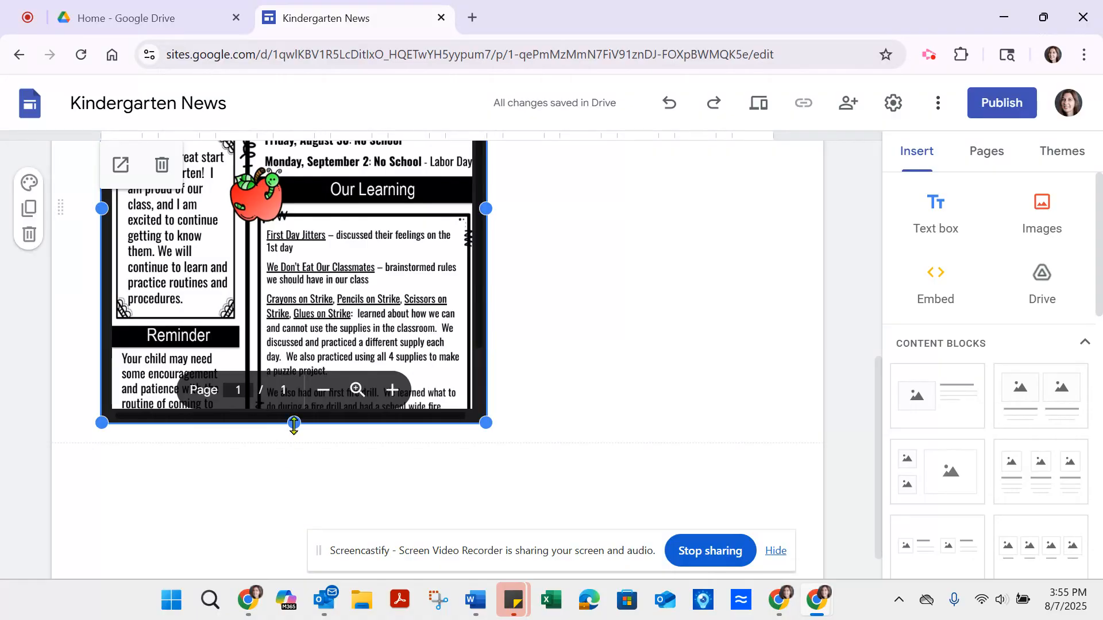
left_click_drag(294, 427, 291, 492)
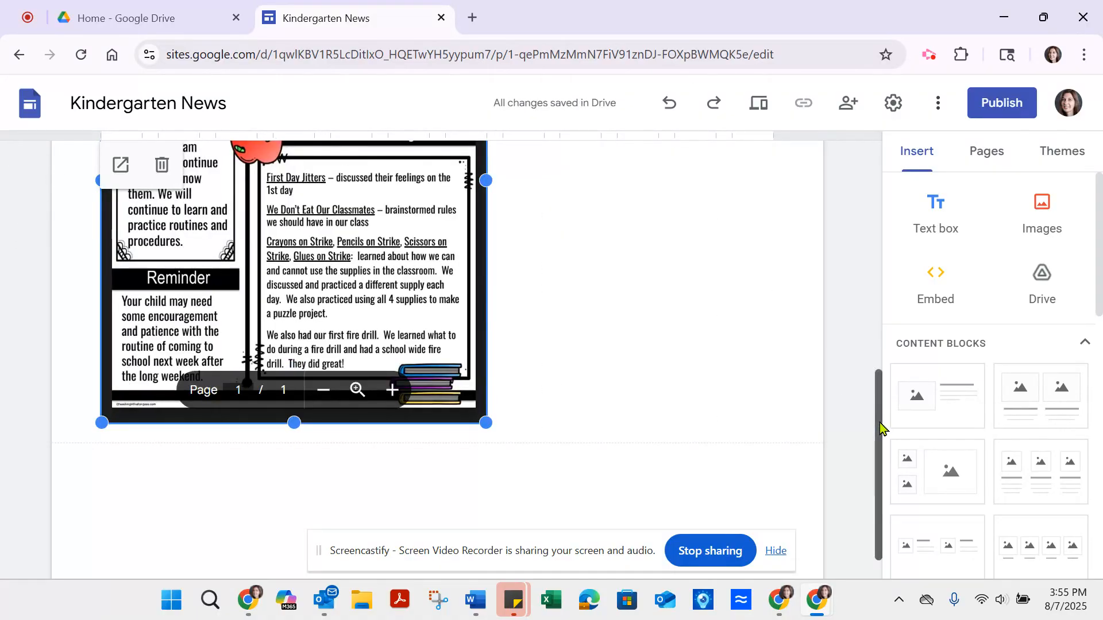
left_click_drag(879, 430, 867, 234)
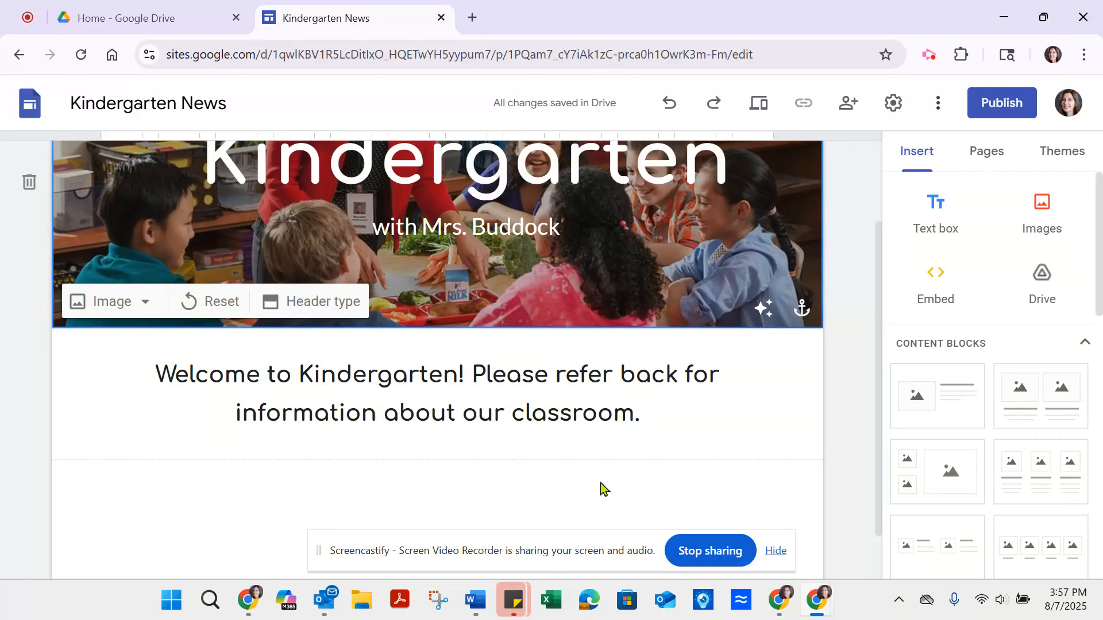